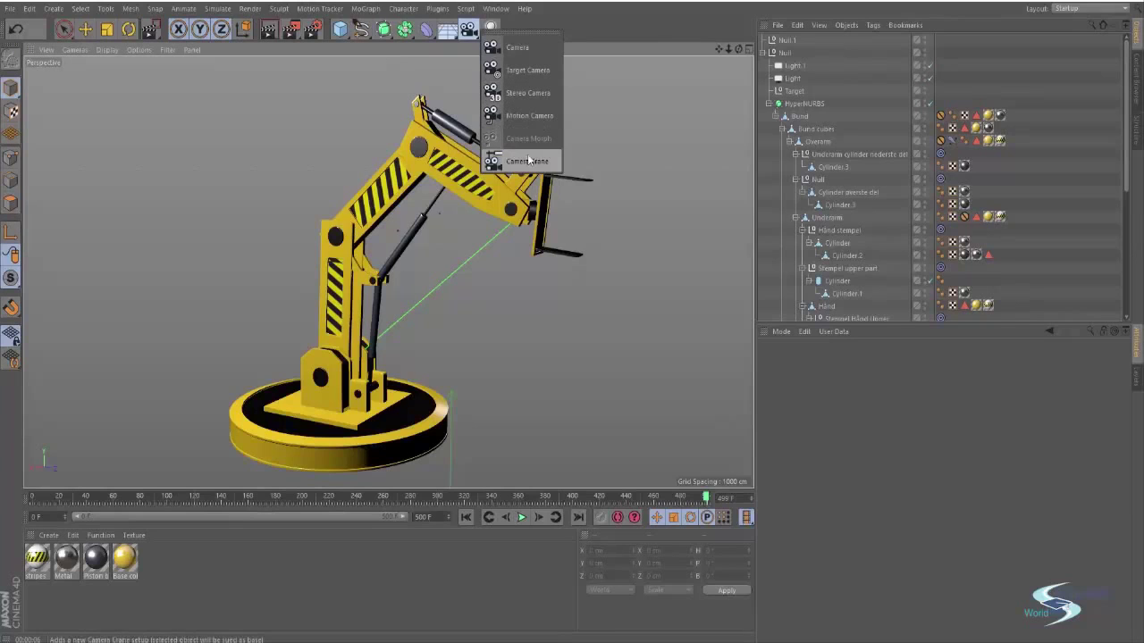
- Add a standard Camera object to the scene and inspect its view cone around the robotic arm from outside
{"action": "left_click", "coordinate": [516, 49]}
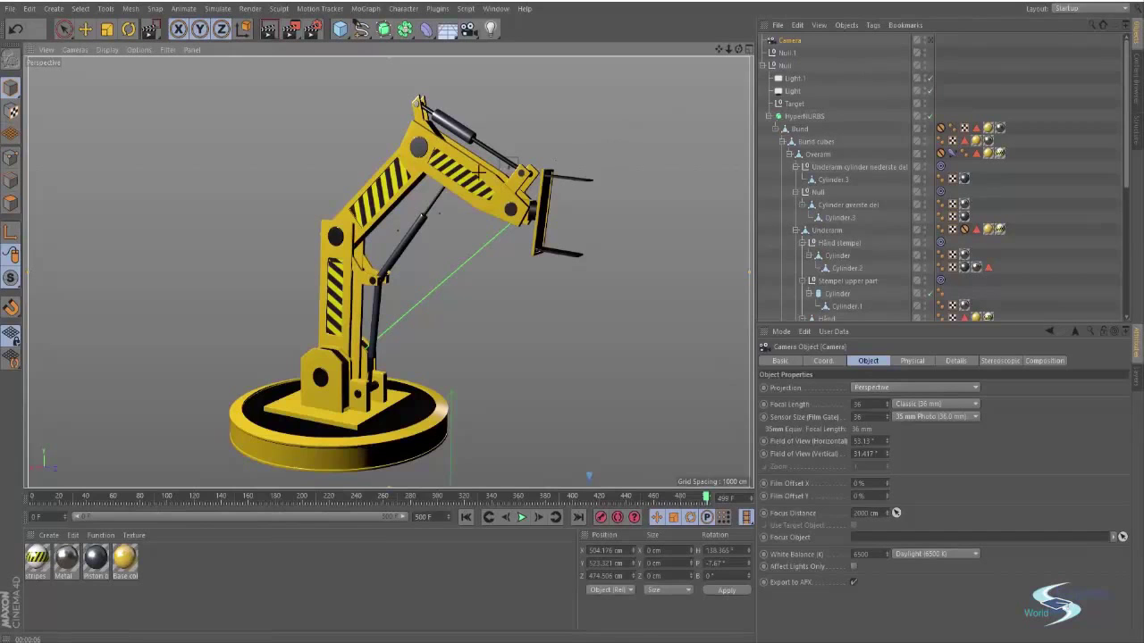
{"action": "left_click_drag", "start_coordinate": [394, 189], "coordinate": [638, 323], "text": "alt"}
{"action": "scroll", "coordinate": [459, 160], "scroll_direction": "down", "scroll_amount": 6}
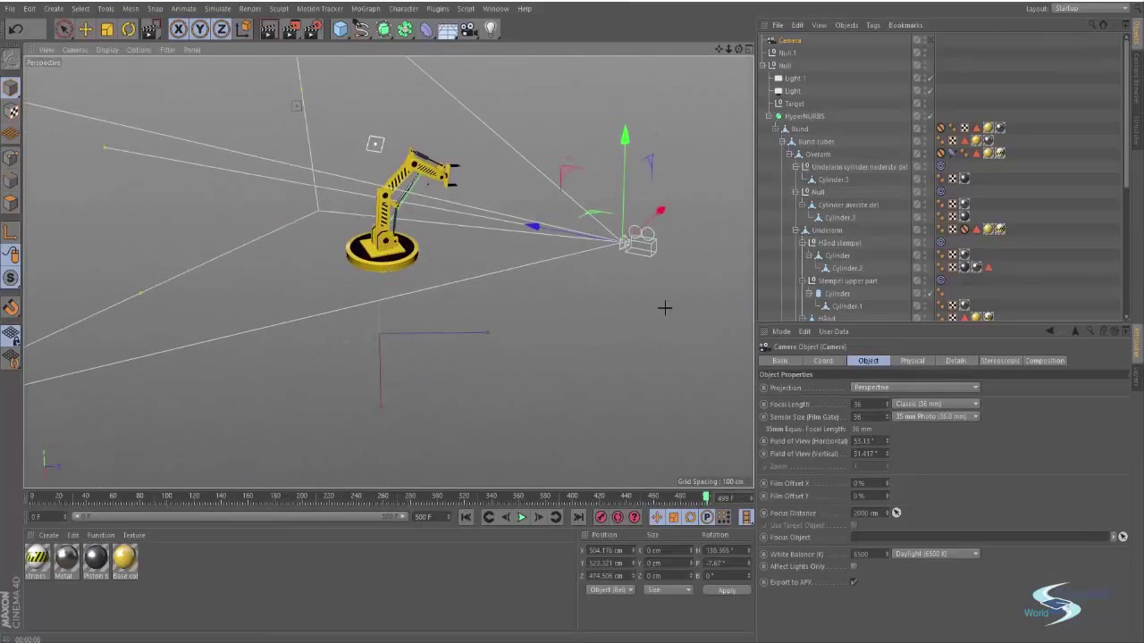
{"action": "left_click", "coordinate": [646, 223]}
{"action": "left_click_drag", "start_coordinate": [646, 223], "coordinate": [406, 191], "text": "alt"}
{"action": "middle_click_drag", "start_coordinate": [346, 231], "coordinate": [424, 213], "text": "alt"}
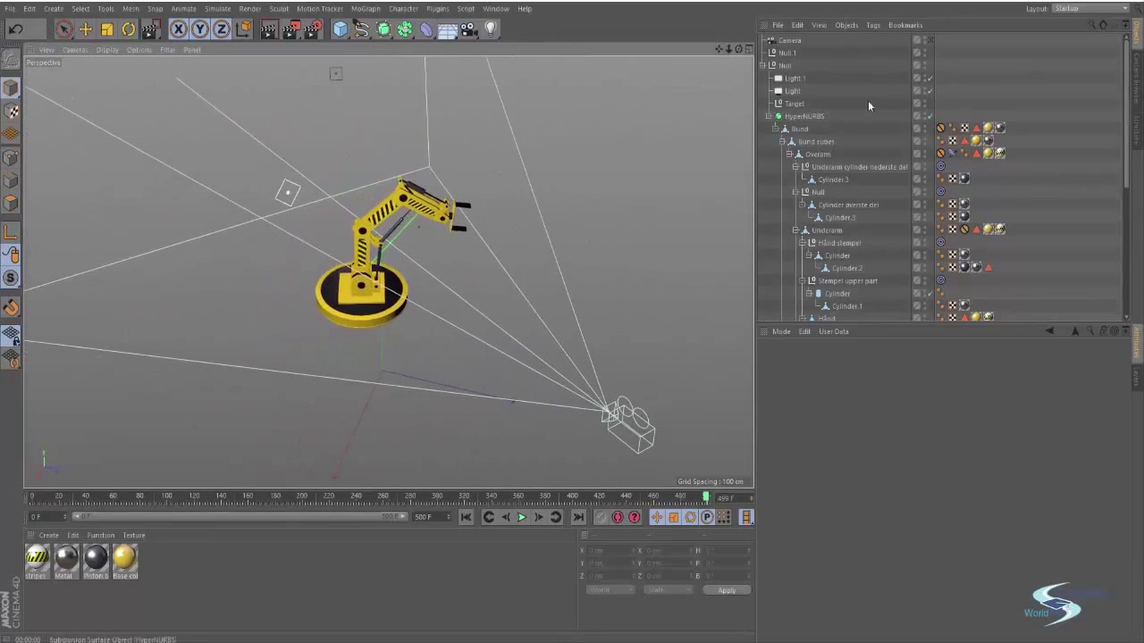
- Look through the new camera to move it around the robotic arm, and check its placement from the default view
{"action": "left_click", "coordinate": [930, 40]}
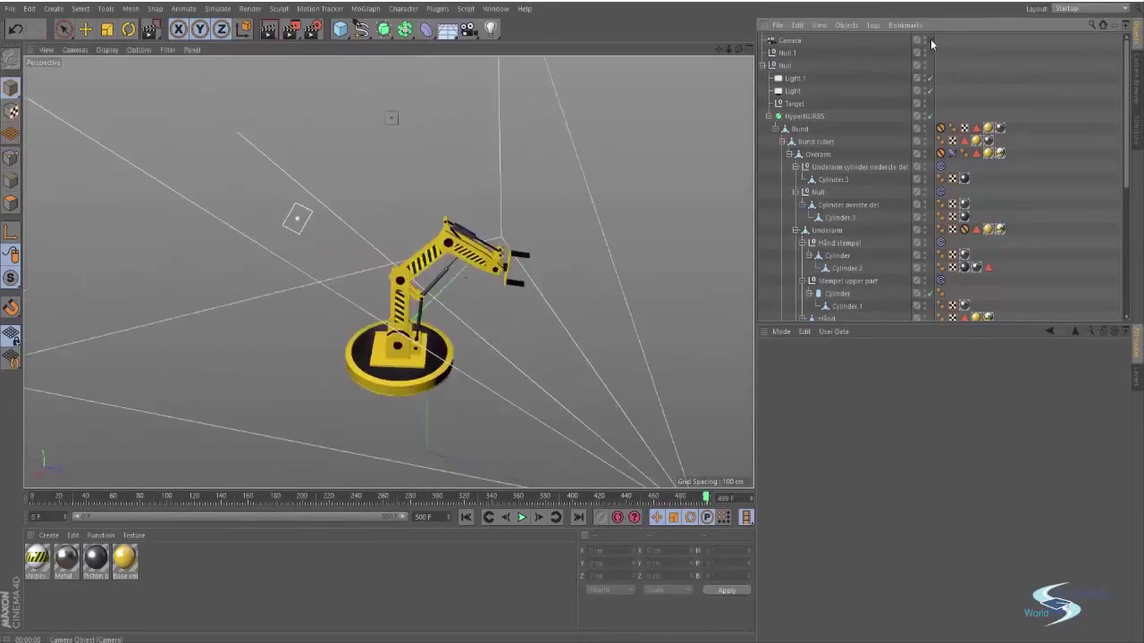
{"action": "left_click_drag", "start_coordinate": [471, 182], "coordinate": [418, 185], "text": "alt"}
{"action": "left_click_drag", "start_coordinate": [526, 215], "coordinate": [533, 248], "text": "alt"}
{"action": "scroll", "coordinate": [545, 197], "scroll_direction": "down", "scroll_amount": 3}
{"action": "left_click", "coordinate": [930, 40]}
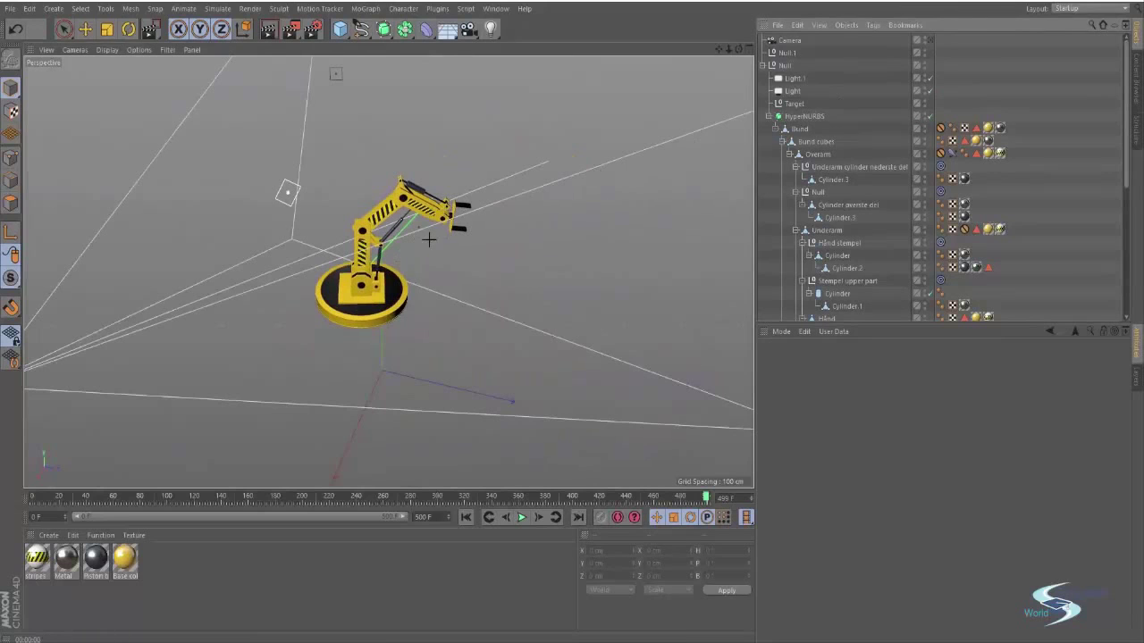
{"action": "scroll", "coordinate": [413, 216], "scroll_direction": "down", "scroll_amount": 3}
{"action": "middle_click_drag", "start_coordinate": [388, 272], "coordinate": [451, 258], "text": "alt"}
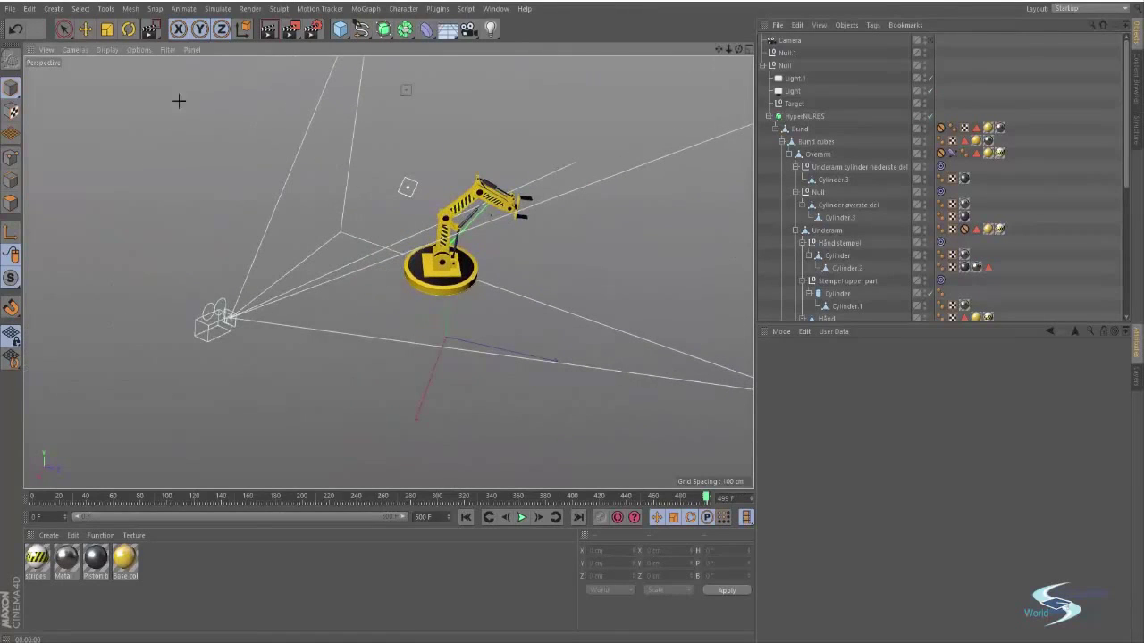
{"action": "middle_click_drag", "start_coordinate": [467, 224], "coordinate": [442, 240], "text": "alt"}
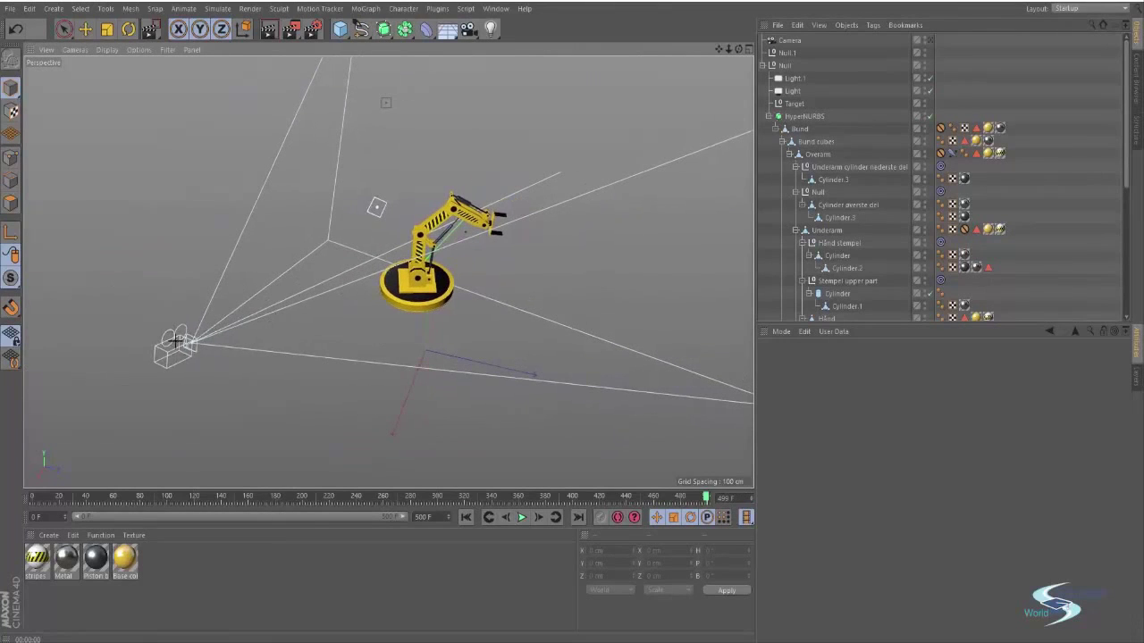
{"action": "left_click_drag", "start_coordinate": [487, 304], "coordinate": [388, 271], "text": "alt"}
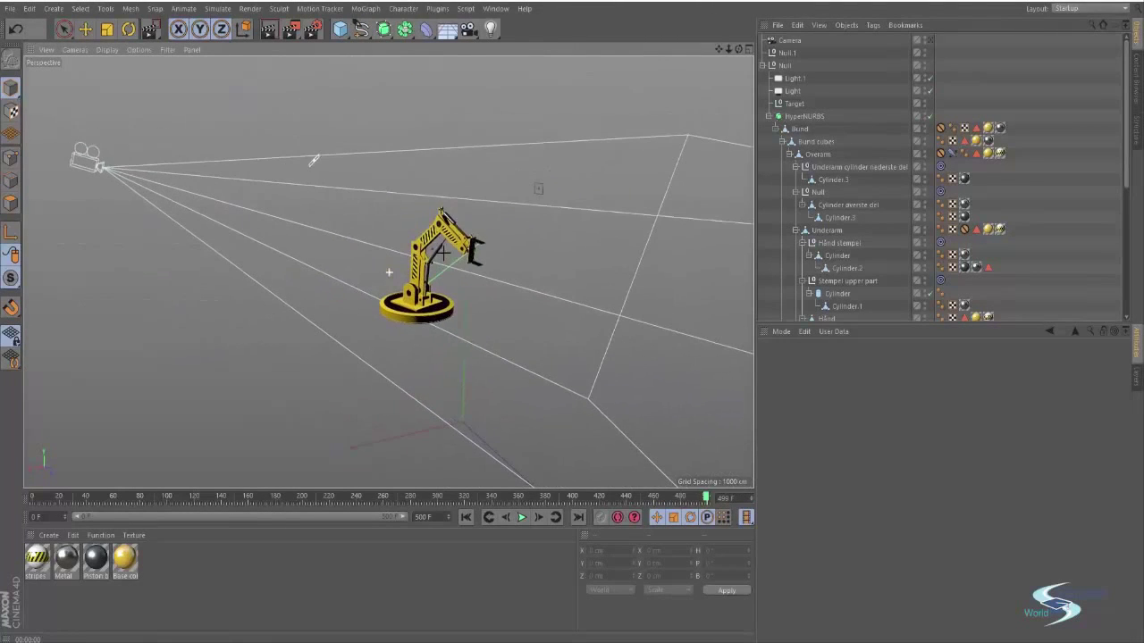
- Swing the camera around the arm again from within its own view, and return to the default view
{"action": "left_click", "coordinate": [930, 39]}
{"action": "left_click_drag", "start_coordinate": [468, 202], "coordinate": [382, 250], "text": "alt"}
{"action": "left_click", "coordinate": [931, 42]}
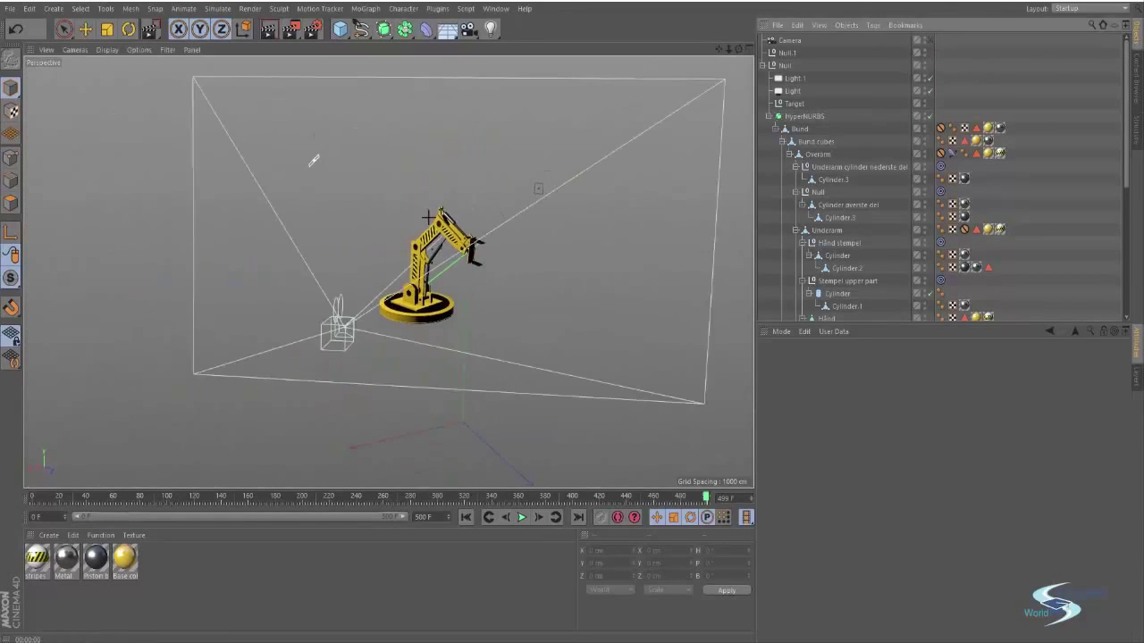
{"action": "left_click_drag", "start_coordinate": [429, 217], "coordinate": [400, 254], "text": "alt"}
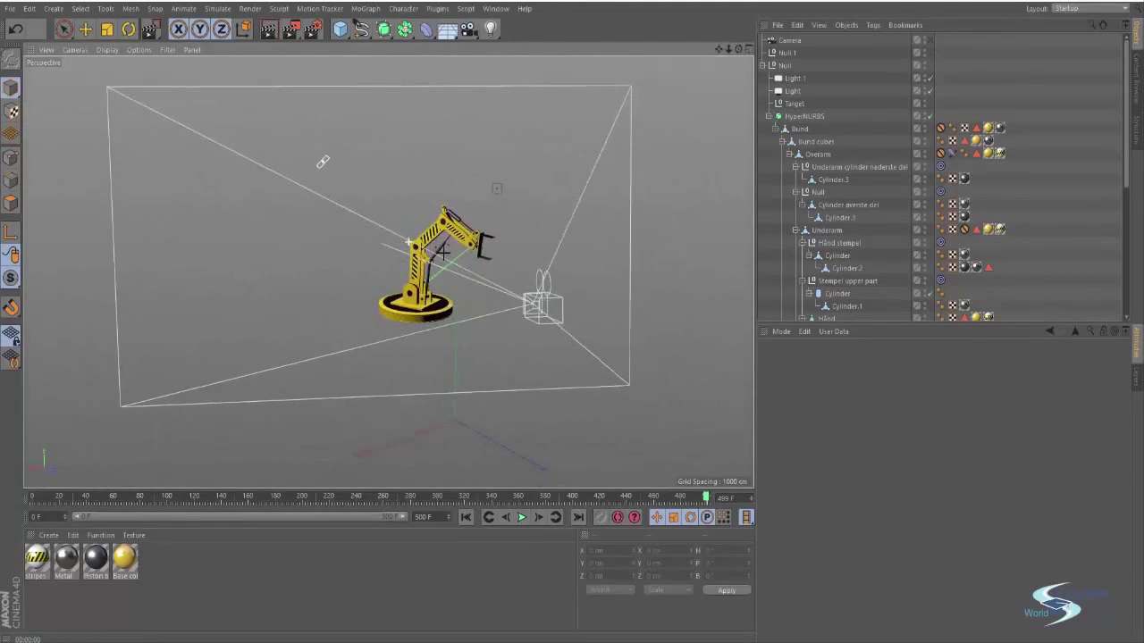
- Activate the camera's view and frame the whole robotic arm with its round base and fork
{"action": "left_click", "coordinate": [929, 40]}
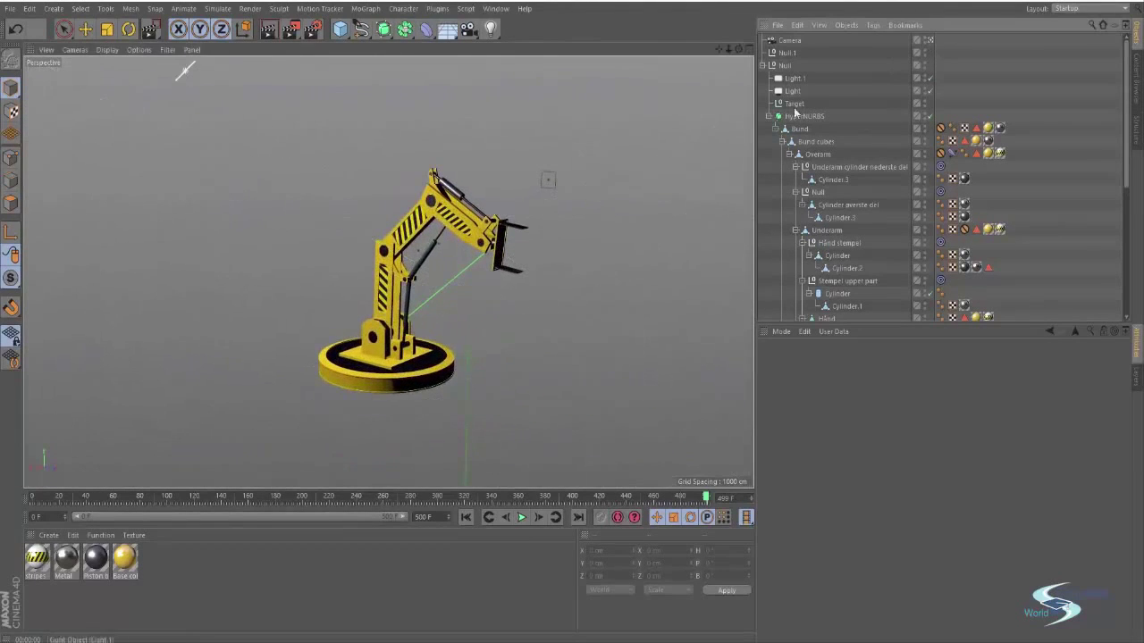
{"action": "left_click_drag", "start_coordinate": [491, 185], "coordinate": [501, 258], "text": "alt"}
{"action": "right_click_drag", "start_coordinate": [500, 257], "coordinate": [364, 304], "text": "alt"}
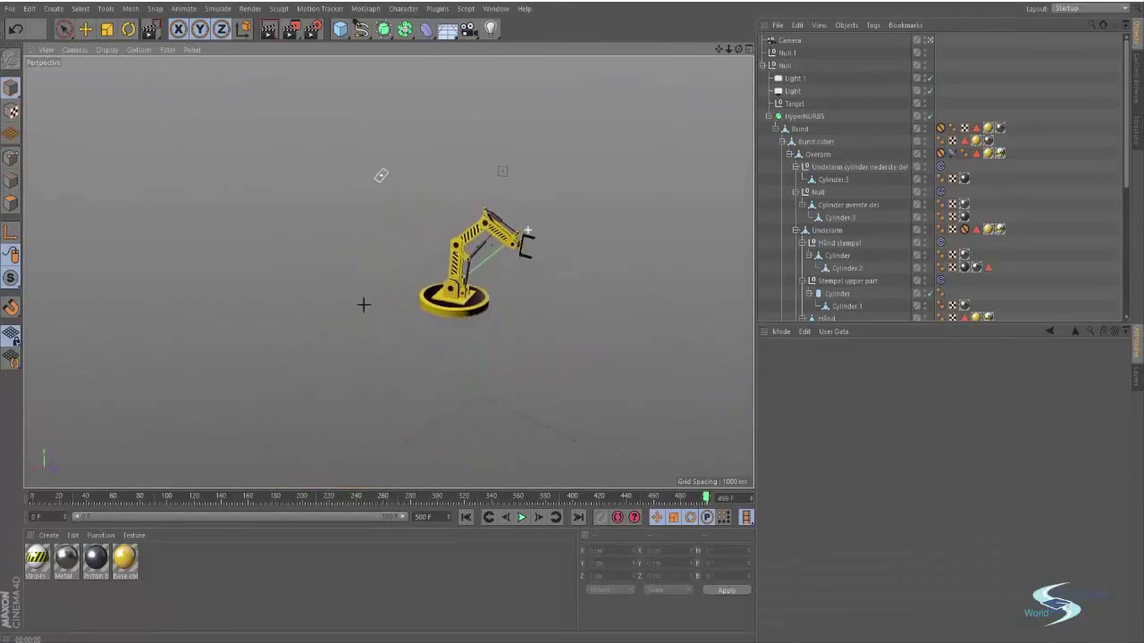
{"action": "right_click_drag", "start_coordinate": [466, 262], "coordinate": [590, 212], "text": "alt"}
{"action": "middle_click_drag", "start_coordinate": [485, 234], "coordinate": [451, 279], "text": "alt"}
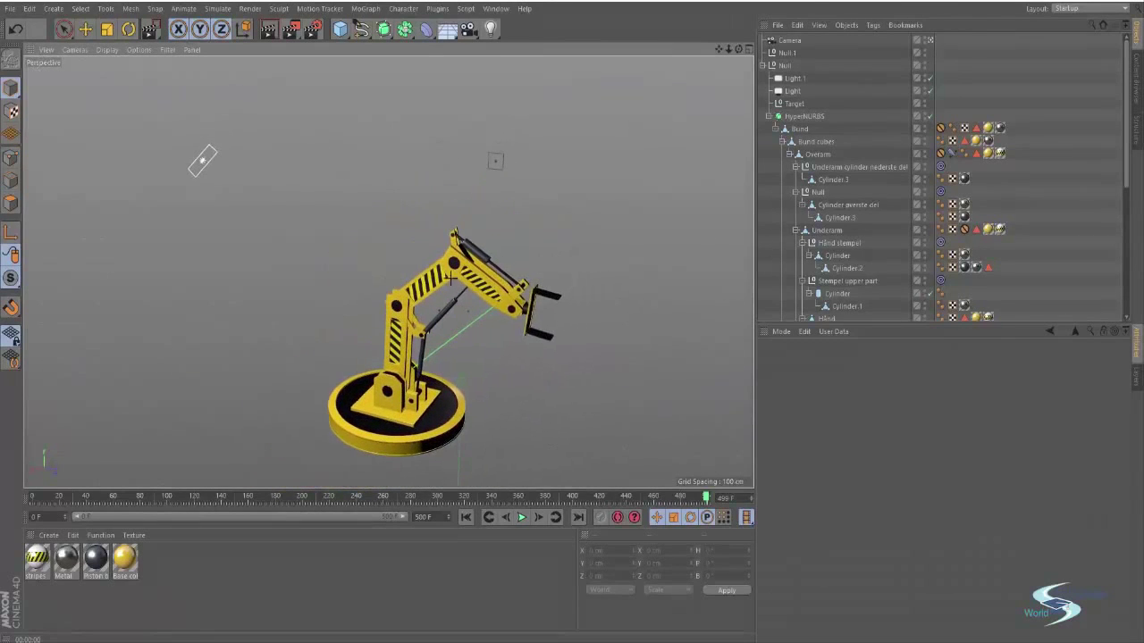
{"action": "left_click_drag", "start_coordinate": [439, 270], "coordinate": [420, 244], "text": "alt"}
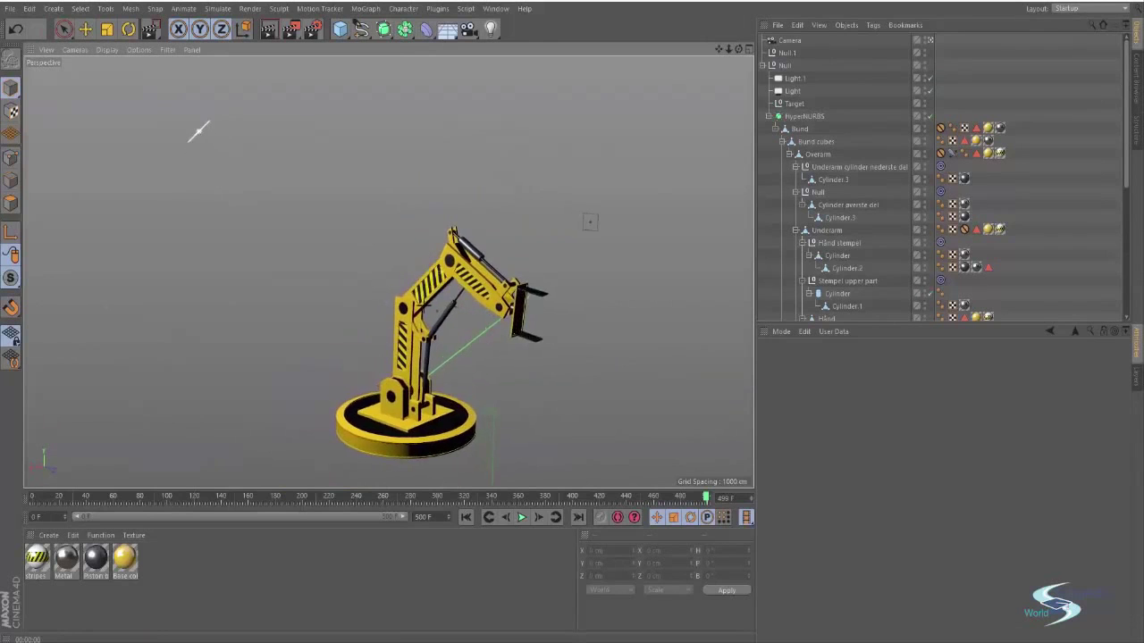
{"action": "right_click_drag", "start_coordinate": [420, 244], "coordinate": [468, 266], "text": "alt"}
{"action": "middle_click_drag", "start_coordinate": [468, 267], "coordinate": [442, 192], "text": "alt"}
{"action": "left_click_drag", "start_coordinate": [440, 192], "coordinate": [402, 204], "text": "alt"}
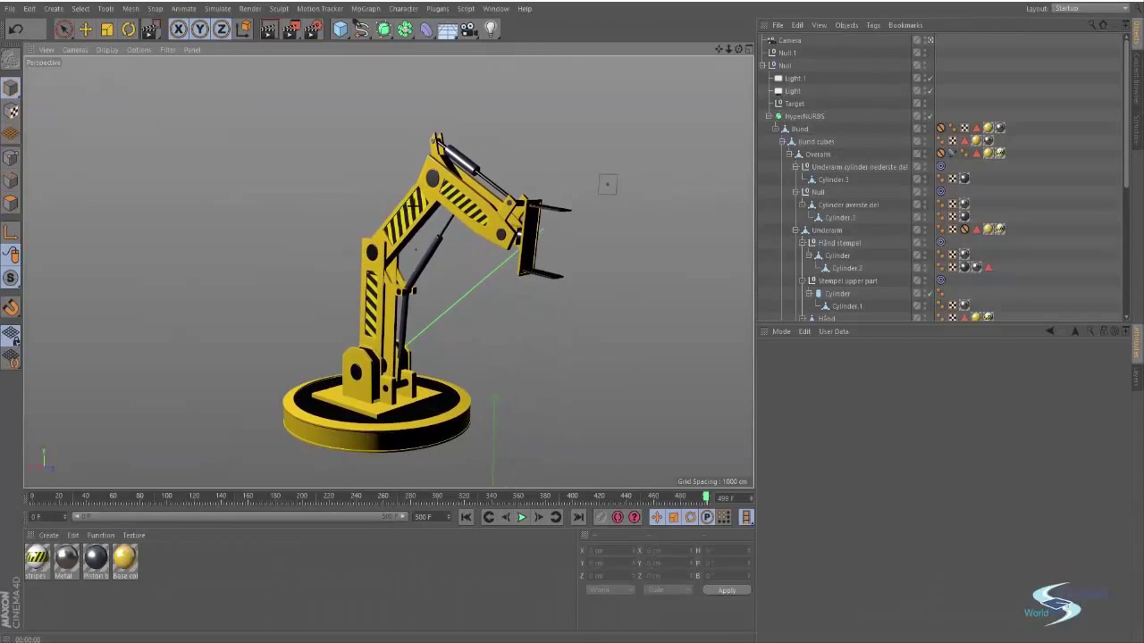
{"action": "scroll", "coordinate": [413, 205], "scroll_direction": "down", "scroll_amount": 5}
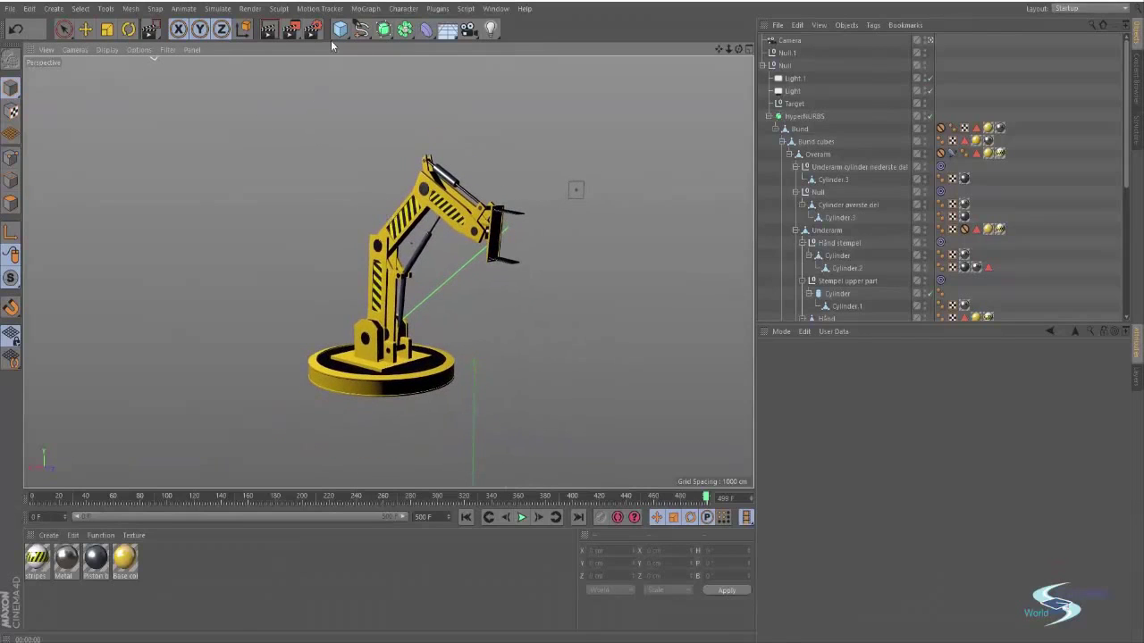
- Test-render the camera view, and render a rectangular region around the upper arm and fork
{"action": "left_click", "coordinate": [271, 31]}
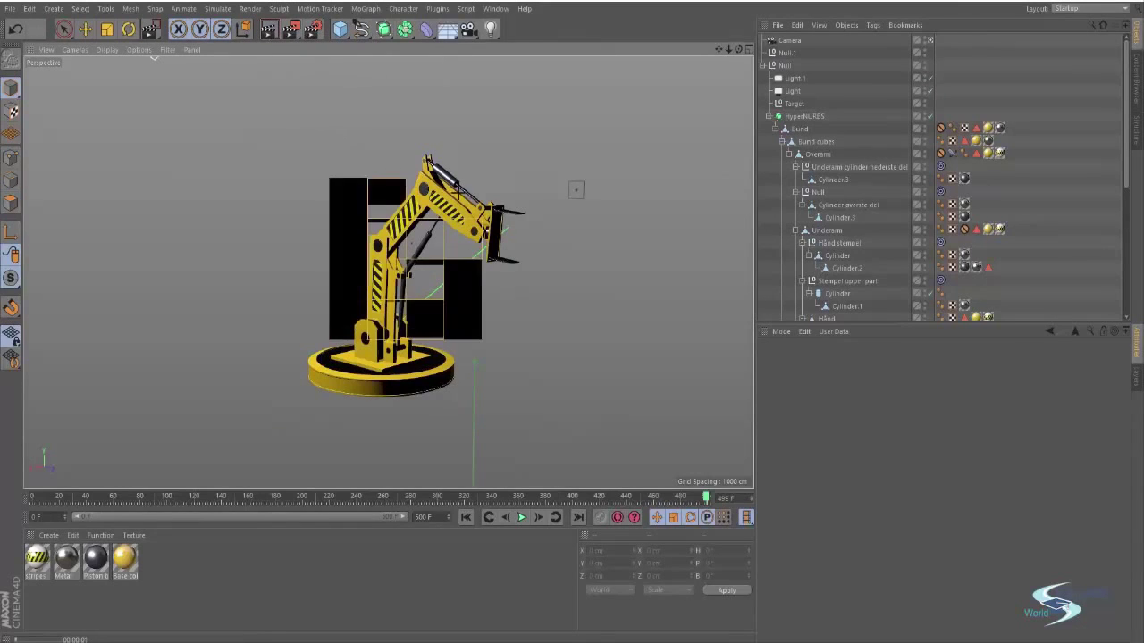
{"action": "scroll", "coordinate": [425, 203], "scroll_direction": "up", "scroll_amount": 4}
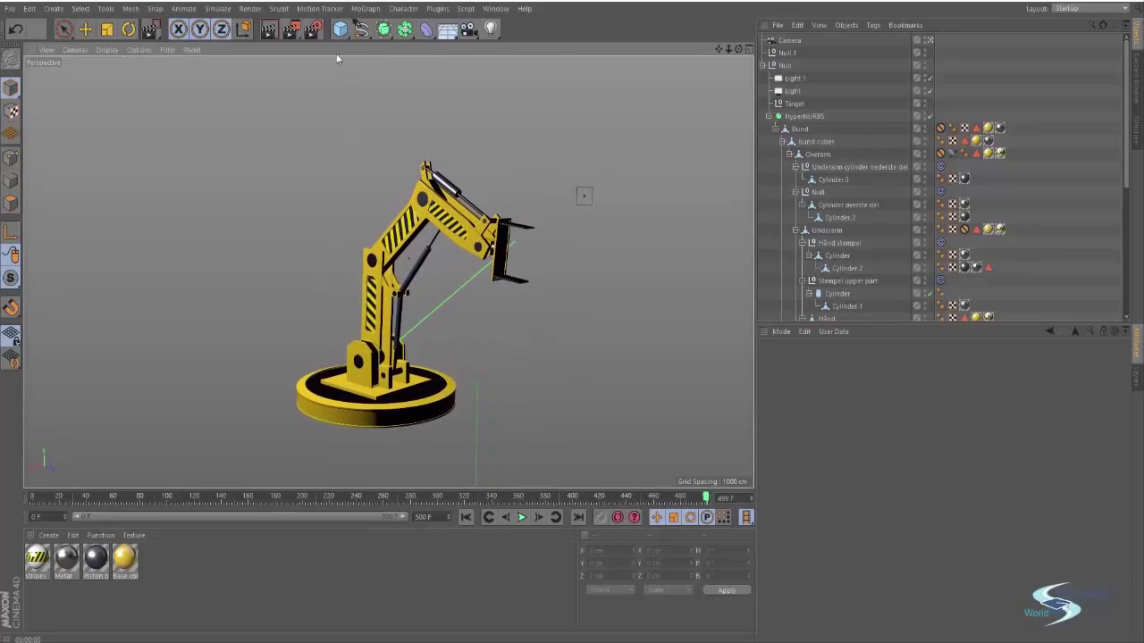
{"action": "left_click", "coordinate": [294, 32]}
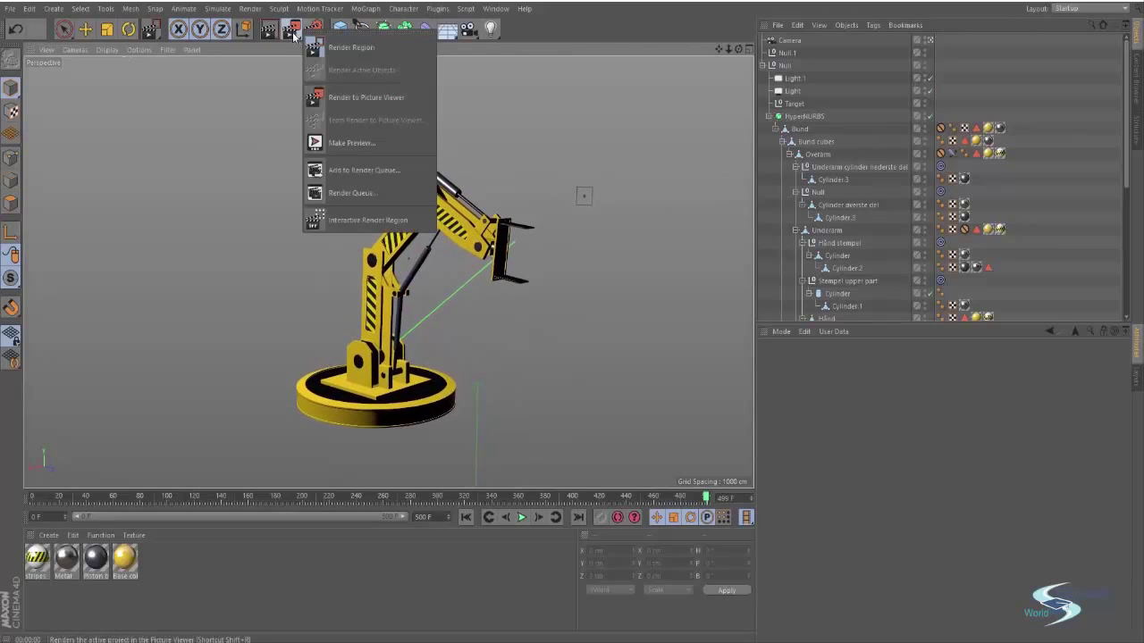
{"action": "left_click", "coordinate": [351, 46]}
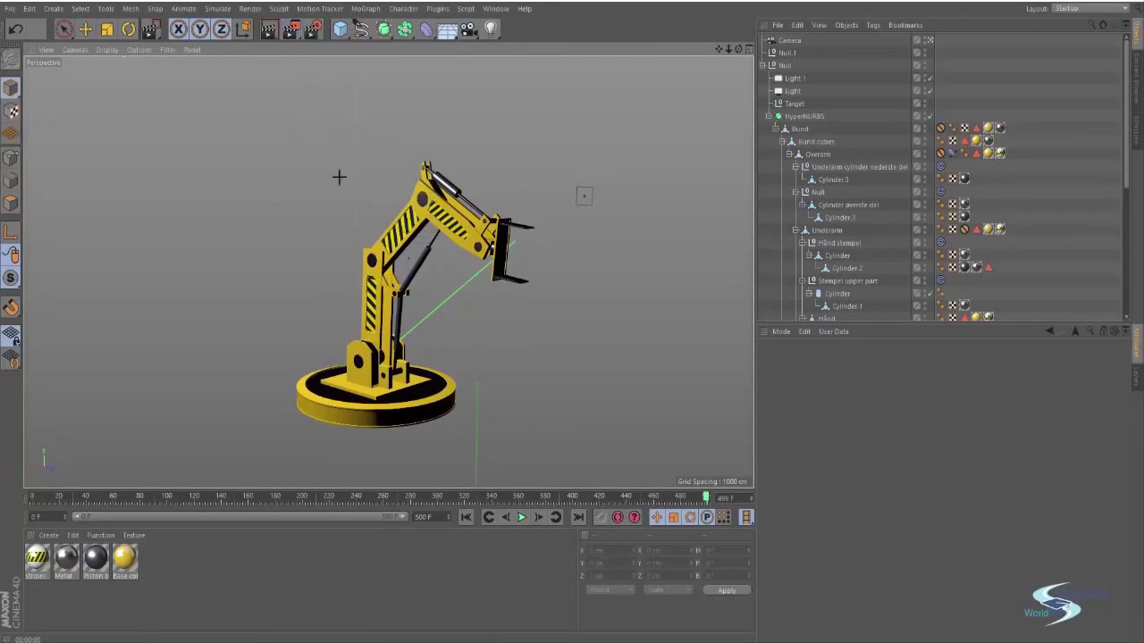
{"action": "left_click_drag", "start_coordinate": [303, 134], "coordinate": [547, 265]}
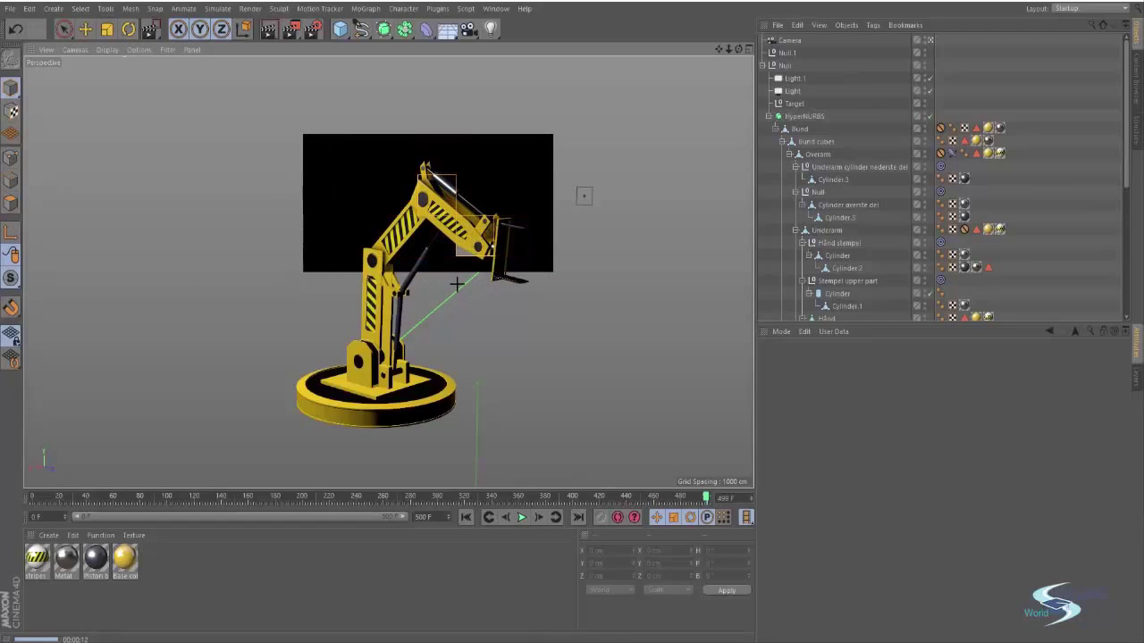
- Render a small region over the lower arm and round base, and reframe the whole arm
{"action": "left_click_drag", "start_coordinate": [451, 233], "coordinate": [414, 227], "text": "alt"}
{"action": "left_click_drag", "start_coordinate": [295, 262], "coordinate": [396, 379]}
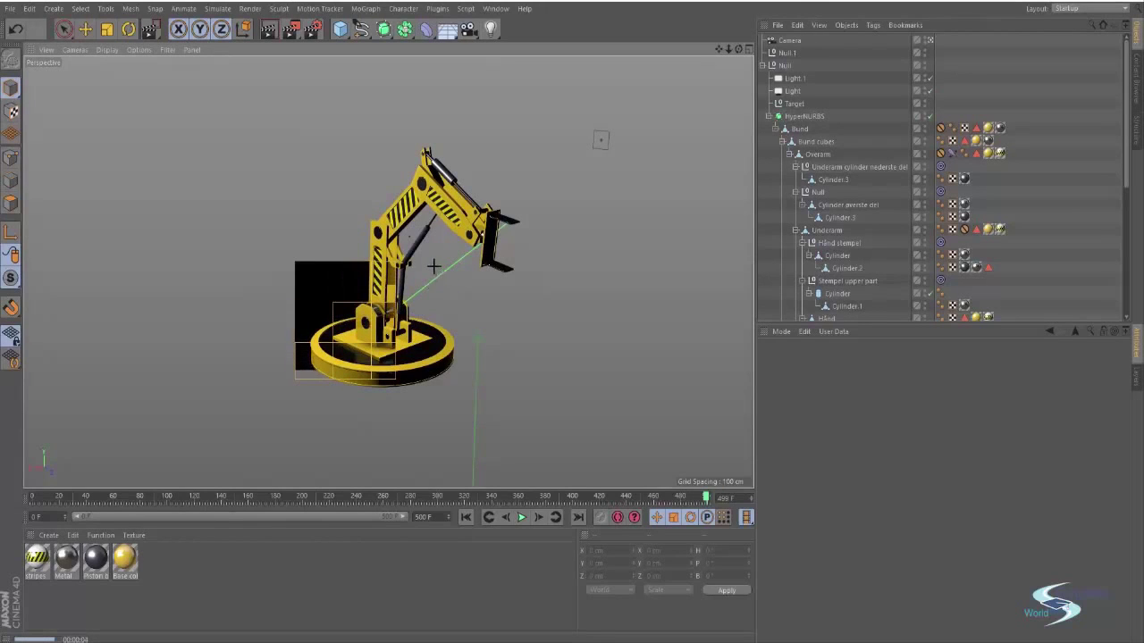
{"action": "right_click_drag", "start_coordinate": [419, 260], "coordinate": [437, 257], "text": "alt"}
{"action": "middle_click_drag", "start_coordinate": [437, 257], "coordinate": [434, 268], "text": "alt"}
{"action": "left_click_drag", "start_coordinate": [433, 264], "coordinate": [435, 246], "text": "alt"}
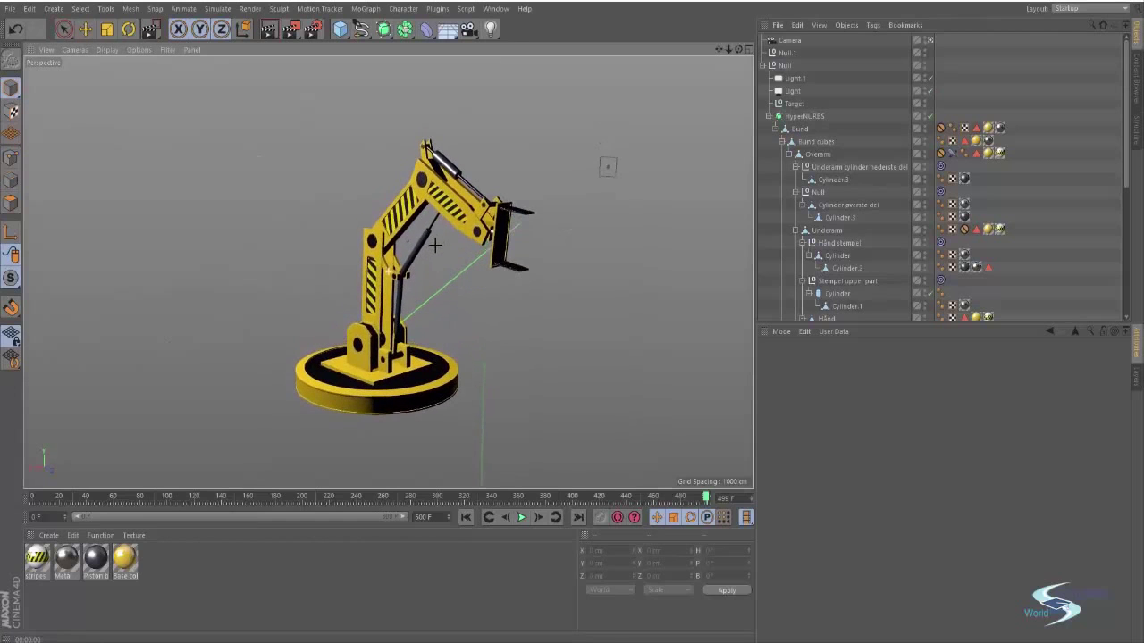
- Set the camera's focal length to 50 mm and reframe the whole robotic arm in its view
{"action": "left_click", "coordinate": [789, 41]}
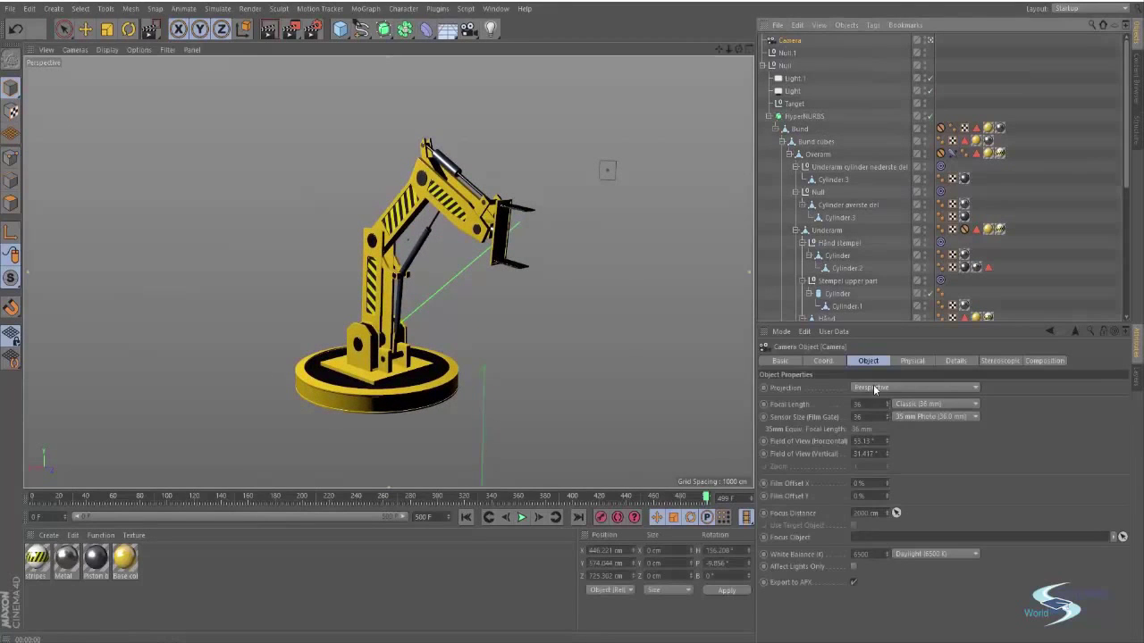
{"action": "left_click_drag", "start_coordinate": [384, 260], "coordinate": [404, 264], "text": "alt"}
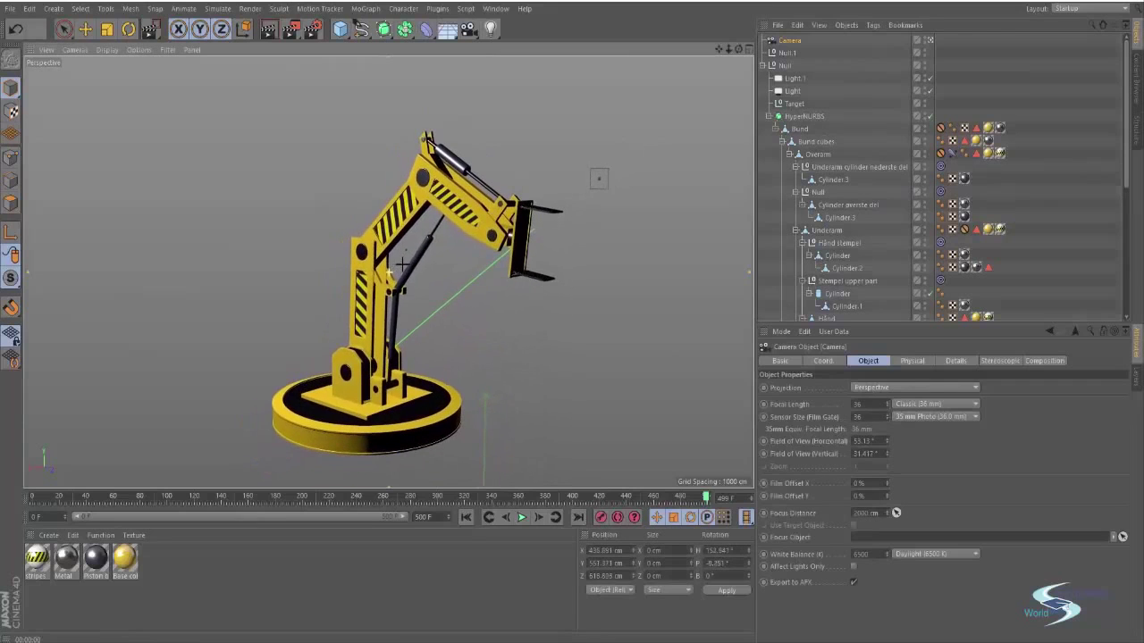
{"action": "left_click", "coordinate": [860, 404]}
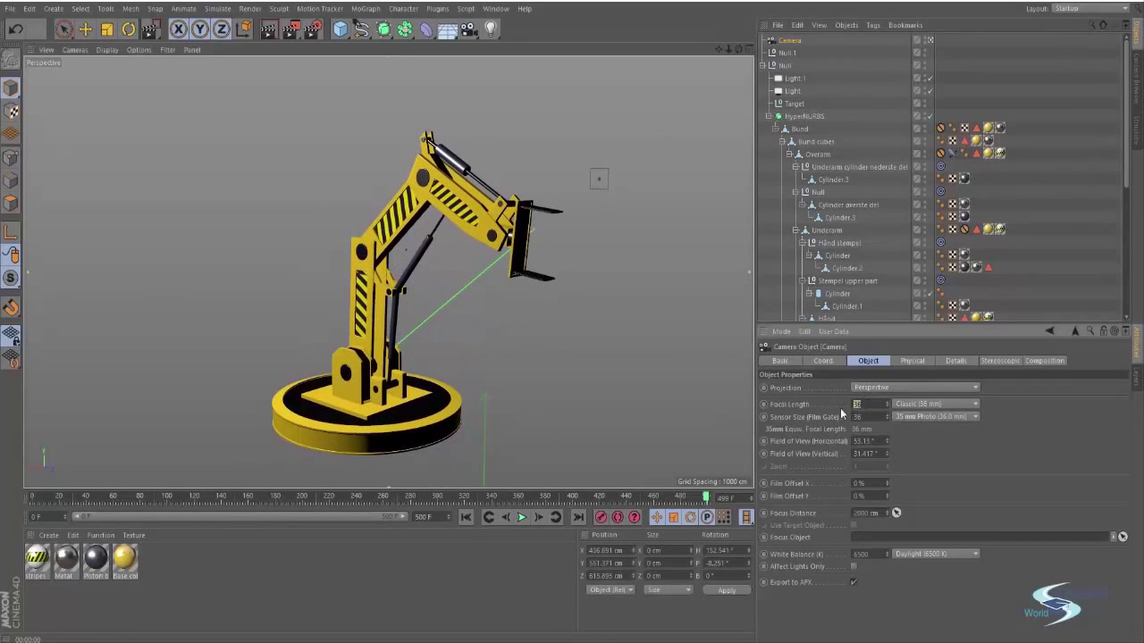
{"action": "type", "text": "50"}
{"action": "key", "text": "Return"}
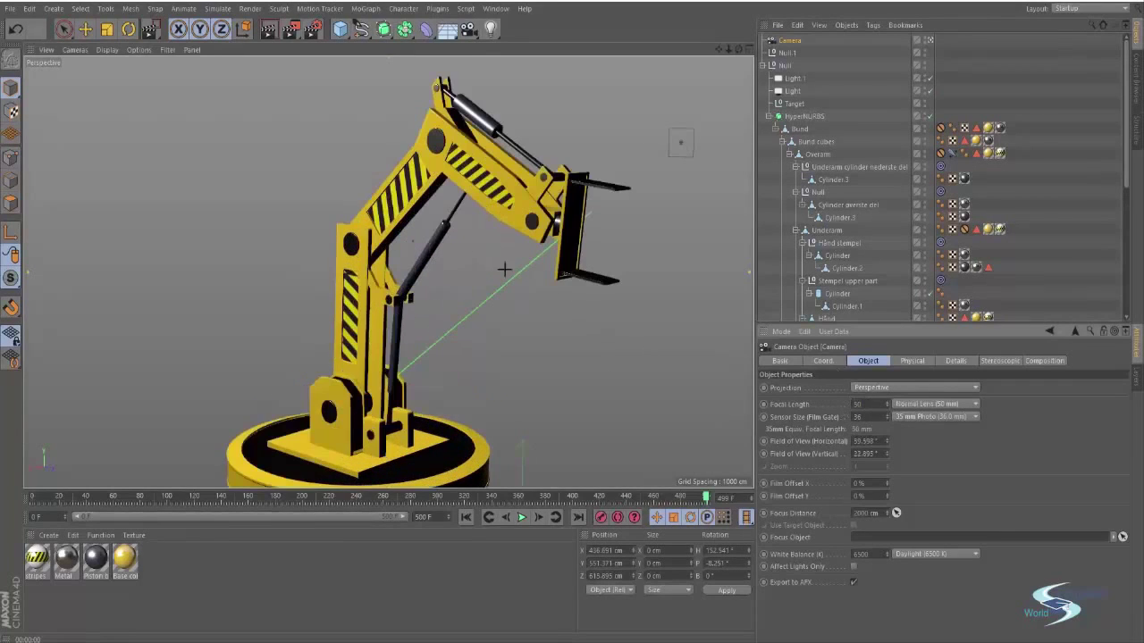
{"action": "left_click_drag", "start_coordinate": [505, 269], "coordinate": [402, 233], "text": "alt"}
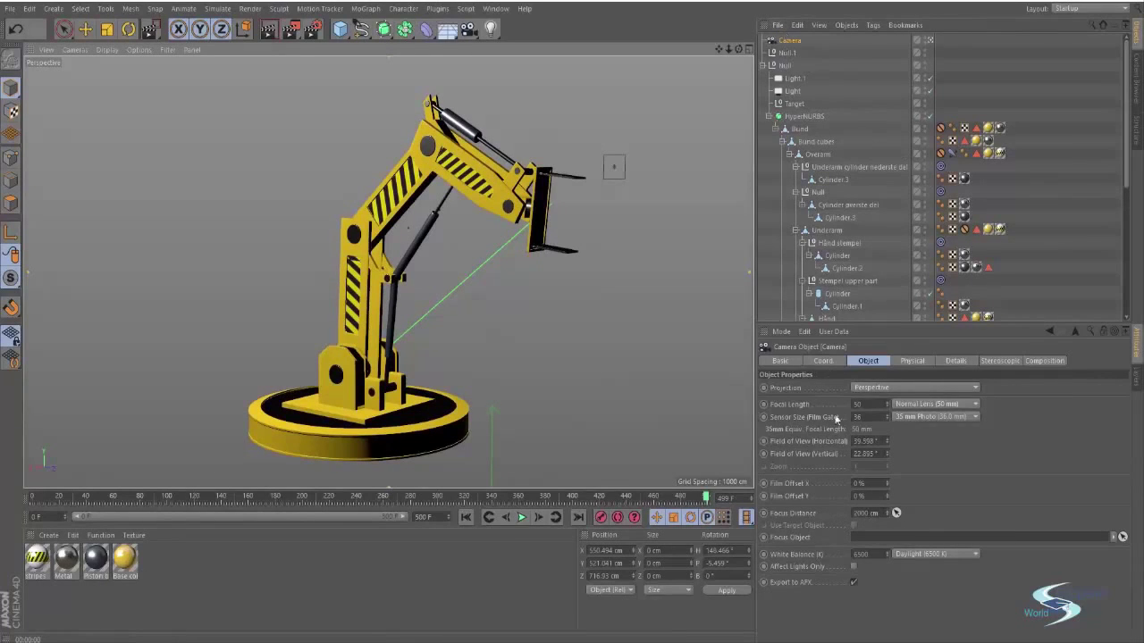
{"action": "left_click_drag", "start_coordinate": [560, 264], "coordinate": [409, 265], "text": "alt"}
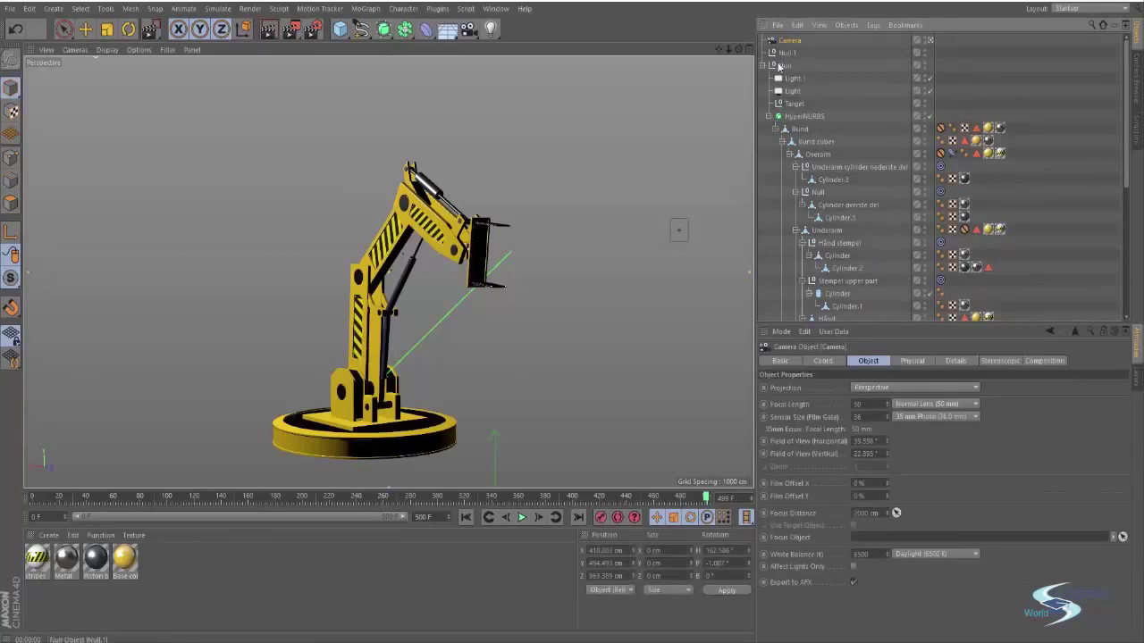
- Pick the camera's focus distance directly in the viewport near the arm's fork
{"action": "left_click", "coordinate": [59, 29]}
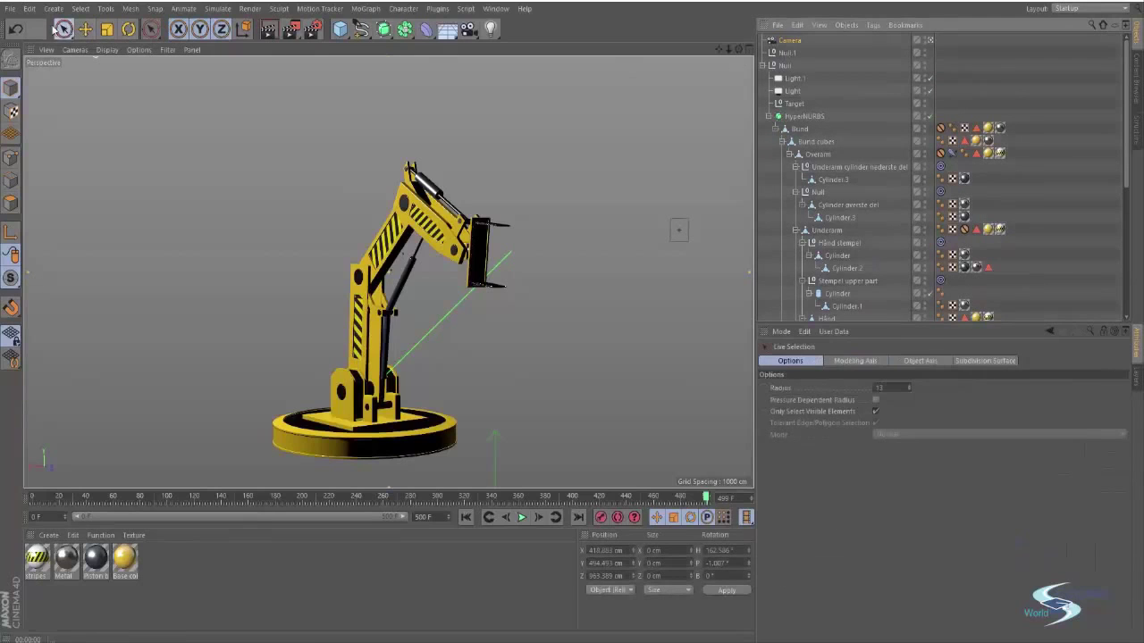
{"action": "left_click", "coordinate": [790, 40]}
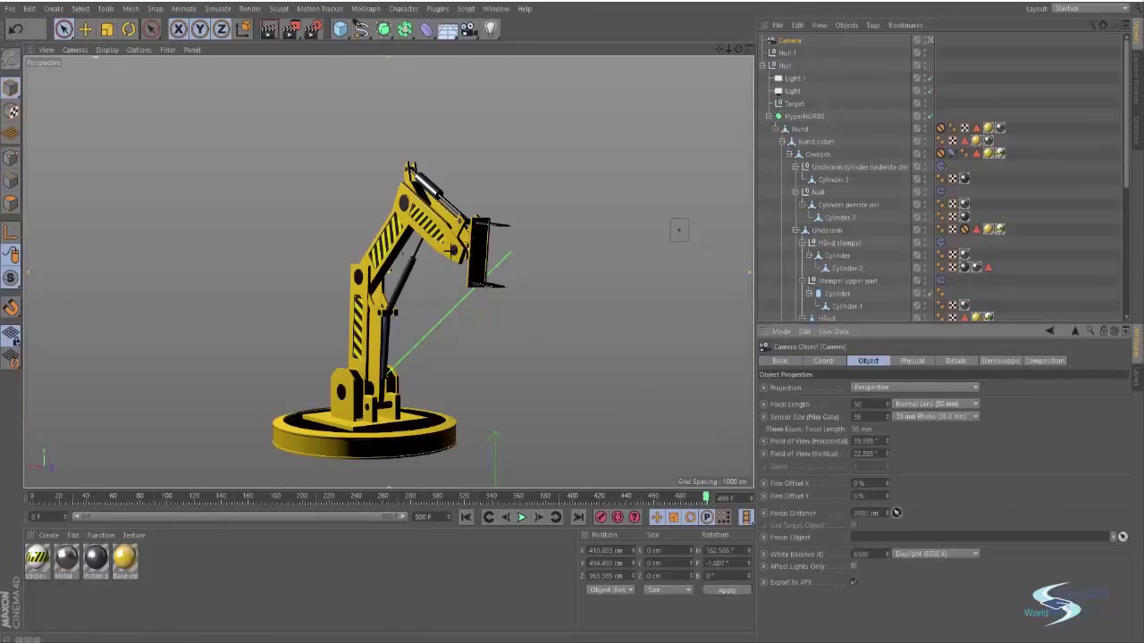
{"action": "left_click_drag", "start_coordinate": [896, 513], "coordinate": [501, 319]}
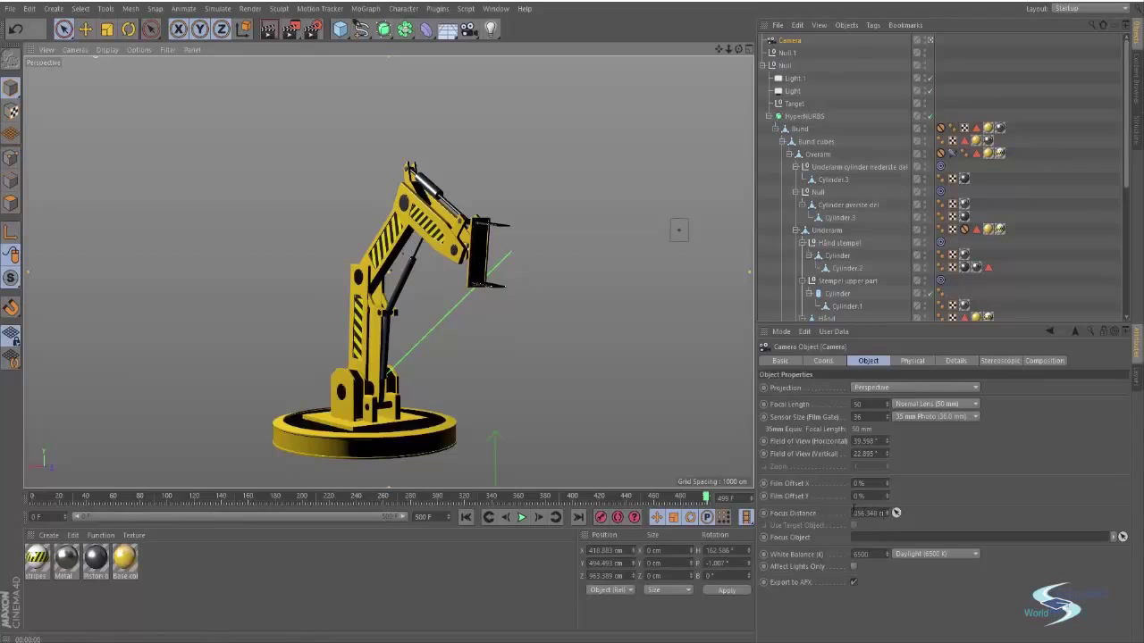
- Leave the camera view and examine the camera's focus plane relative to the arm from several angles
{"action": "left_click", "coordinate": [930, 40]}
{"action": "scroll", "coordinate": [623, 248], "scroll_direction": "down", "scroll_amount": 5}
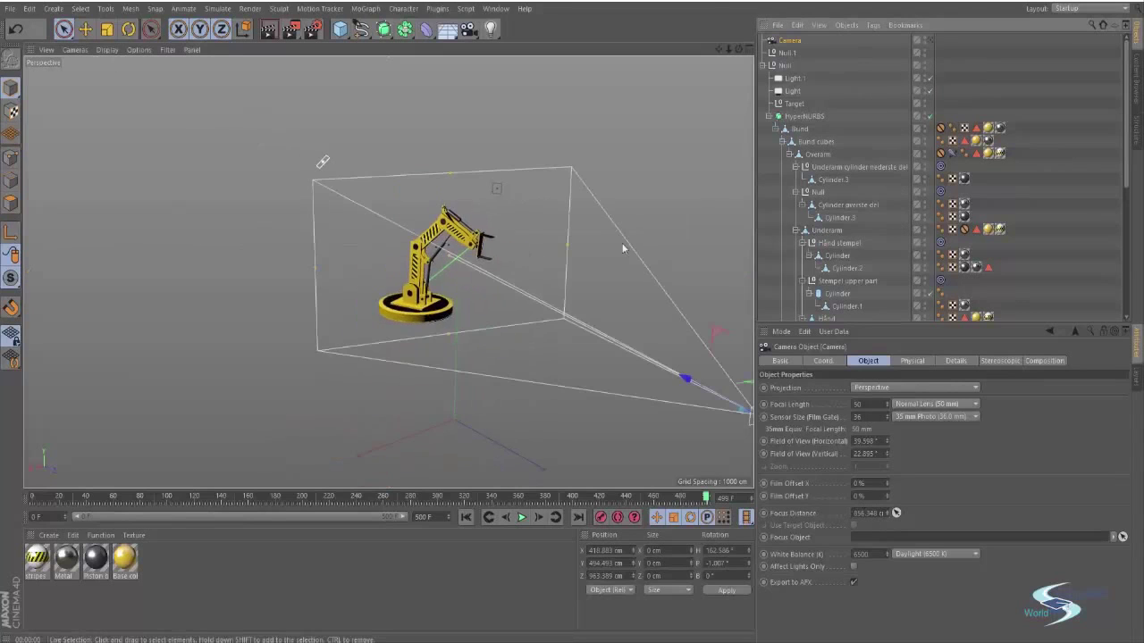
{"action": "left_click_drag", "start_coordinate": [624, 248], "coordinate": [484, 278], "text": "alt"}
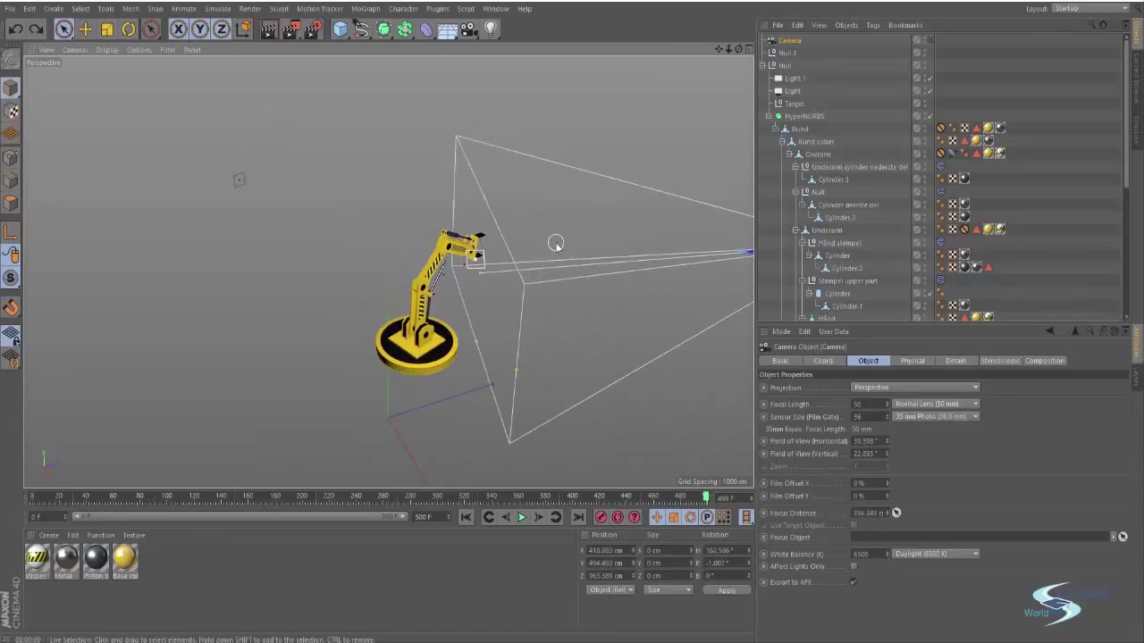
{"action": "left_click_drag", "start_coordinate": [555, 244], "coordinate": [597, 213], "text": "alt"}
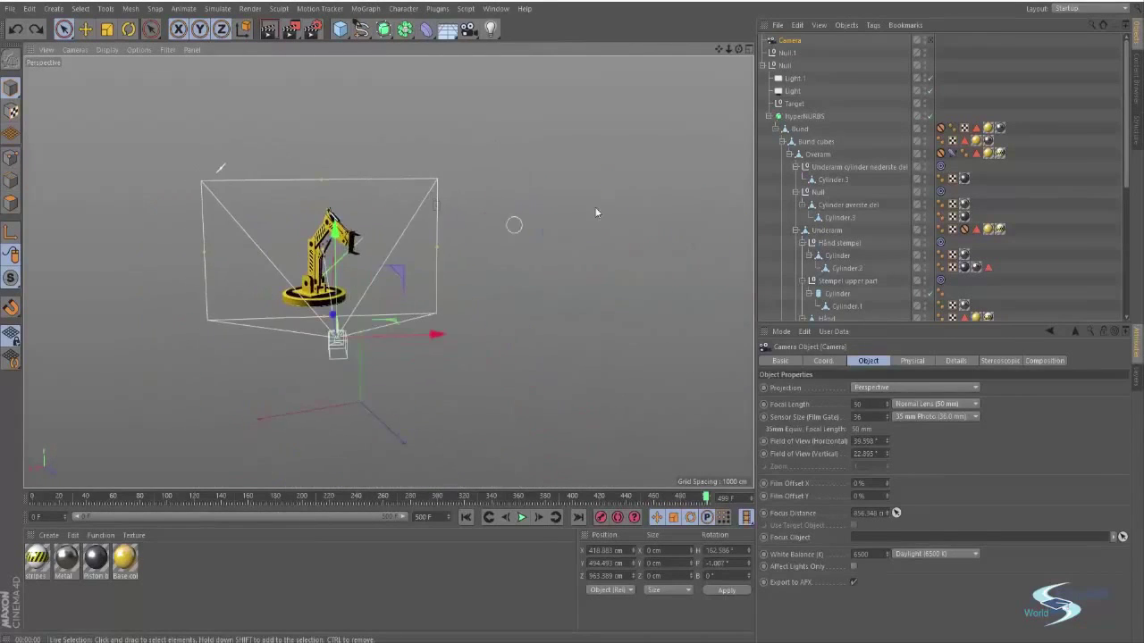
- Return to the camera's view, select the camera and open its physical renderer settings
{"action": "left_click", "coordinate": [930, 41]}
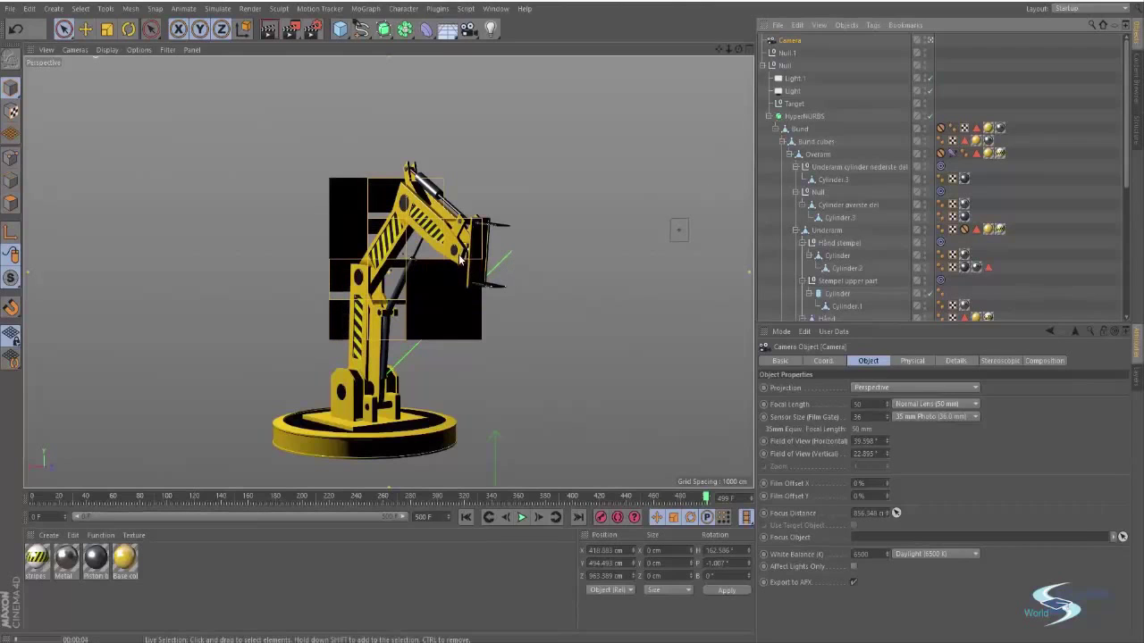
{"action": "left_click", "coordinate": [527, 261]}
{"action": "left_click", "coordinate": [794, 42]}
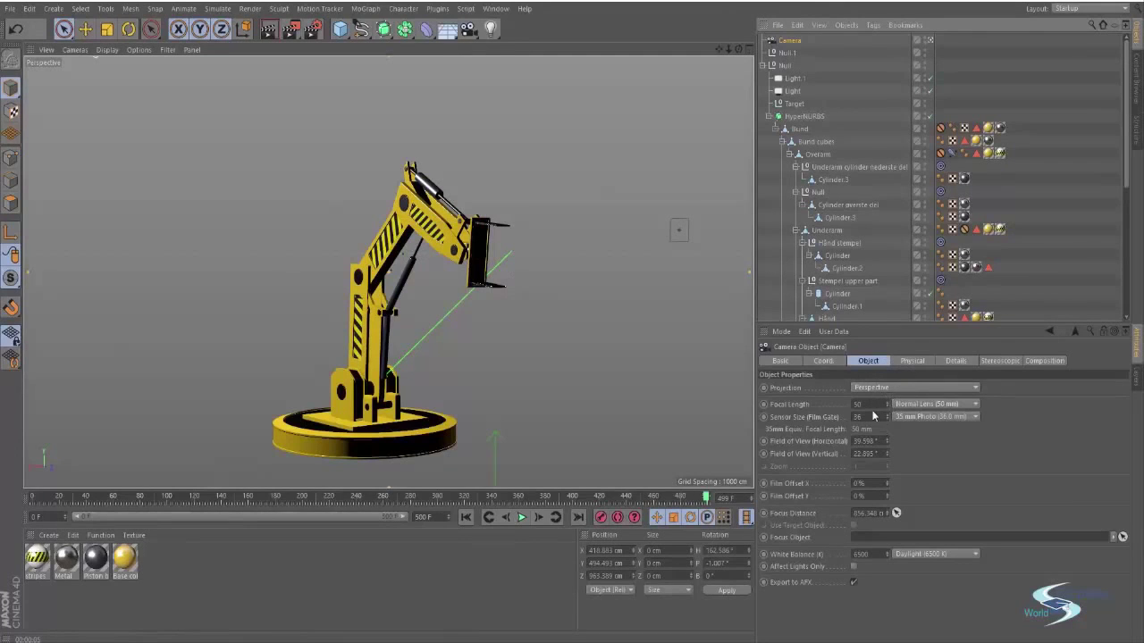
{"action": "left_click", "coordinate": [912, 362]}
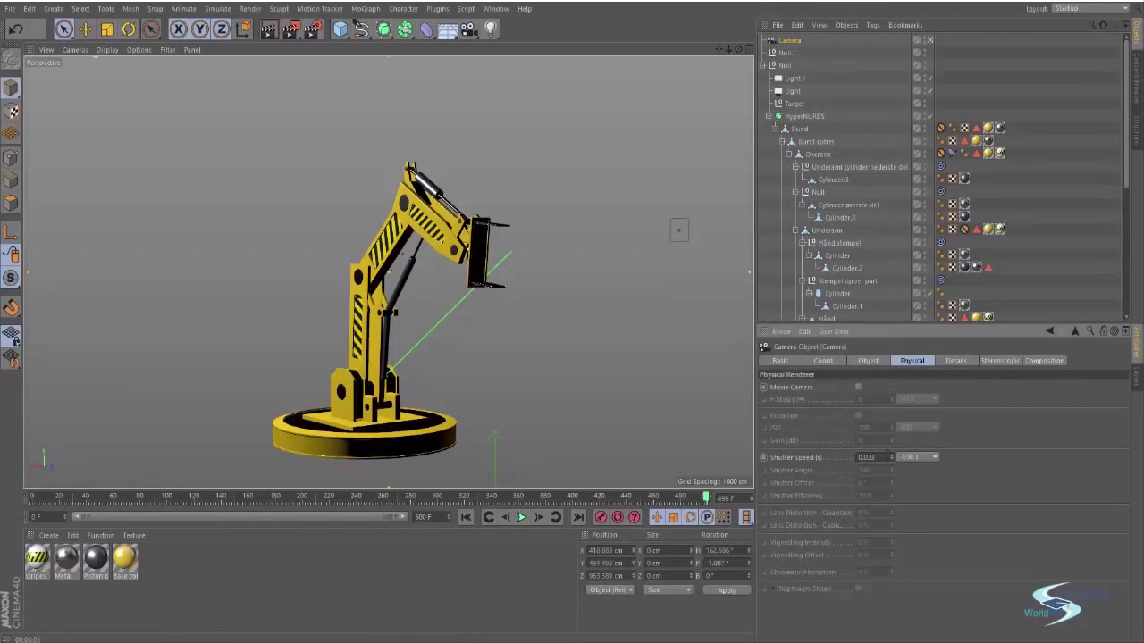
{"action": "left_click", "coordinate": [858, 388]}
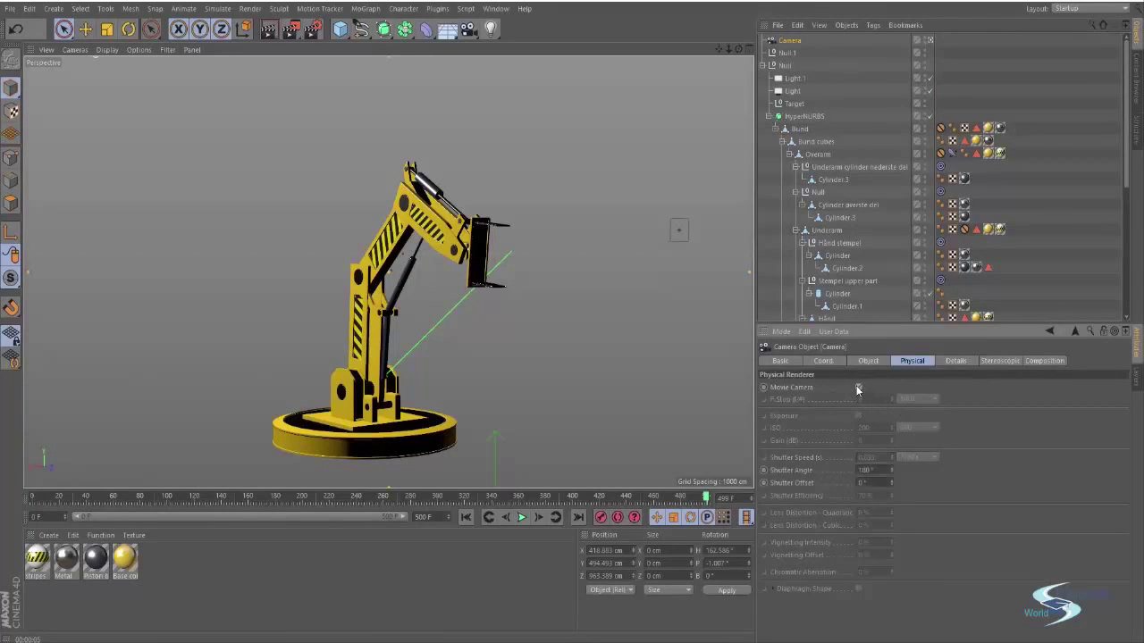
{"action": "left_click", "coordinate": [857, 388]}
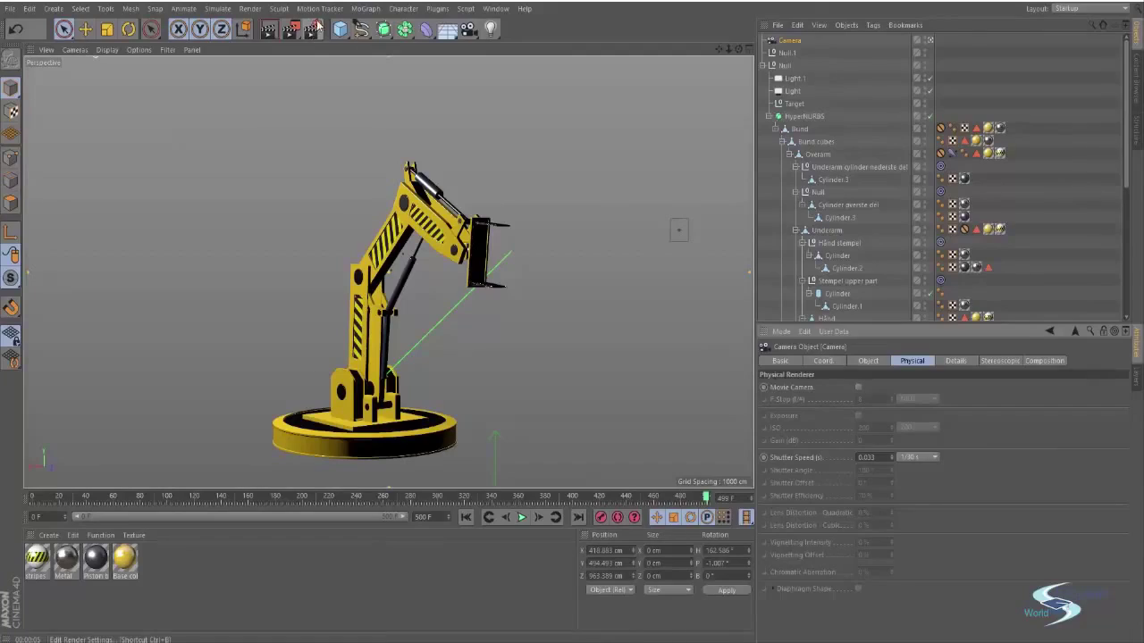
- Switch the renderer to Physical in the render settings and open its Physical options
{"action": "left_click", "coordinate": [317, 26]}
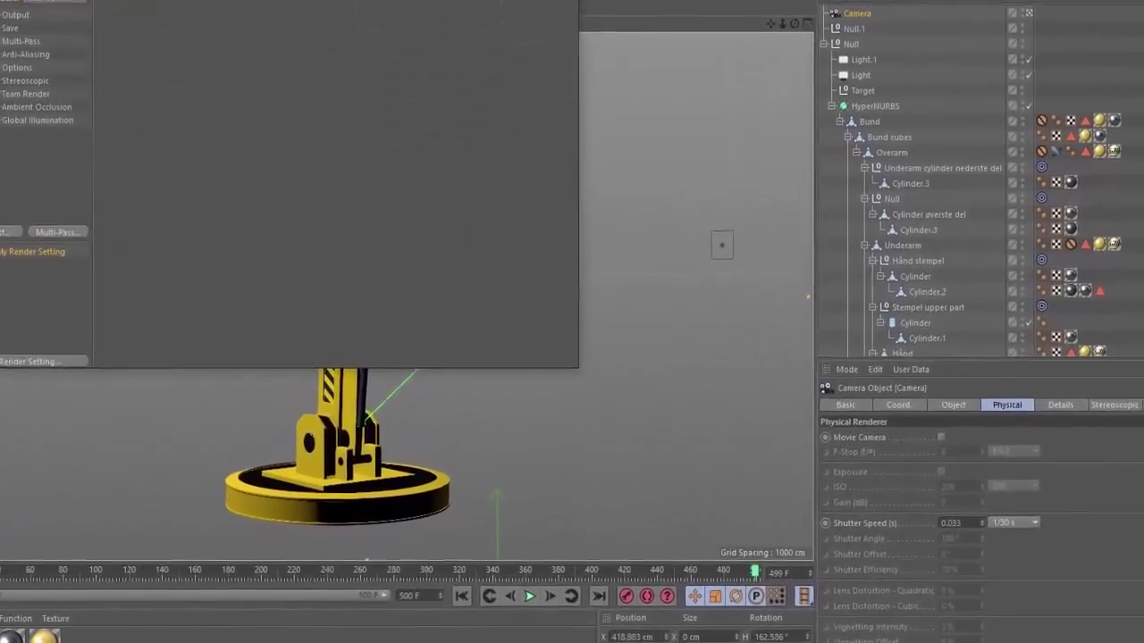
{"action": "left_click_drag", "start_coordinate": [152, 0], "coordinate": [386, 99]}
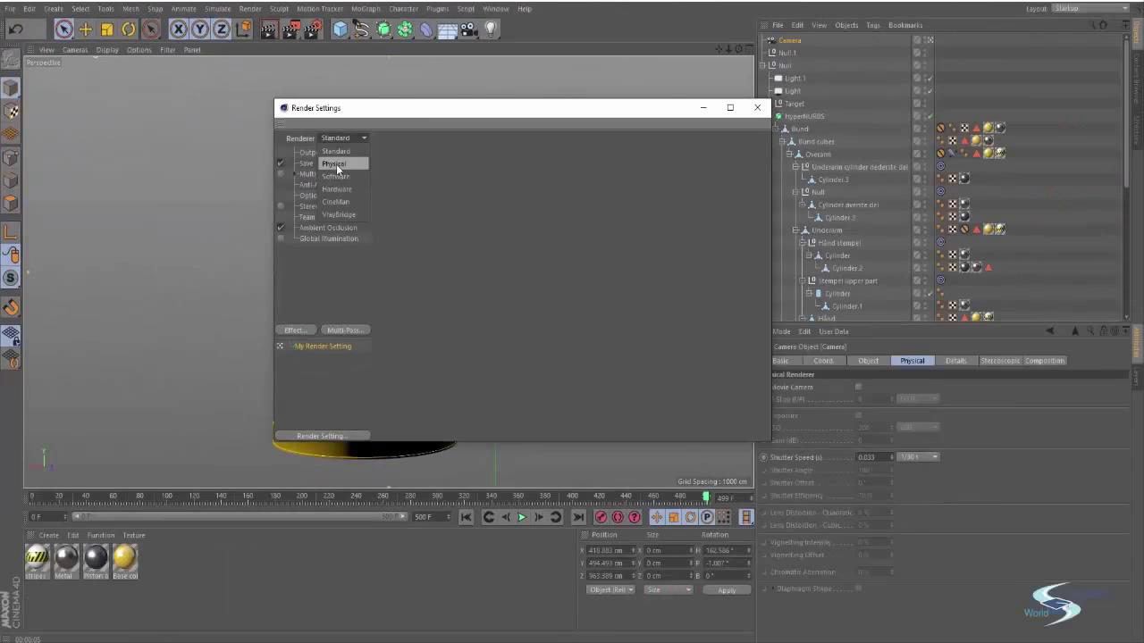
{"action": "left_click", "coordinate": [336, 163]}
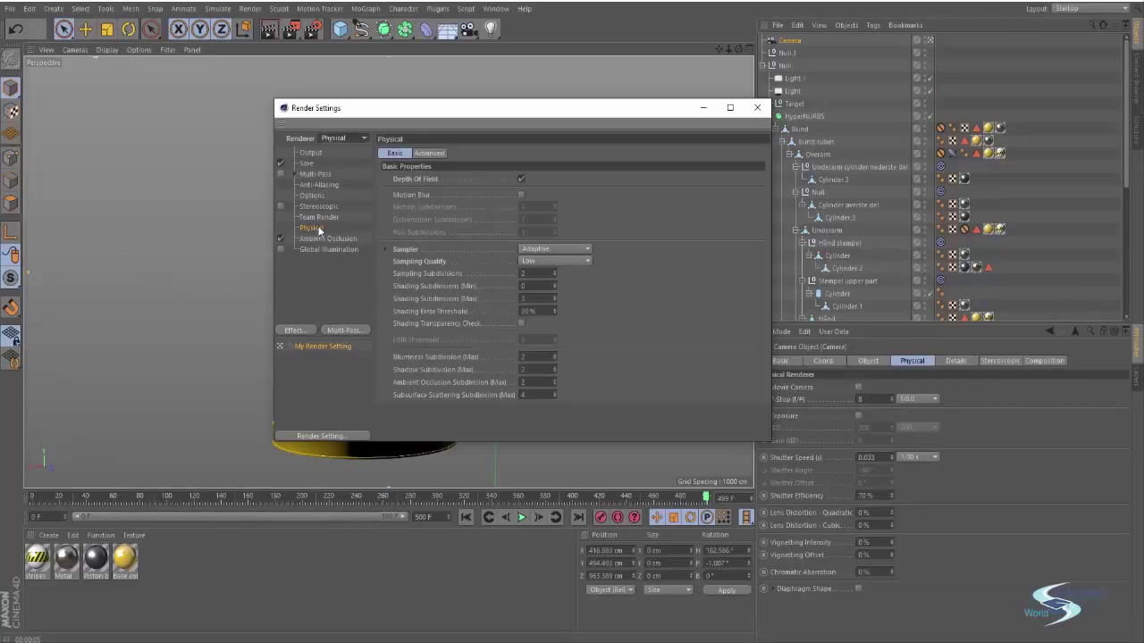
{"action": "left_click_drag", "start_coordinate": [437, 109], "coordinate": [393, 102]}
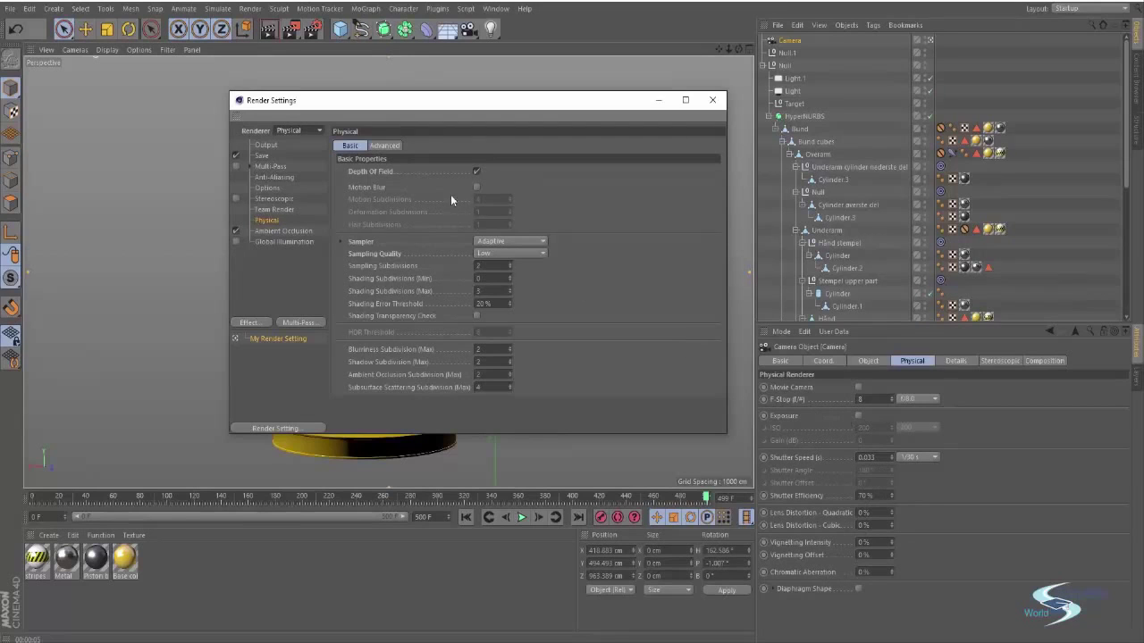
{"action": "left_click_drag", "start_coordinate": [390, 109], "coordinate": [360, 102]}
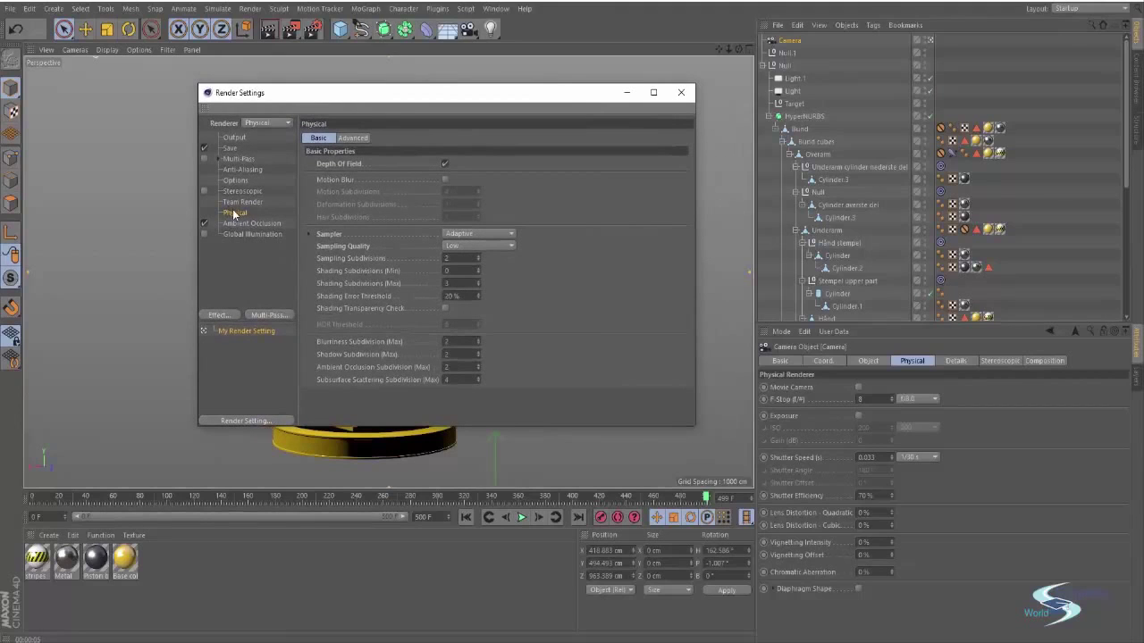
- Review the physical renderer's sampler and sampling quality options, keeping the Adaptive sampler and Low quality
{"action": "left_click", "coordinate": [463, 234]}
{"action": "left_click", "coordinate": [447, 240]}
{"action": "left_click", "coordinate": [444, 251]}
{"action": "left_click", "coordinate": [462, 258]}
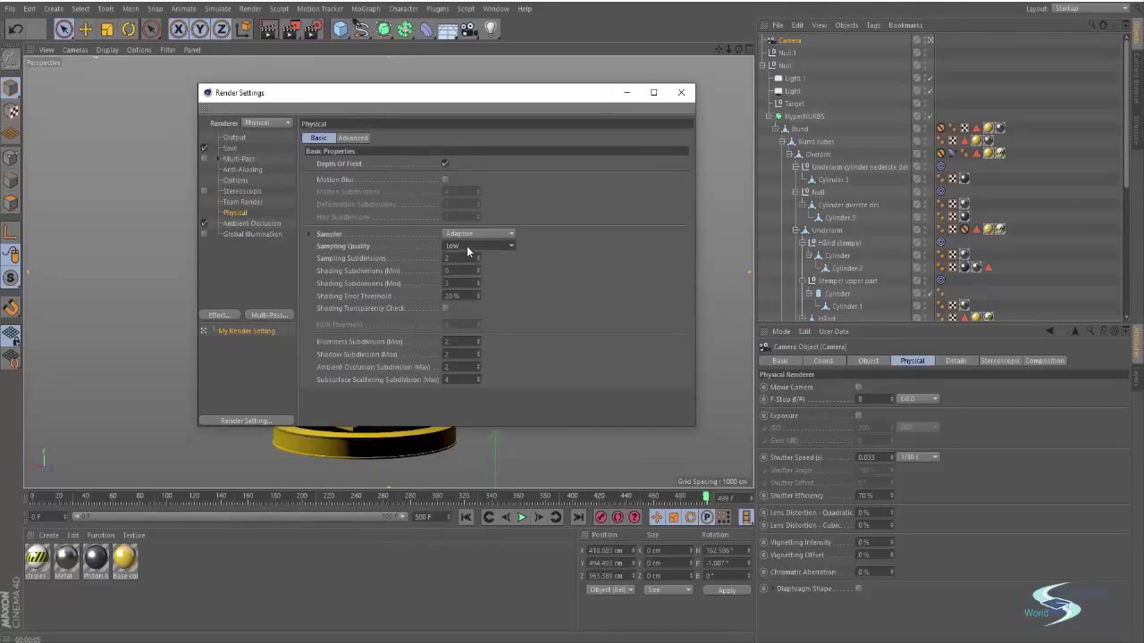
{"action": "left_click", "coordinate": [459, 247]}
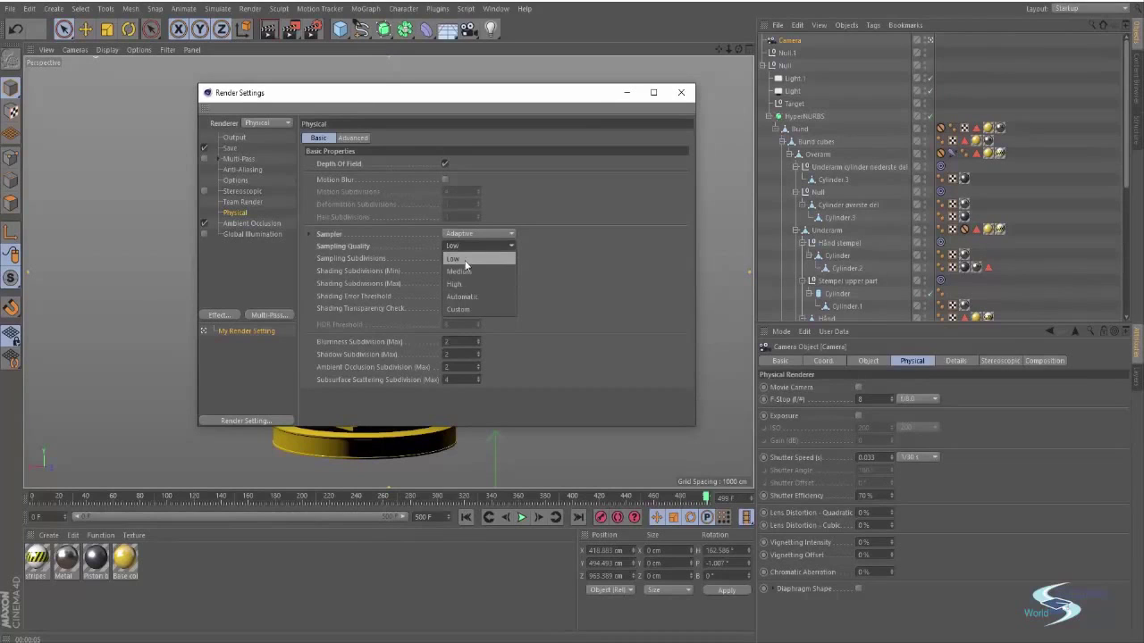
{"action": "left_click", "coordinate": [468, 259]}
{"action": "left_click", "coordinate": [507, 245]}
{"action": "left_click", "coordinate": [463, 259]}
{"action": "left_click", "coordinate": [505, 244]}
{"action": "left_click", "coordinate": [499, 245]}
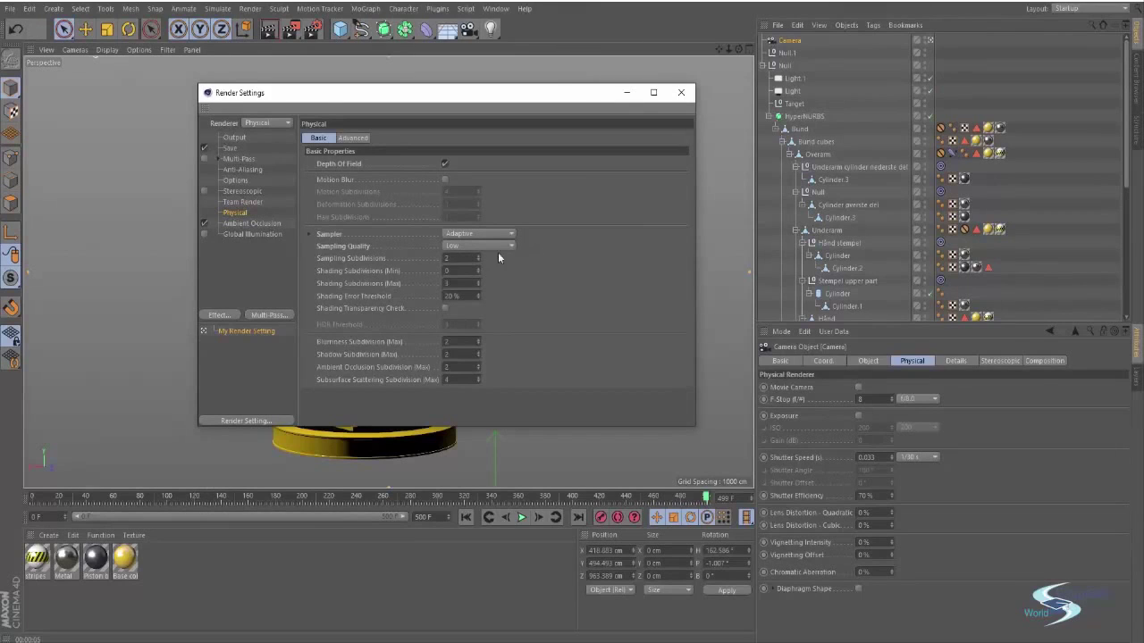
- Set the Ambient Occlusion contrast to 20 %
{"action": "left_click", "coordinate": [252, 225]}
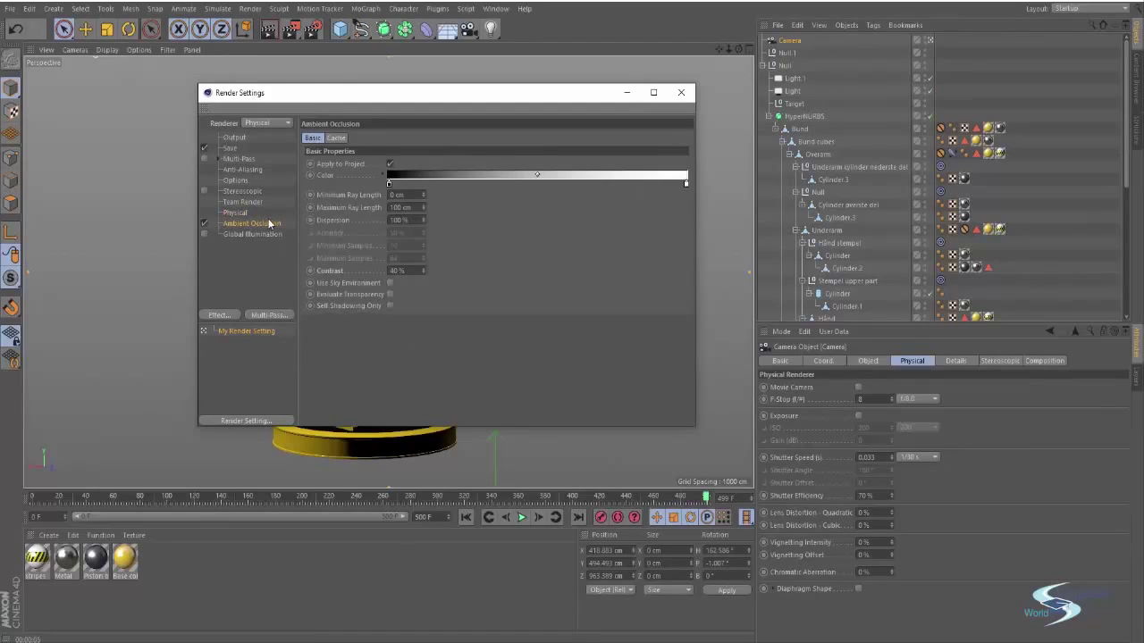
{"action": "left_click_drag", "start_coordinate": [415, 270], "coordinate": [349, 265]}
{"action": "type", "text": "20"}
{"action": "key", "text": "Return"}
- Remove the Ambient Occlusion effect from the render settings and add it again
{"action": "left_click", "coordinate": [219, 315]}
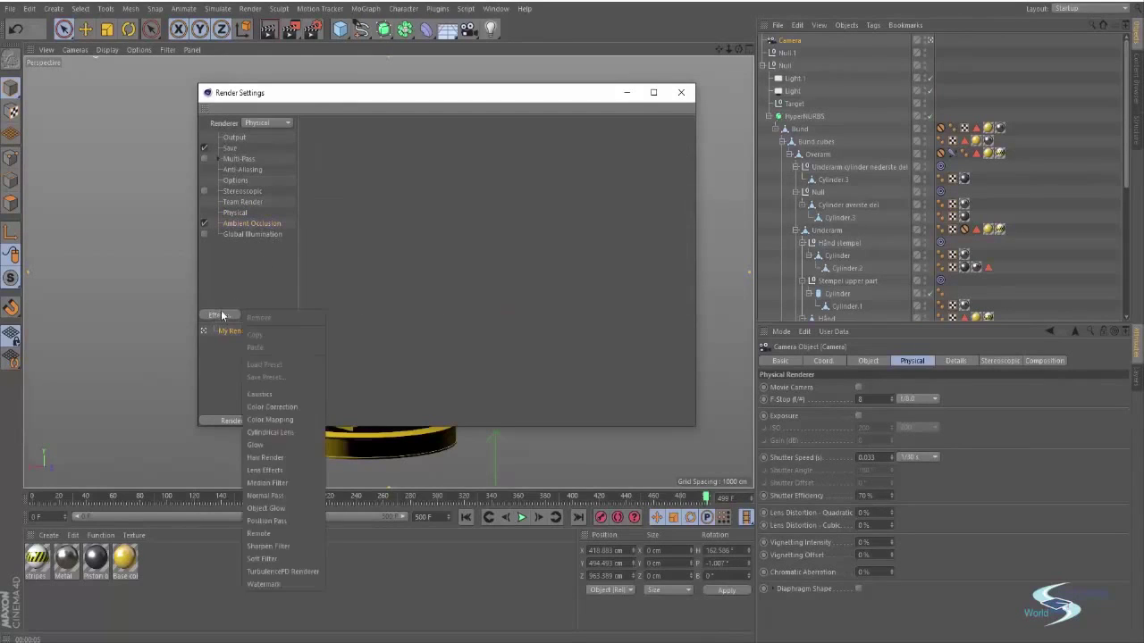
{"action": "left_click", "coordinate": [255, 342]}
{"action": "left_click", "coordinate": [248, 223]}
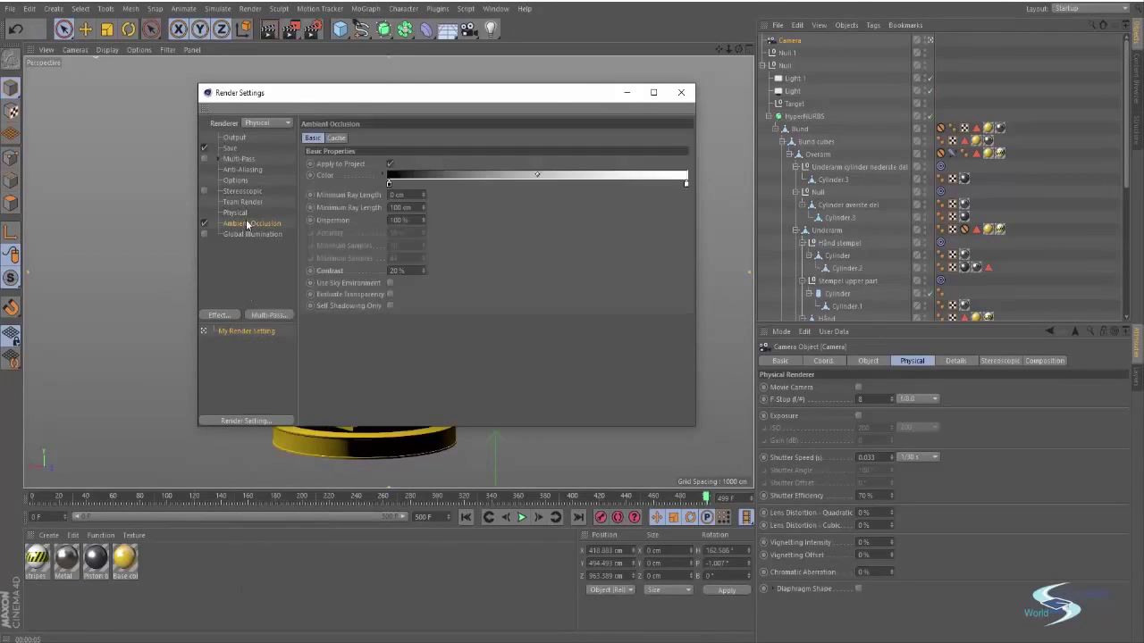
{"action": "key", "text": "Delete"}
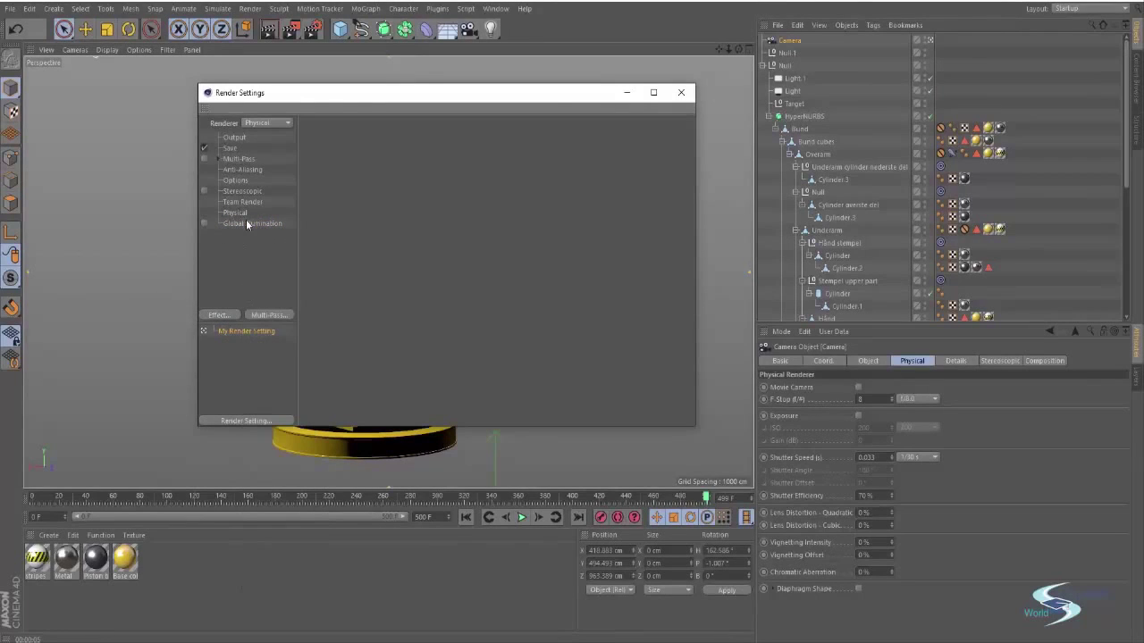
{"action": "left_click", "coordinate": [228, 314]}
{"action": "left_click", "coordinate": [261, 395]}
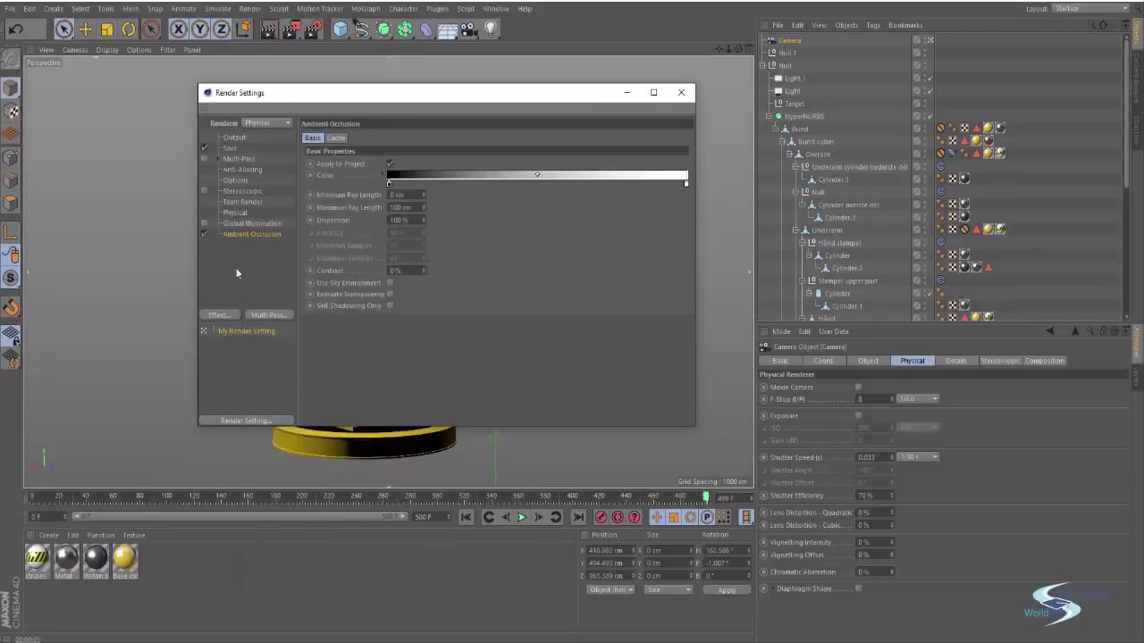
- Remove Global Illumination, set the Ambient Occlusion contrast to 20 % and close the render settings
{"action": "left_click", "coordinate": [239, 226]}
{"action": "key", "text": "Delete"}
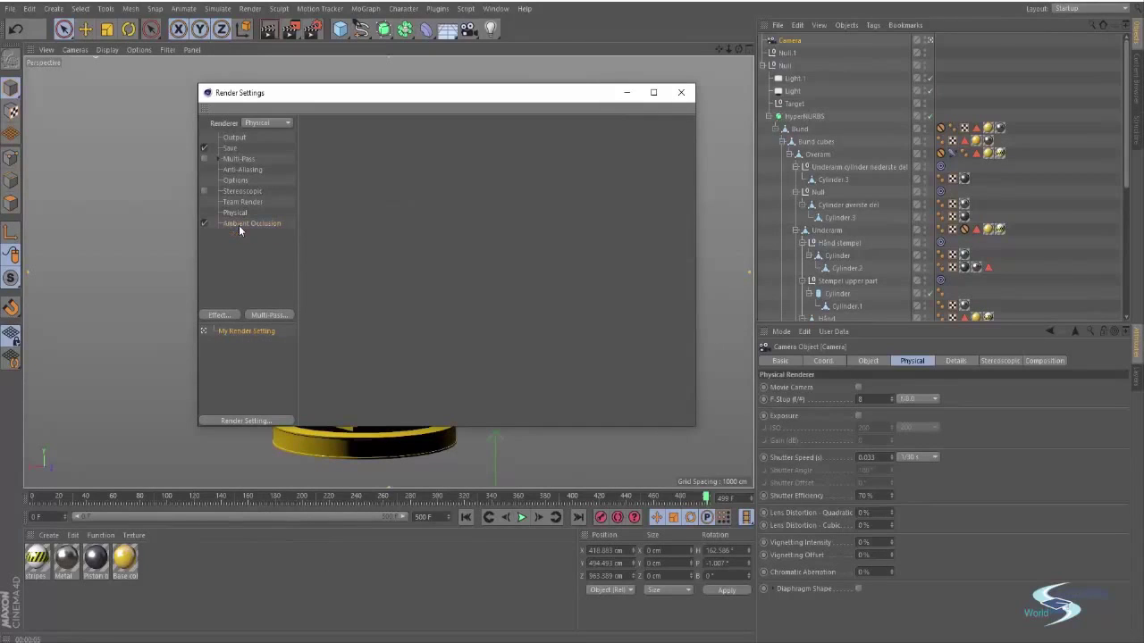
{"action": "left_click", "coordinate": [238, 225]}
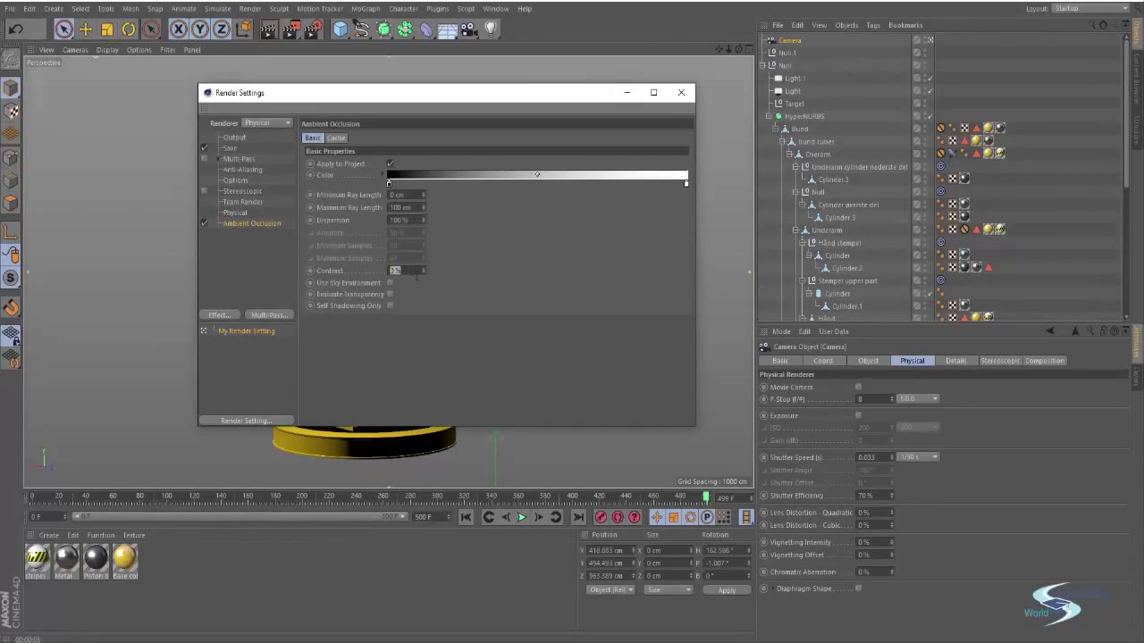
{"action": "type", "text": "0"}
{"action": "key", "text": "Return"}
{"action": "left_click", "coordinate": [395, 270]}
{"action": "left_click_drag", "start_coordinate": [444, 98], "coordinate": [439, 104]}
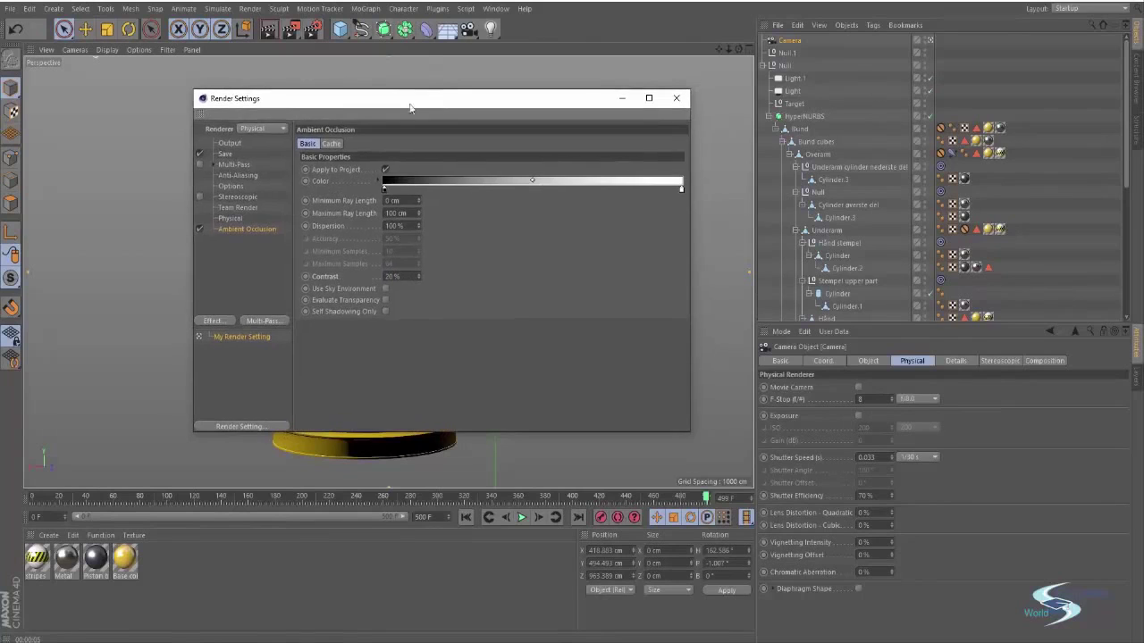
{"action": "left_click", "coordinate": [674, 98]}
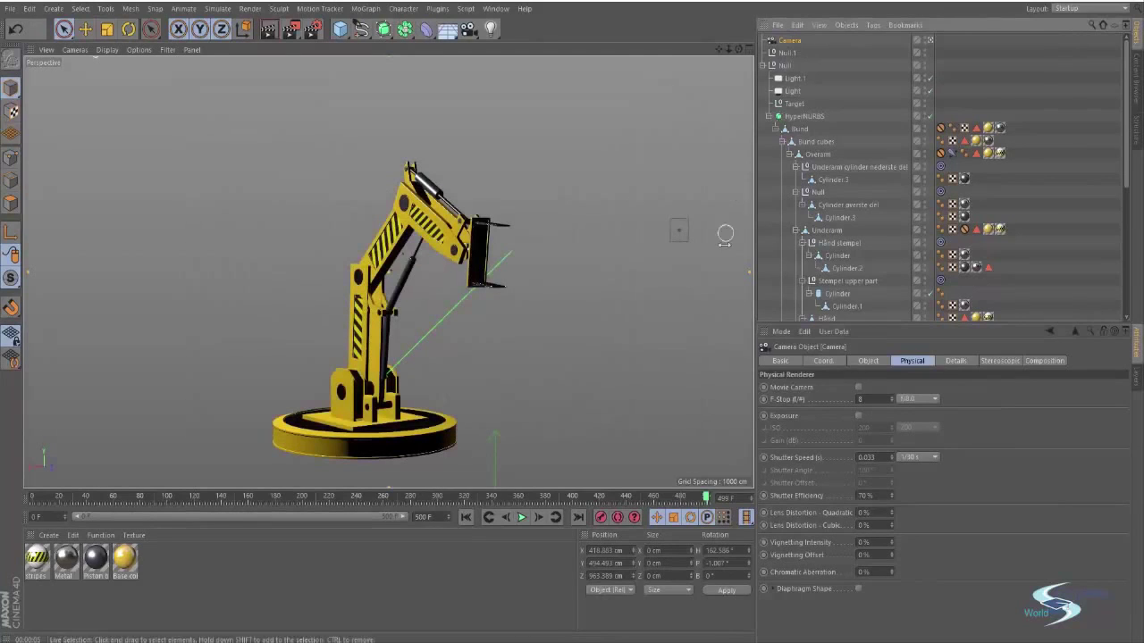
- Set the camera's F-Stop to f/4.0 and leave its exposure option off
{"action": "left_click", "coordinate": [916, 400]}
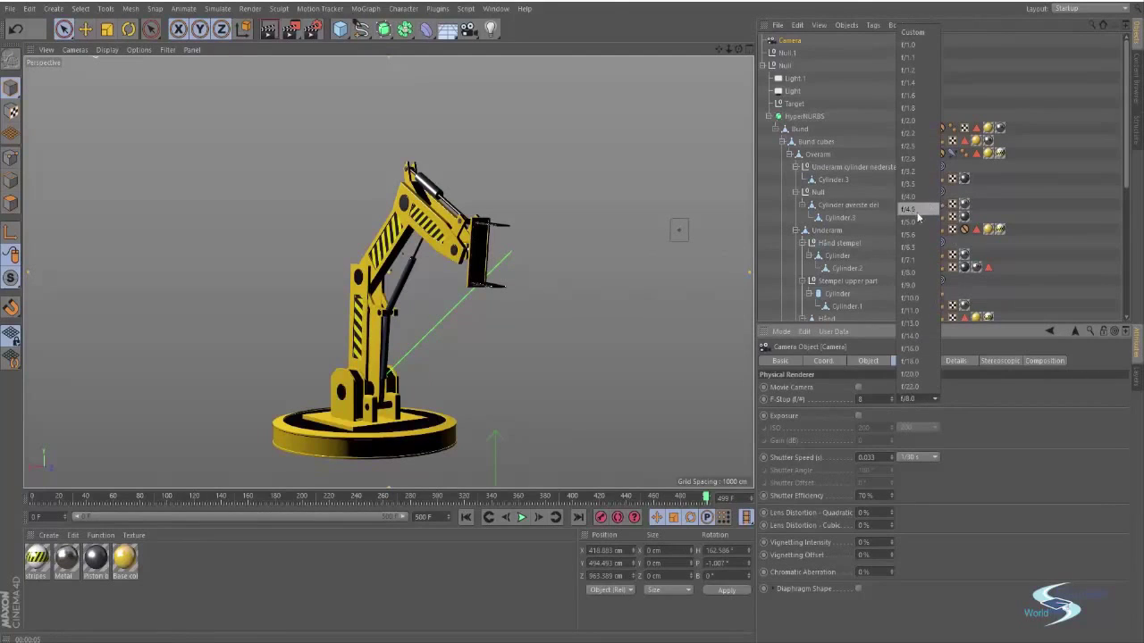
{"action": "left_click", "coordinate": [925, 197]}
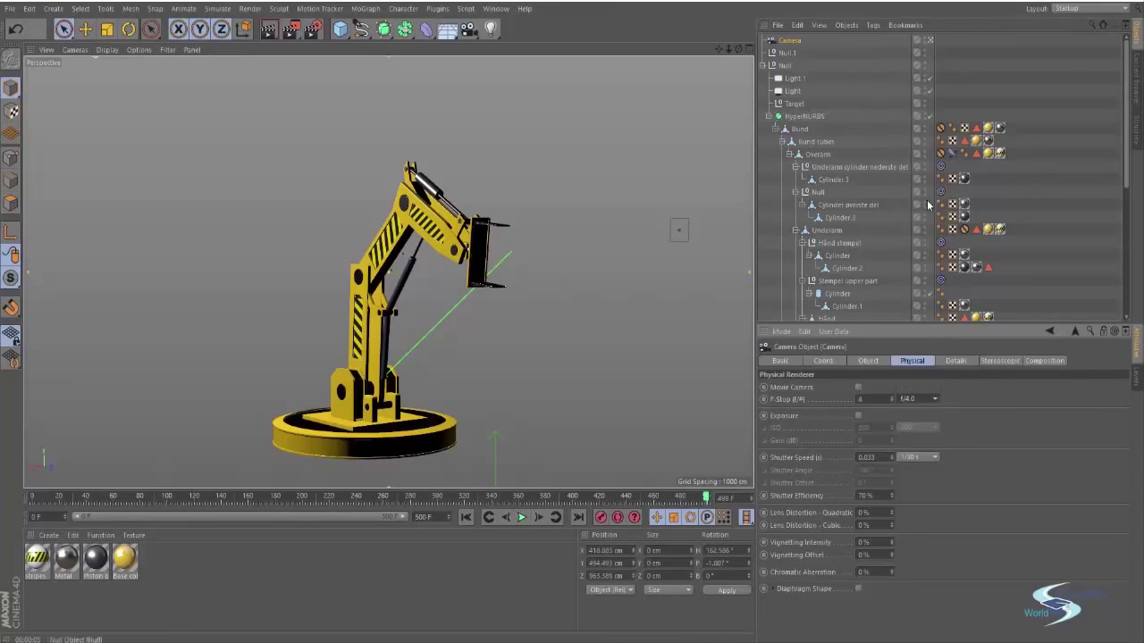
{"action": "left_click", "coordinate": [858, 416]}
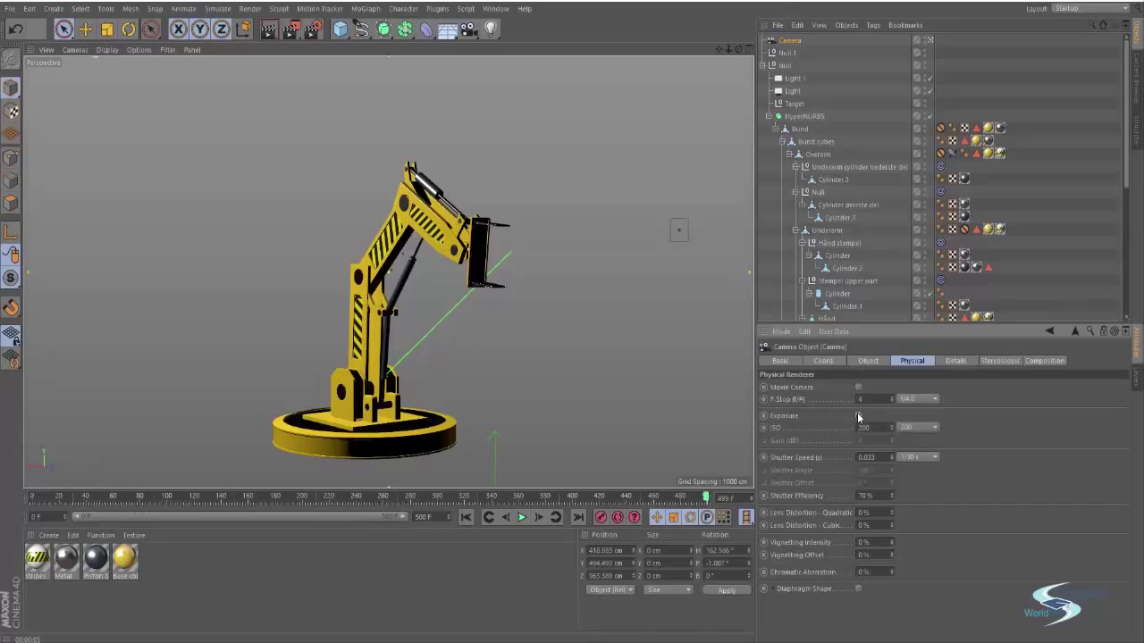
{"action": "left_click", "coordinate": [858, 416]}
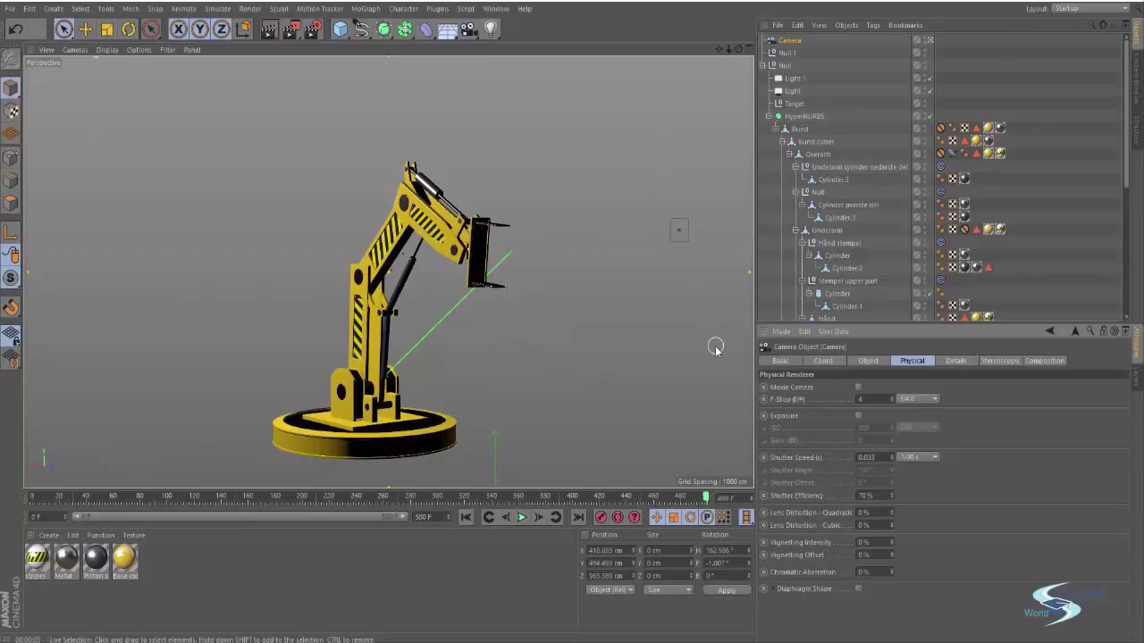
- Look through the camera's details, stereoscopic and composition settings, and return to its object properties
{"action": "left_click", "coordinate": [955, 361]}
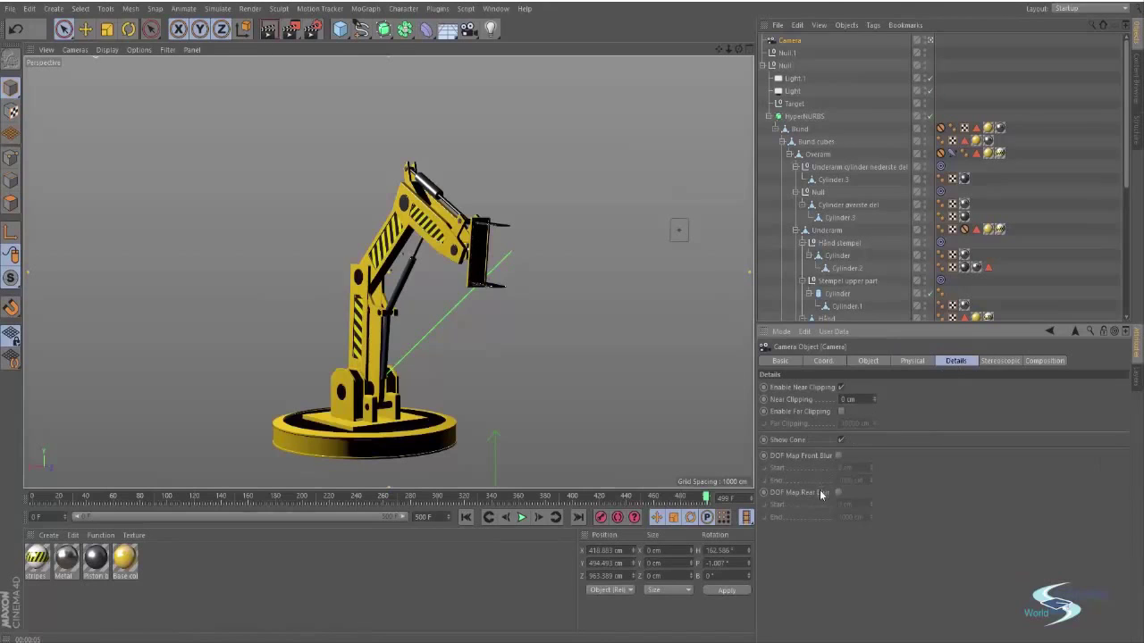
{"action": "left_click", "coordinate": [1002, 361]}
{"action": "left_click", "coordinate": [1041, 361]}
{"action": "left_click", "coordinate": [871, 361]}
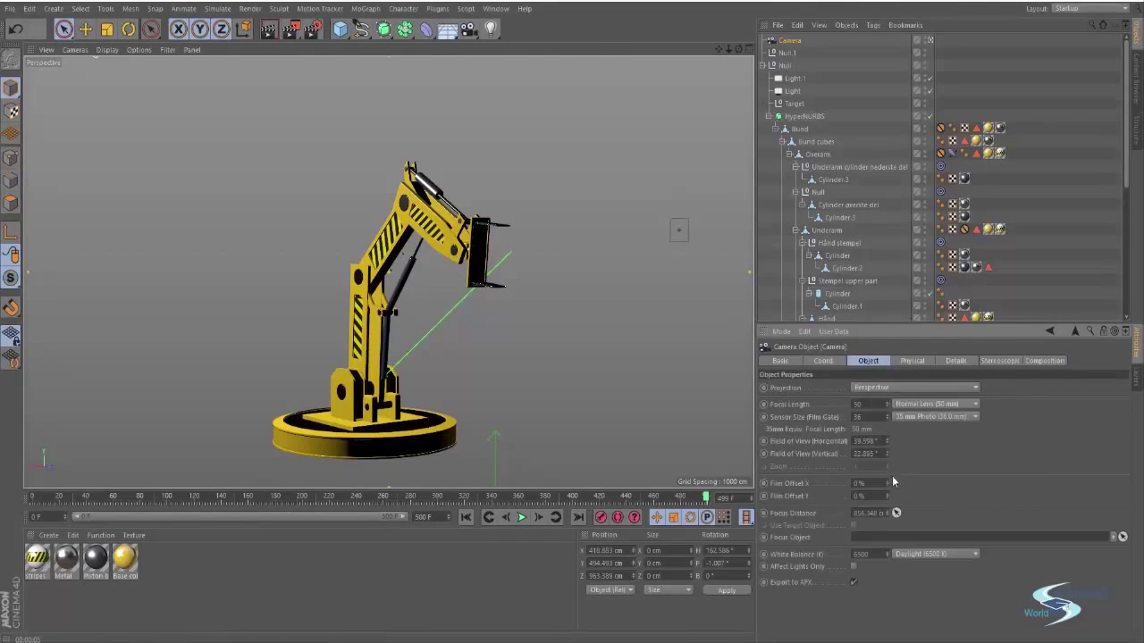
- Leave the camera's view and shift Null.1 slightly beside the arm's fork
{"action": "middle_click_drag", "start_coordinate": [371, 302], "coordinate": [354, 279], "text": "alt"}
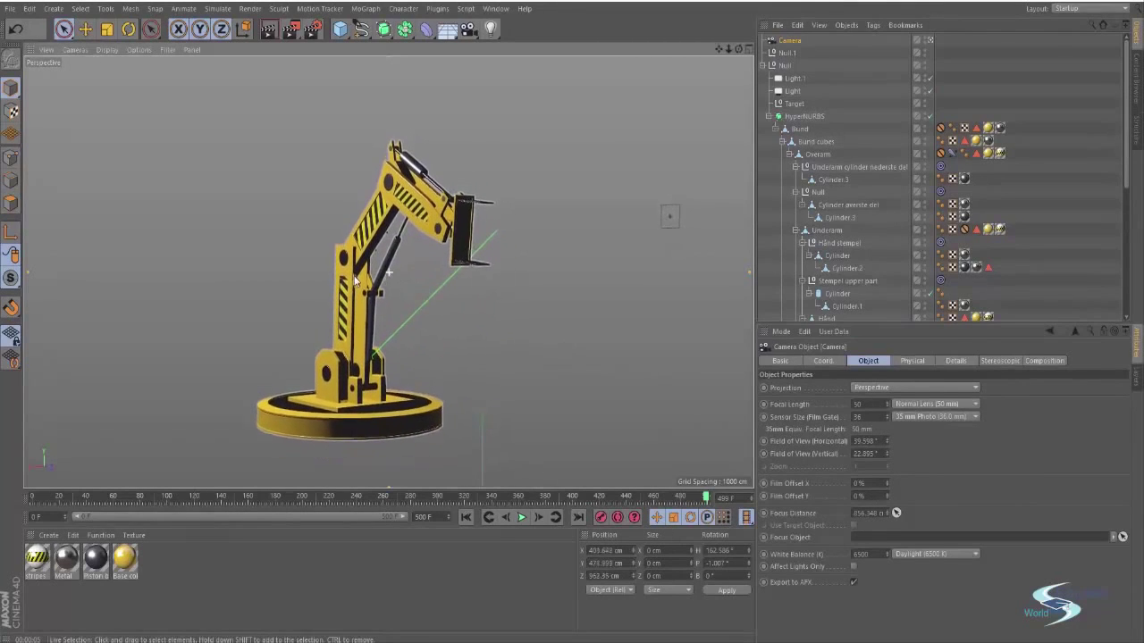
{"action": "left_click_drag", "start_coordinate": [427, 232], "coordinate": [428, 254], "text": "alt"}
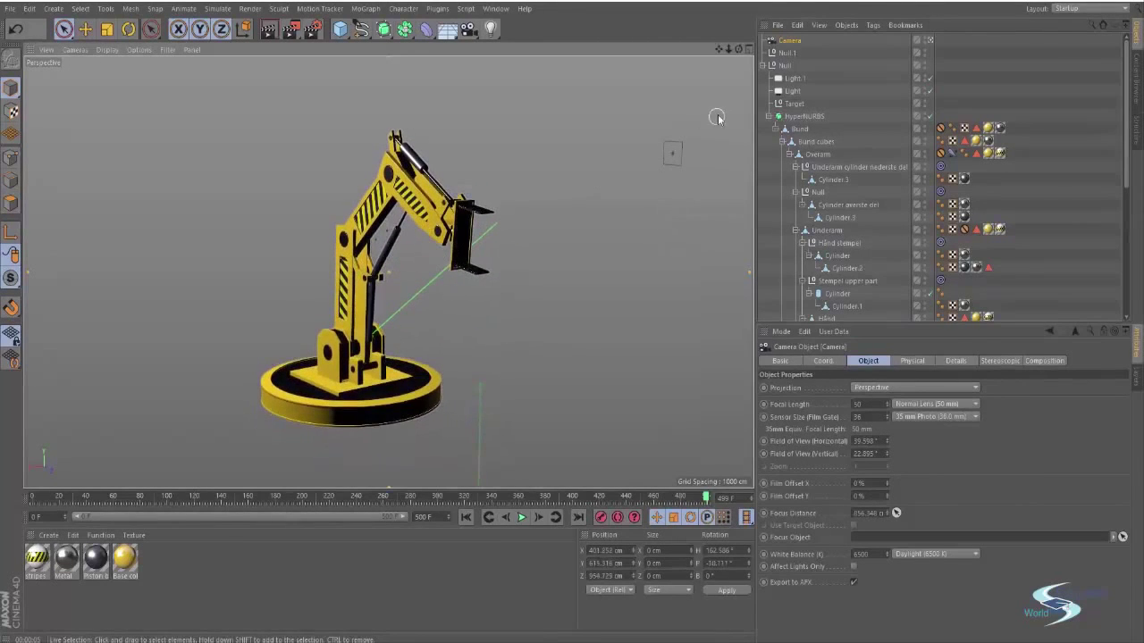
{"action": "left_click", "coordinate": [789, 53]}
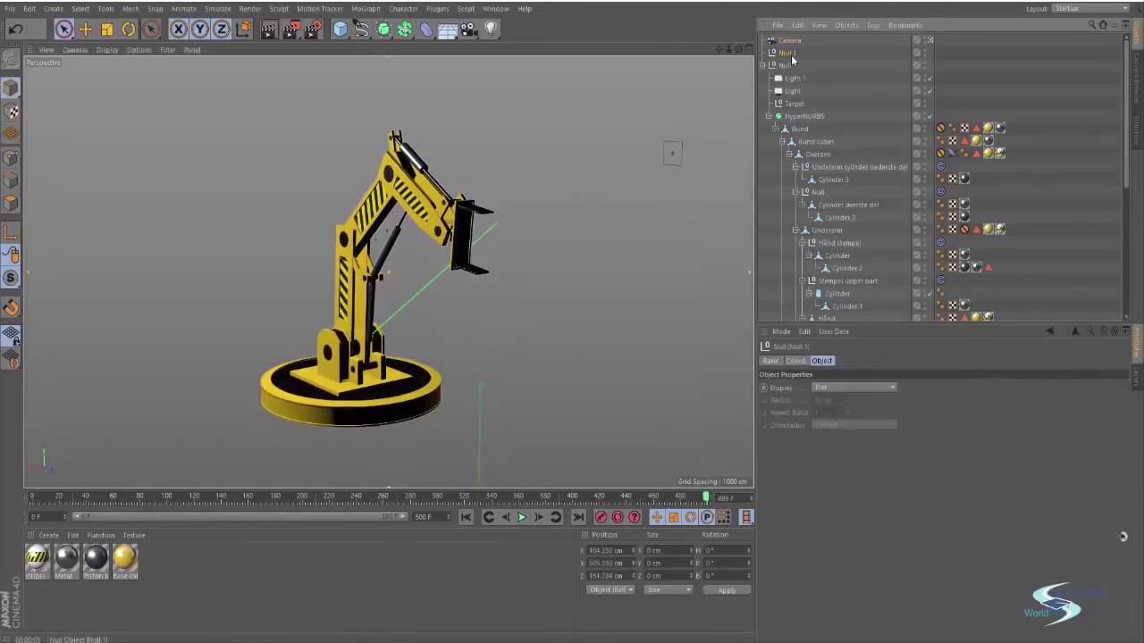
{"action": "left_click", "coordinate": [930, 42]}
{"action": "right_click_drag", "start_coordinate": [345, 244], "coordinate": [505, 197], "text": "alt"}
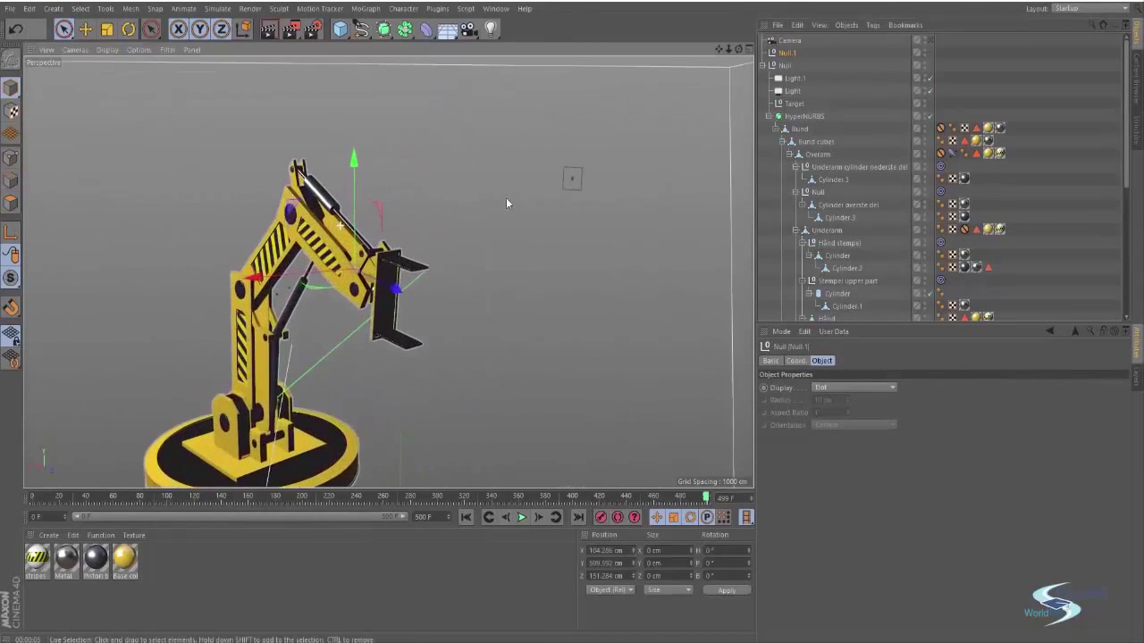
{"action": "left_click_drag", "start_coordinate": [347, 234], "coordinate": [380, 301], "text": "alt"}
{"action": "left_click_drag", "start_coordinate": [401, 346], "coordinate": [409, 356]}
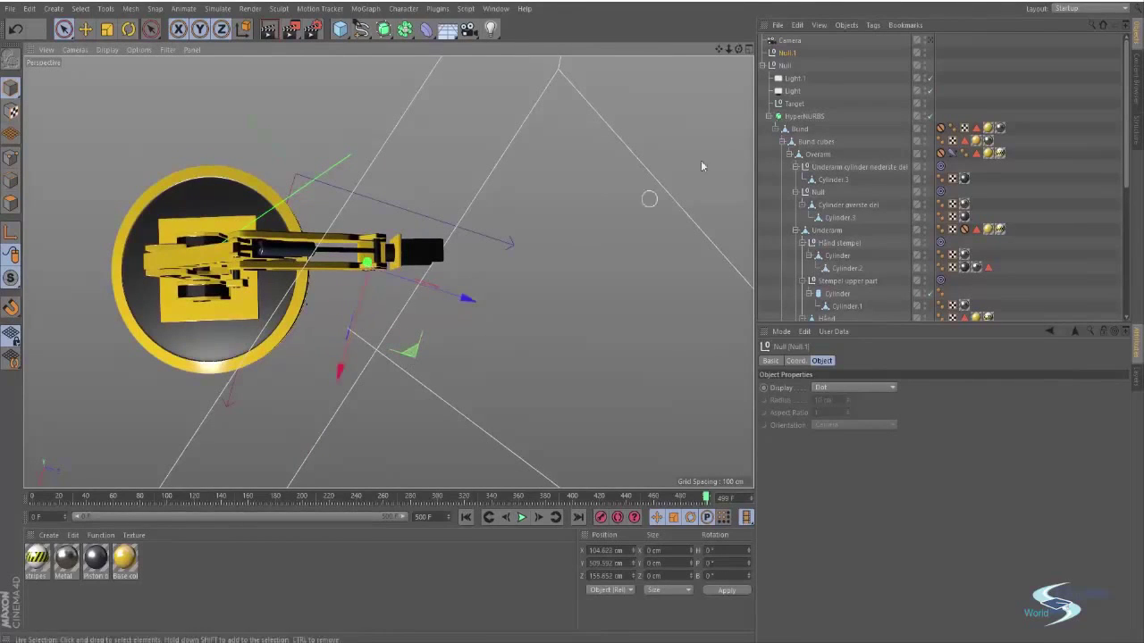
- Return to the camera's view and reframe it closer to the arm, facing the fork from slightly above
{"action": "left_click", "coordinate": [929, 39]}
{"action": "left_click", "coordinate": [928, 39]}
{"action": "scroll", "coordinate": [480, 187], "scroll_direction": "up", "scroll_amount": 5}
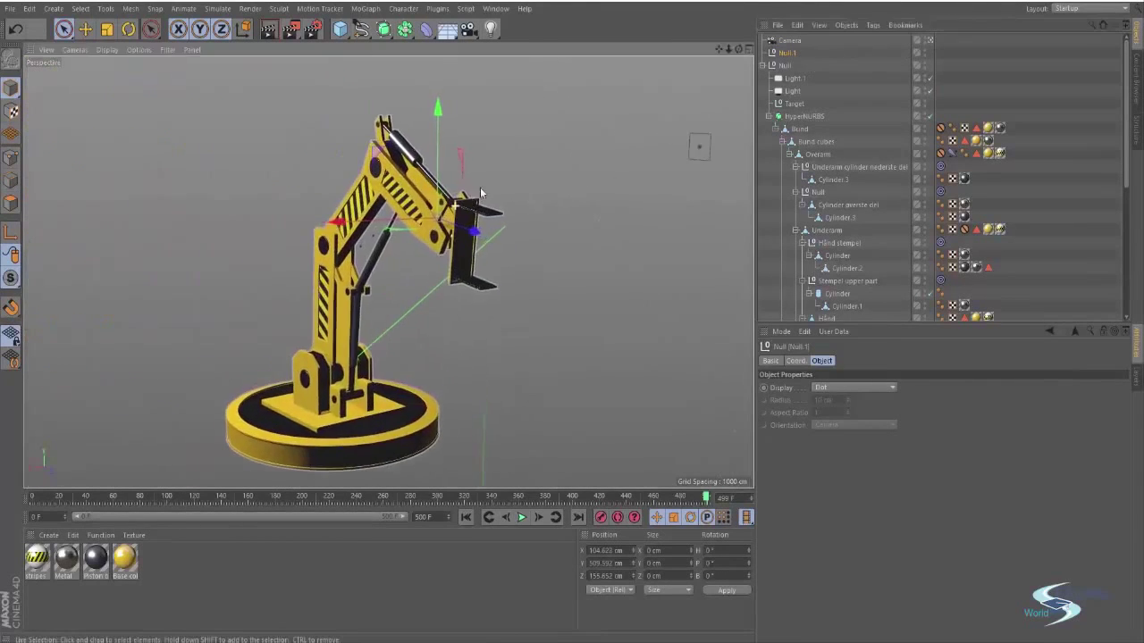
{"action": "left_click_drag", "start_coordinate": [519, 175], "coordinate": [453, 260], "text": "alt"}
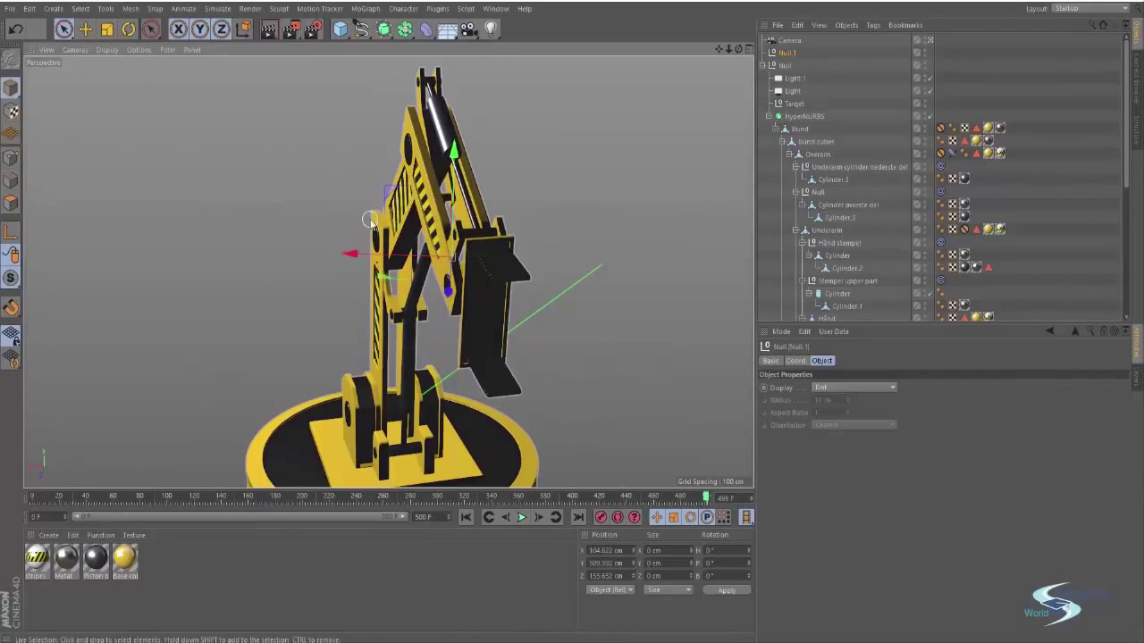
- Render a region over the arm and check the camera's F-Stop and the Physical renderer's Depth Of Field setting
{"action": "left_click_drag", "start_coordinate": [312, 28], "coordinate": [342, 54]}
{"action": "left_click_drag", "start_coordinate": [285, 162], "coordinate": [548, 335]}
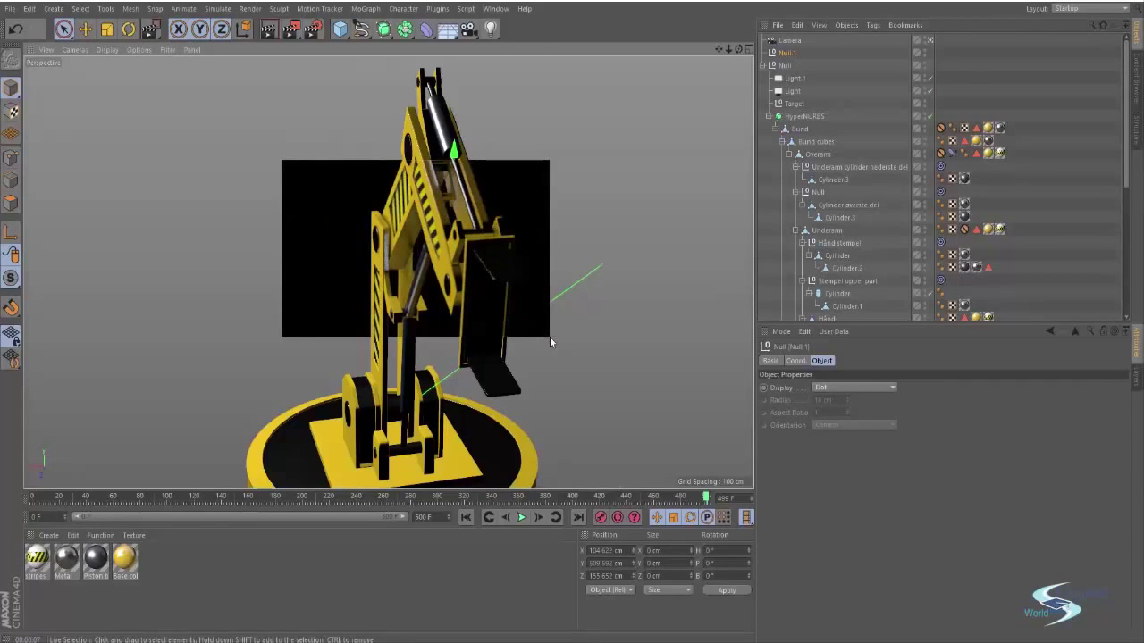
{"action": "left_click", "coordinate": [789, 42]}
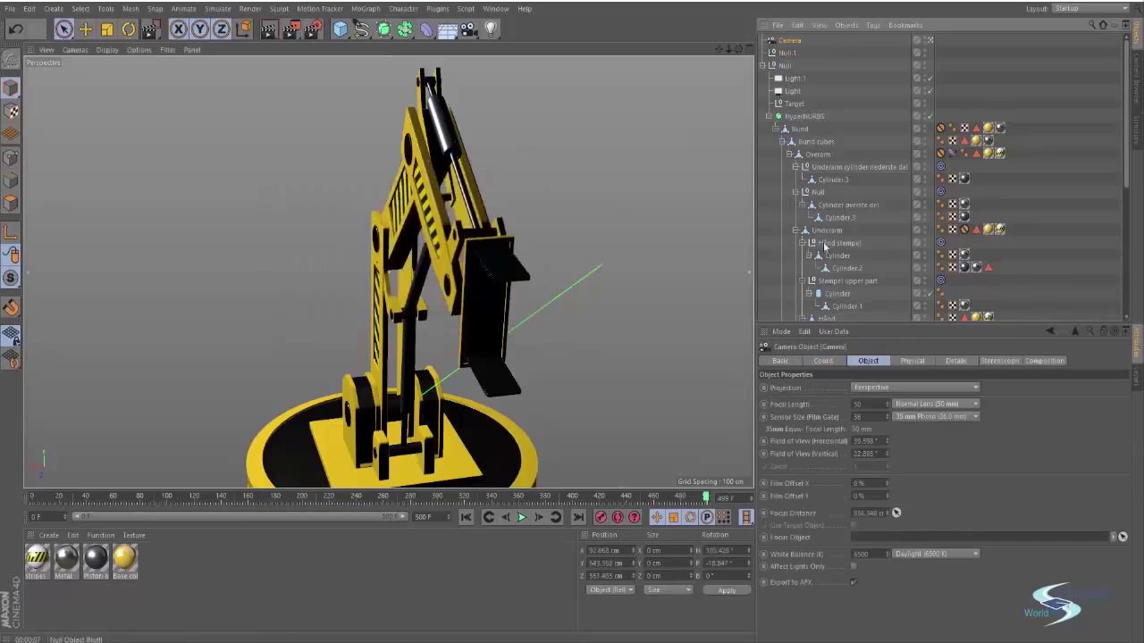
{"action": "left_click", "coordinate": [912, 362]}
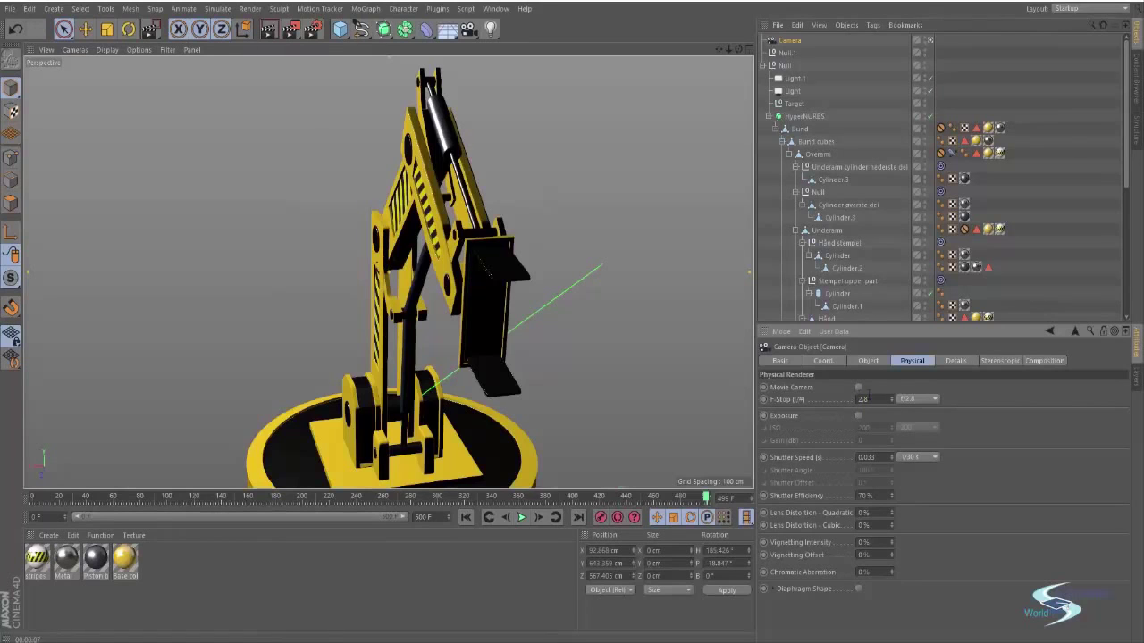
{"action": "left_click", "coordinate": [312, 29]}
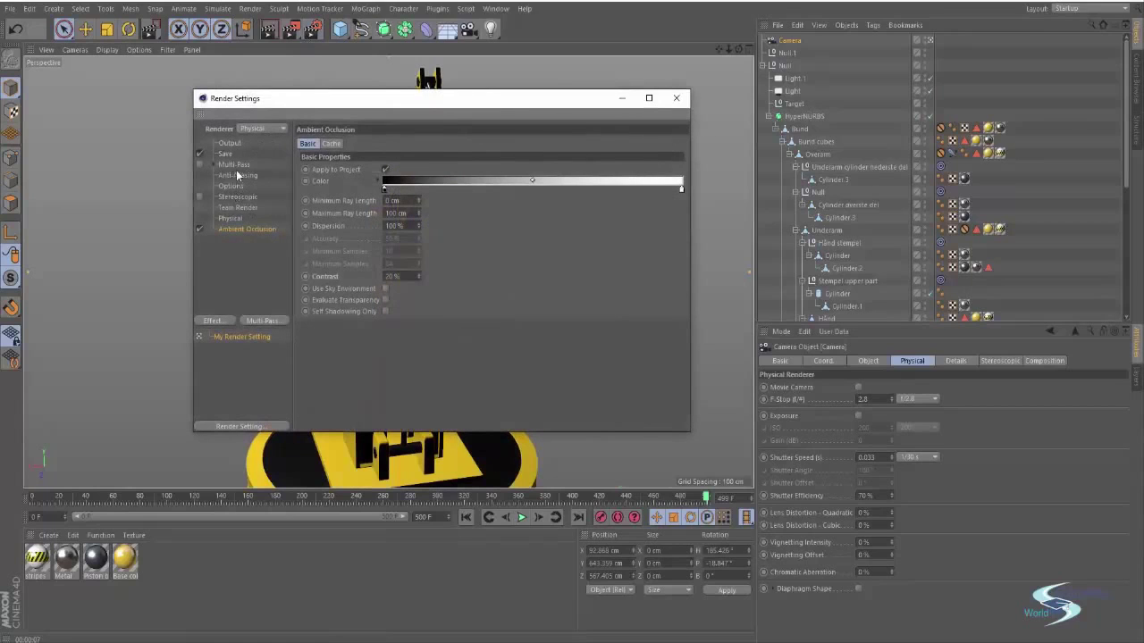
{"action": "left_click", "coordinate": [229, 219]}
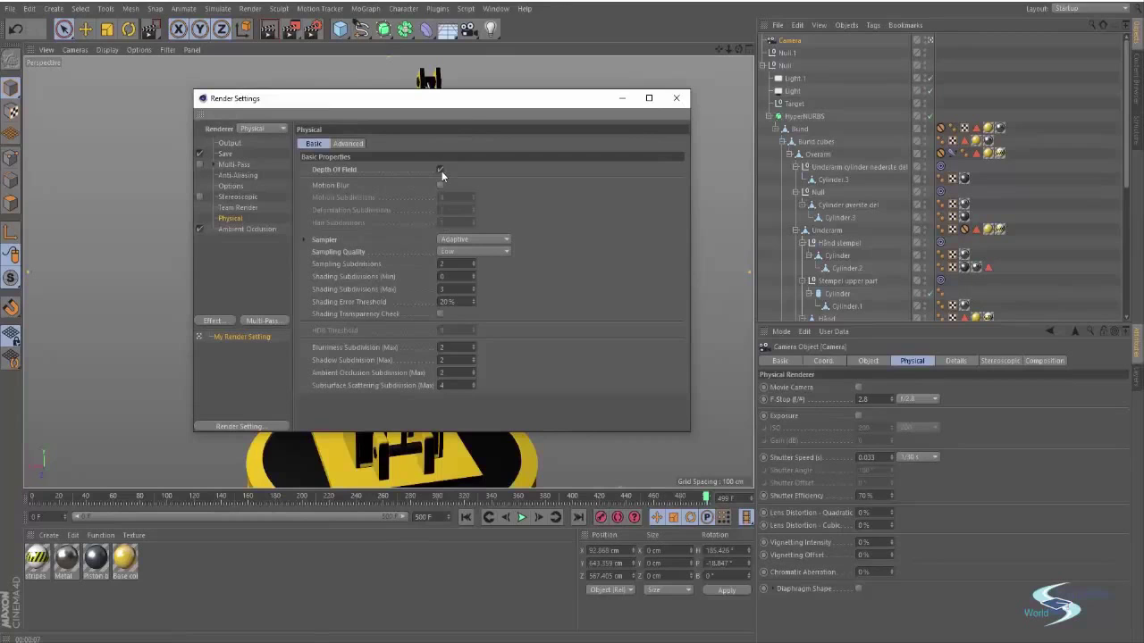
{"action": "left_click", "coordinate": [677, 98]}
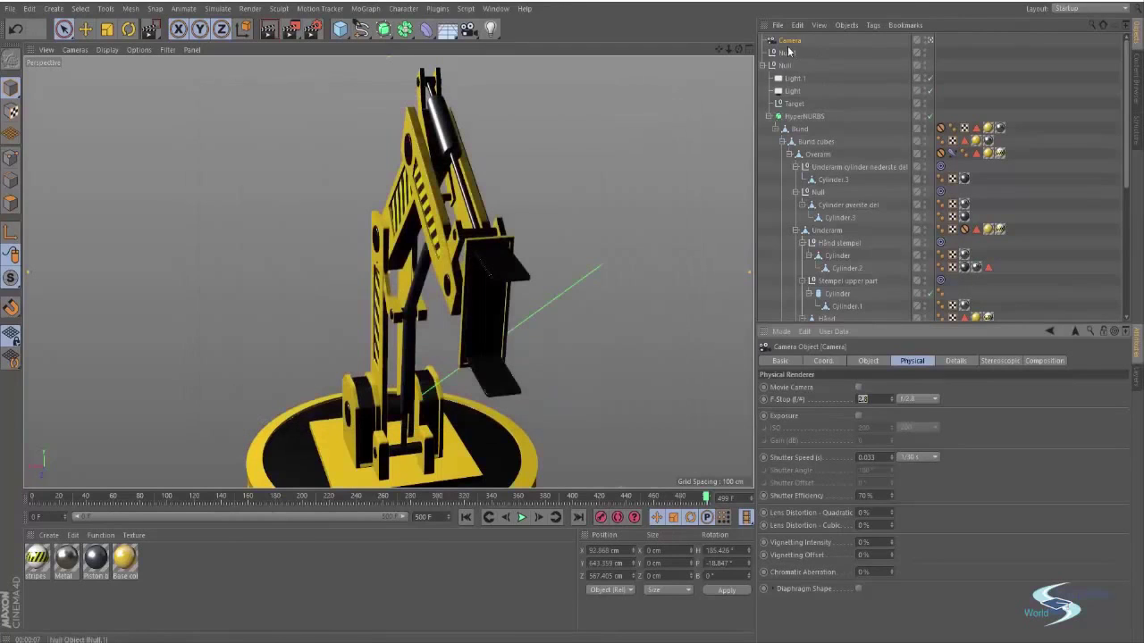
- Assign Null.1 as the camera's Focus Object
{"action": "left_click", "coordinate": [872, 363]}
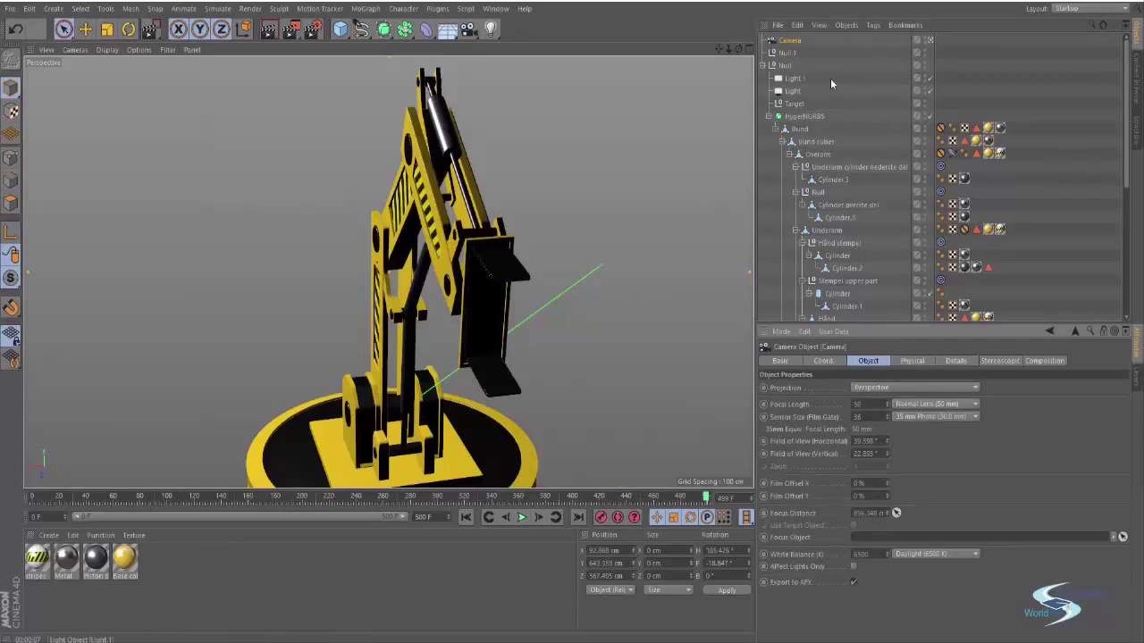
{"action": "left_click", "coordinate": [787, 54]}
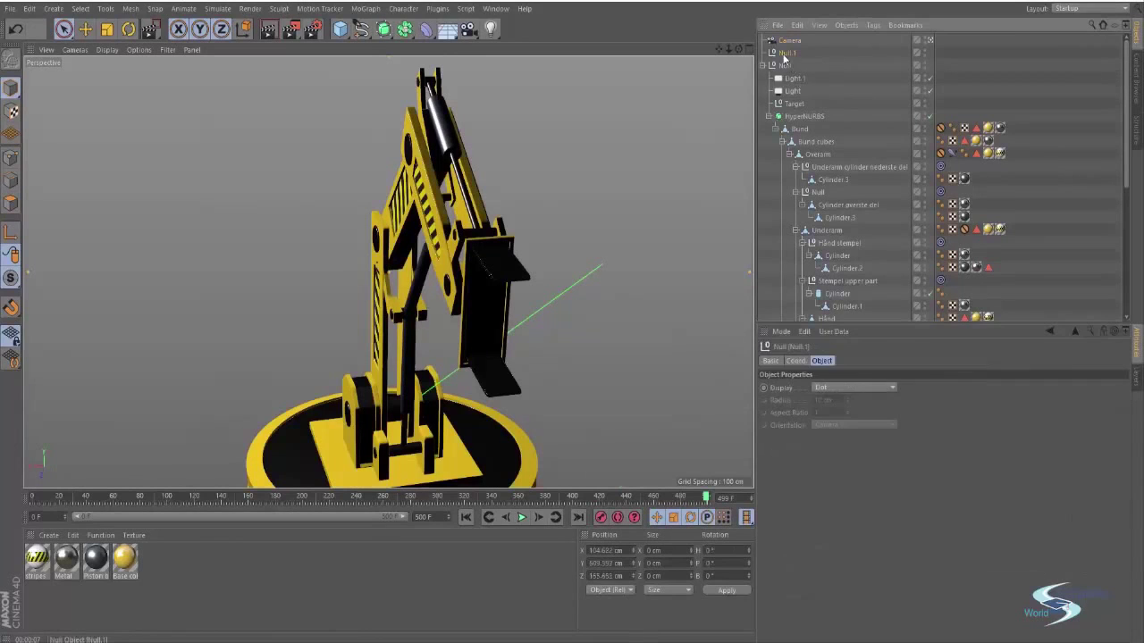
{"action": "left_click", "coordinate": [790, 41]}
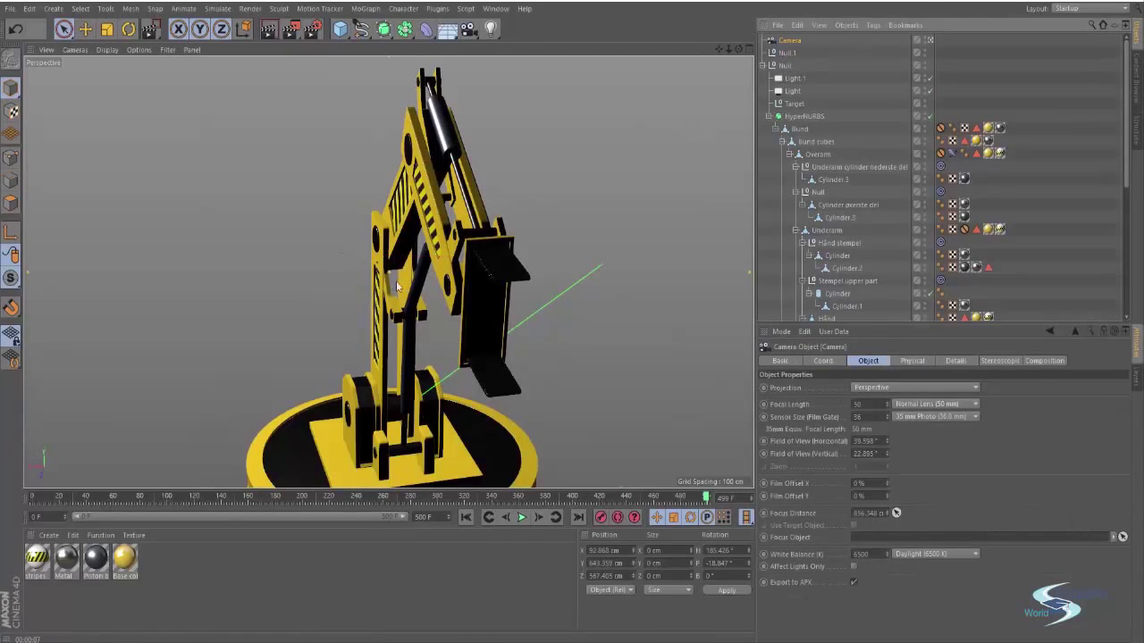
{"action": "key", "text": "ctrl+z"}
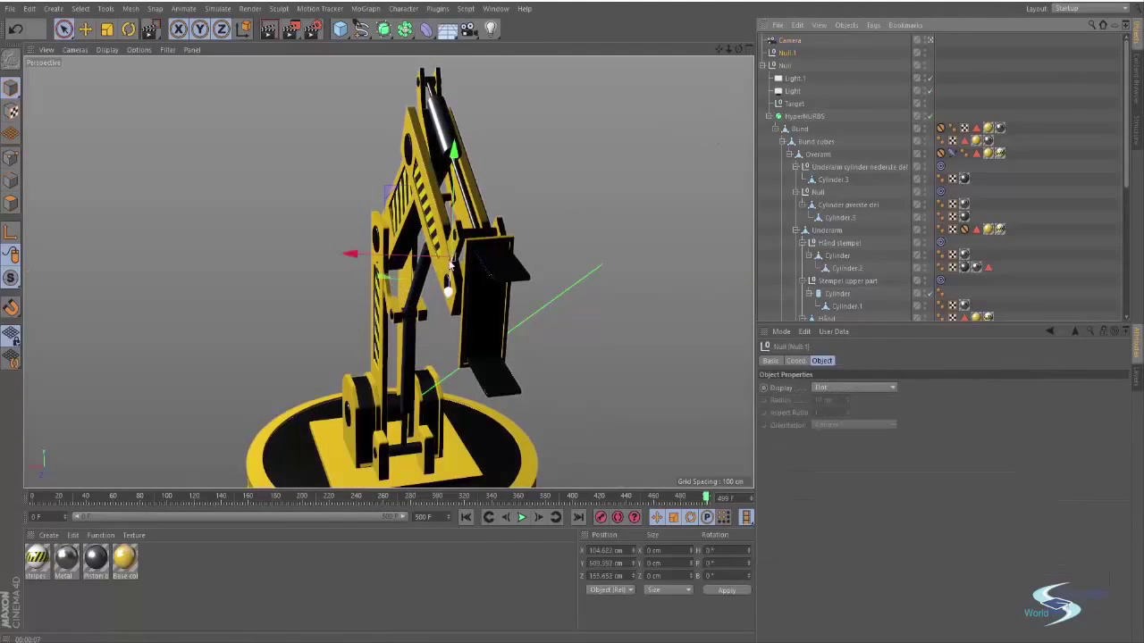
{"action": "key", "text": "ctrl+y"}
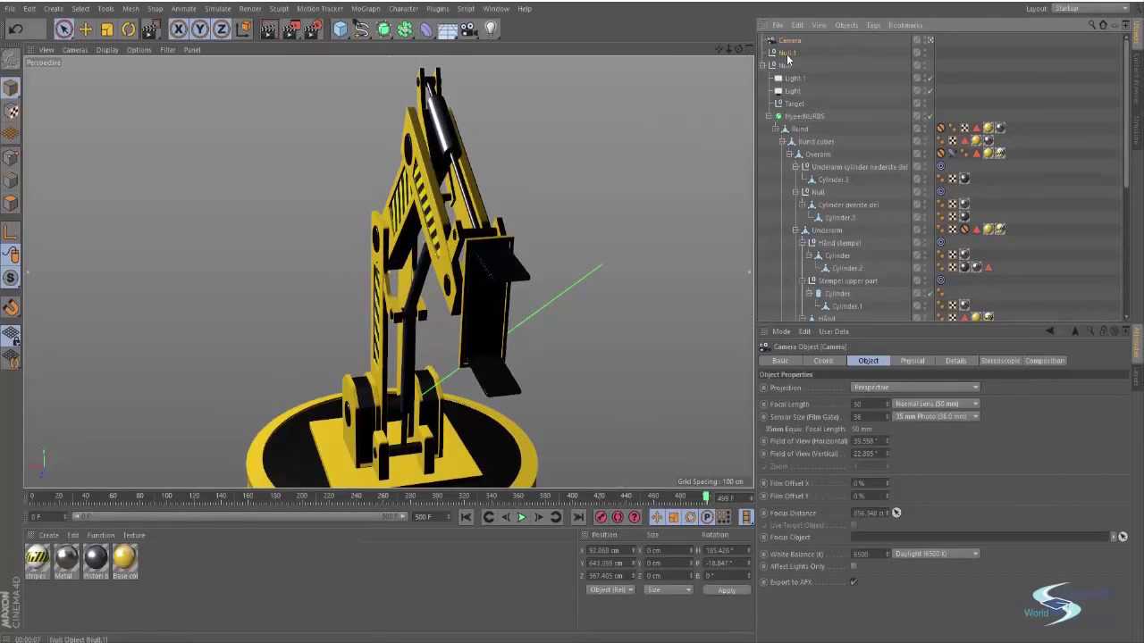
{"action": "left_click_drag", "start_coordinate": [787, 59], "coordinate": [867, 543]}
- Lower the camera's viewing angle slightly and test-render a region around the arm's joints and the fork
{"action": "left_click_drag", "start_coordinate": [493, 297], "coordinate": [487, 268], "text": "alt"}
{"action": "left_click", "coordinate": [147, 25]}
{"action": "mouse_move", "coordinate": [301, 166]}
{"action": "left_mouse_down"}
{"action": "mouse_move", "coordinate": [558, 335]}
{"action": "mouse_move", "coordinate": [552, 325]}
{"action": "left_mouse_up"}
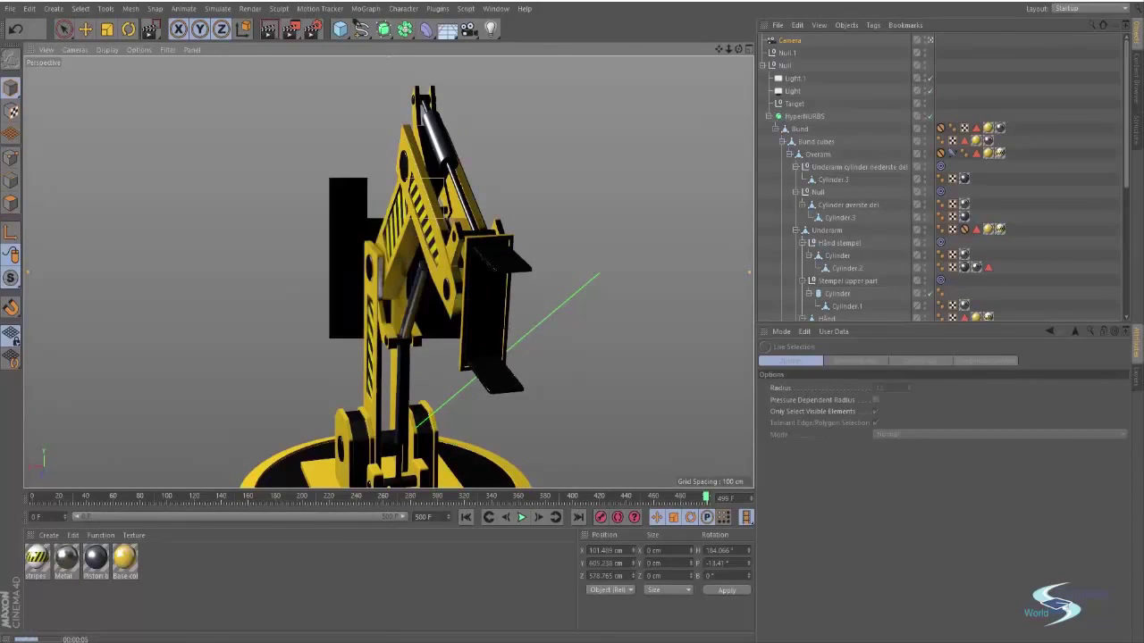
- Move the camera in close to the fork and test-render a large region covering the fork and the arm behind it
{"action": "right_click_drag", "start_coordinate": [452, 305], "coordinate": [567, 300], "text": "alt"}
{"action": "middle_click_drag", "start_coordinate": [463, 206], "coordinate": [468, 292], "text": "alt"}
{"action": "left_click_drag", "start_coordinate": [469, 292], "coordinate": [447, 276], "text": "alt"}
{"action": "left_click_drag", "start_coordinate": [212, 127], "coordinate": [677, 437]}
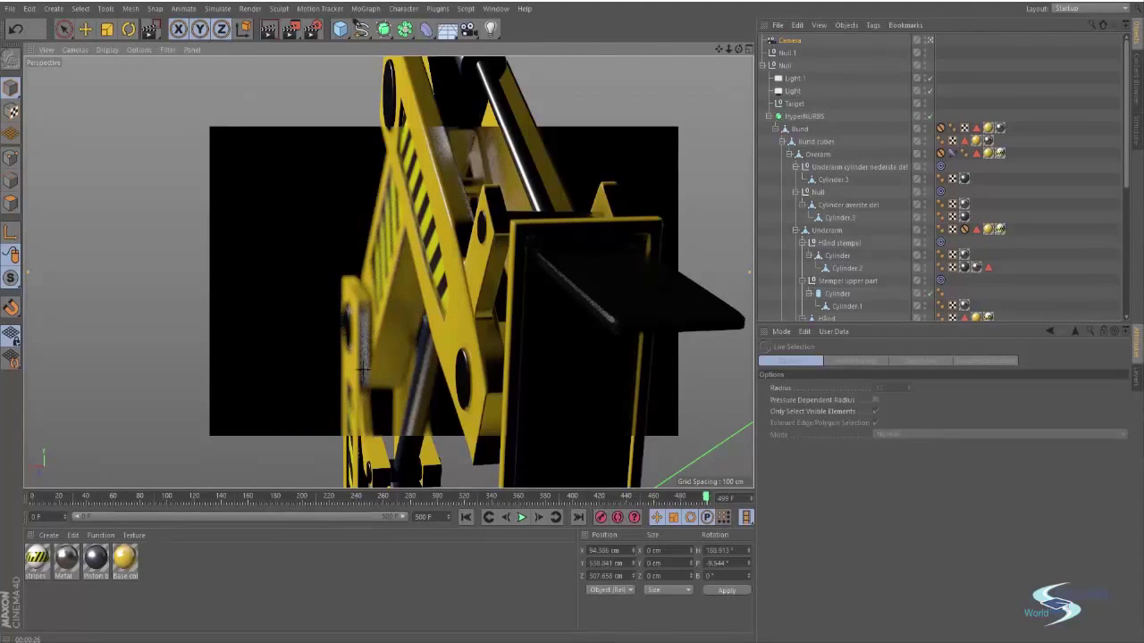
- Set the Physical renderer's sampling quality to High and test-render a small region over the arm's rear joint
{"action": "left_click", "coordinate": [312, 30]}
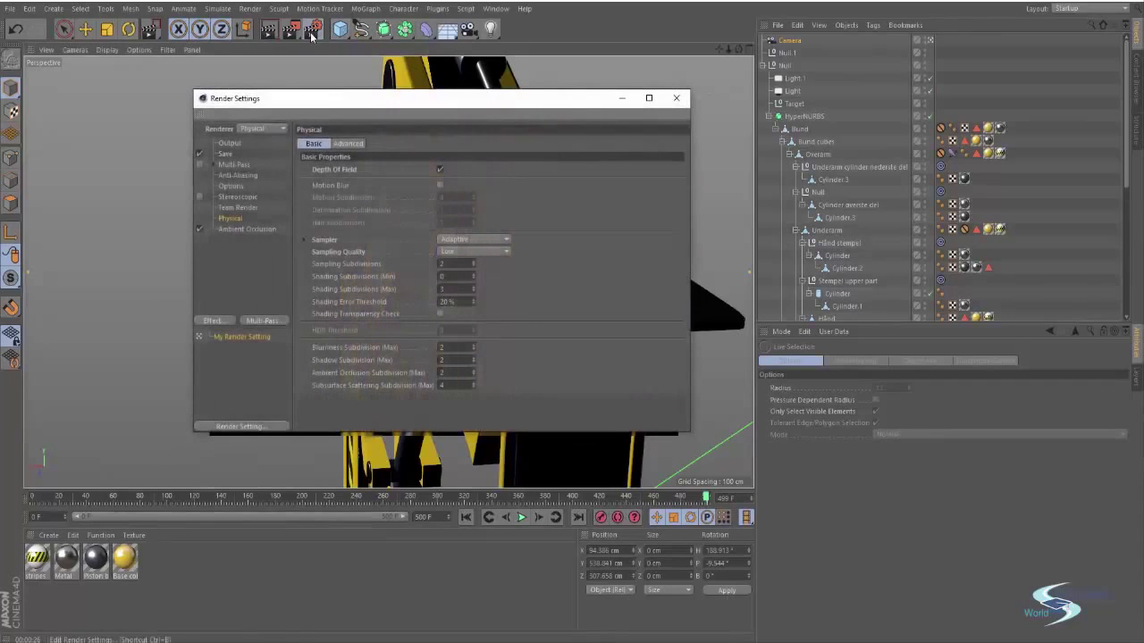
{"action": "left_click_drag", "start_coordinate": [345, 106], "coordinate": [372, 92]}
{"action": "left_click", "coordinate": [485, 239]}
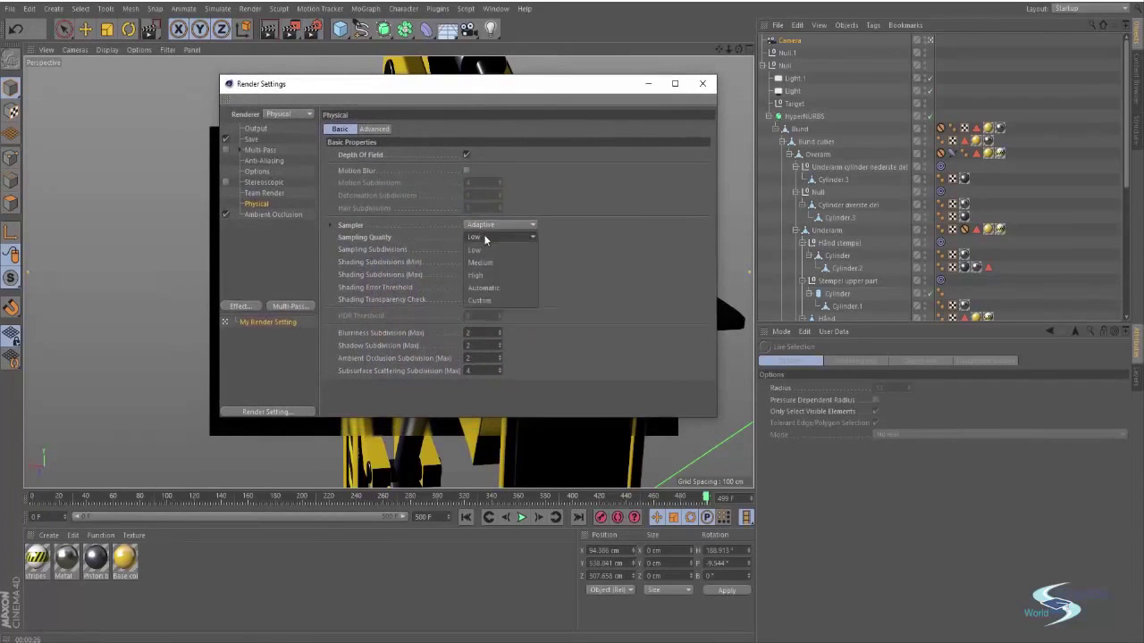
{"action": "left_click", "coordinate": [476, 275]}
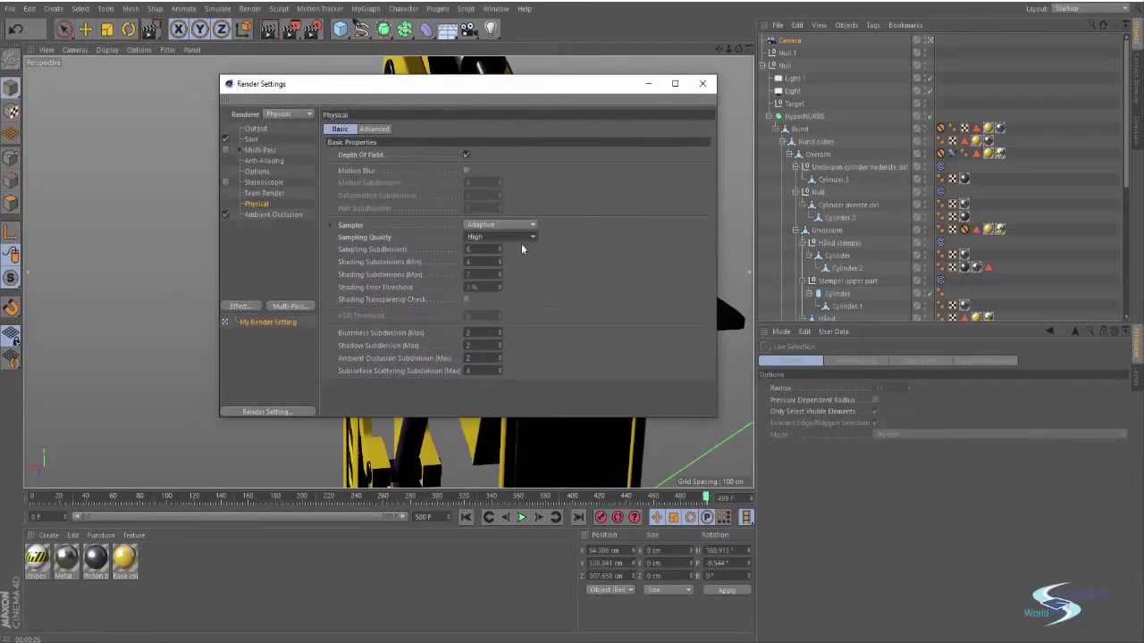
{"action": "left_click", "coordinate": [702, 83]}
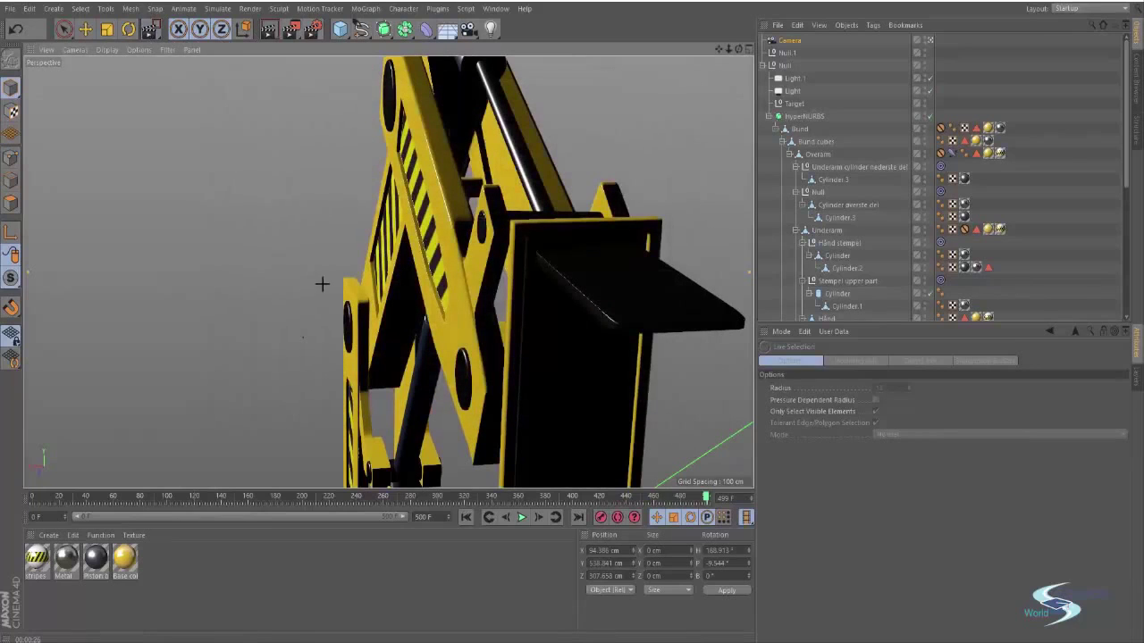
{"action": "left_click_drag", "start_coordinate": [327, 273], "coordinate": [404, 391]}
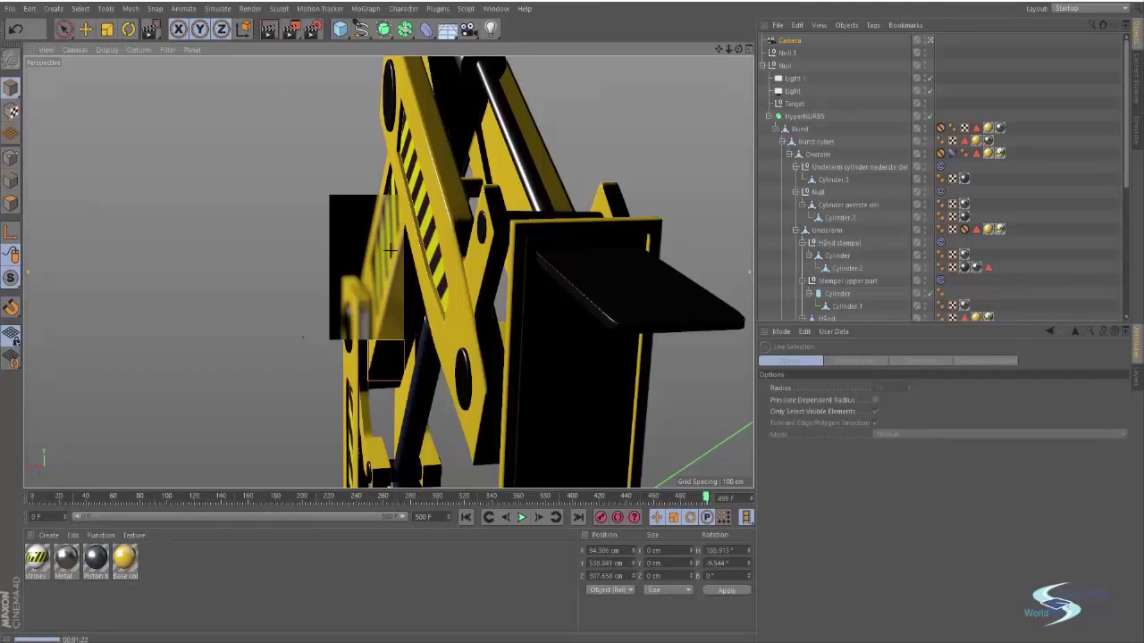
- Return the Physical renderer's sampling quality to Low and switch its sampler to Progressive
{"action": "left_click", "coordinate": [312, 29]}
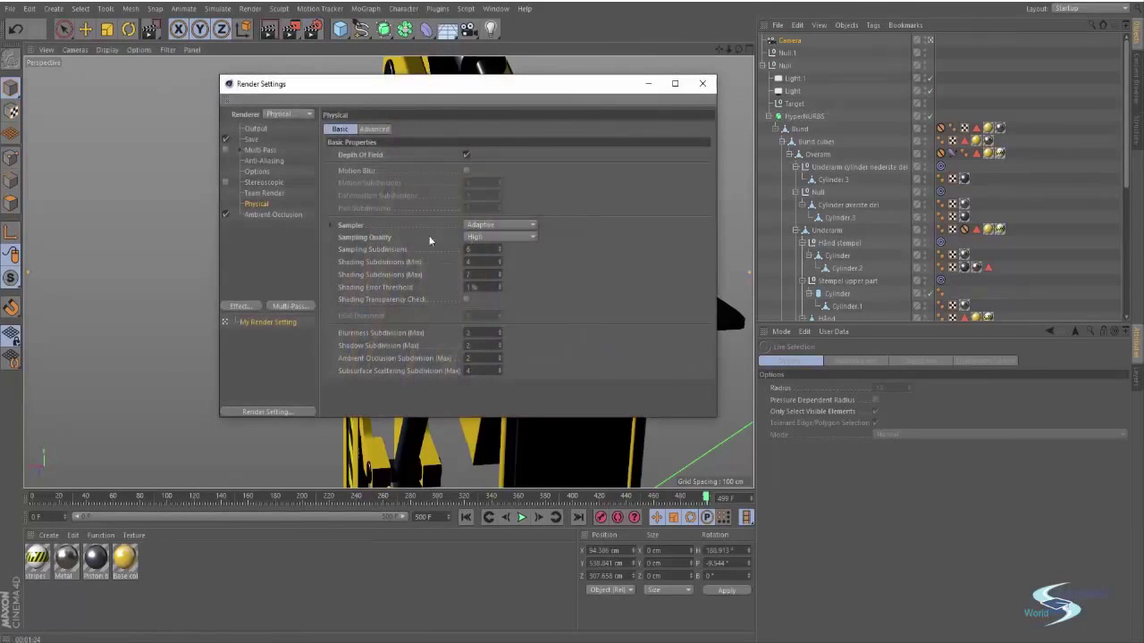
{"action": "left_click", "coordinate": [489, 238]}
{"action": "left_click", "coordinate": [498, 256]}
{"action": "left_click", "coordinate": [477, 225]}
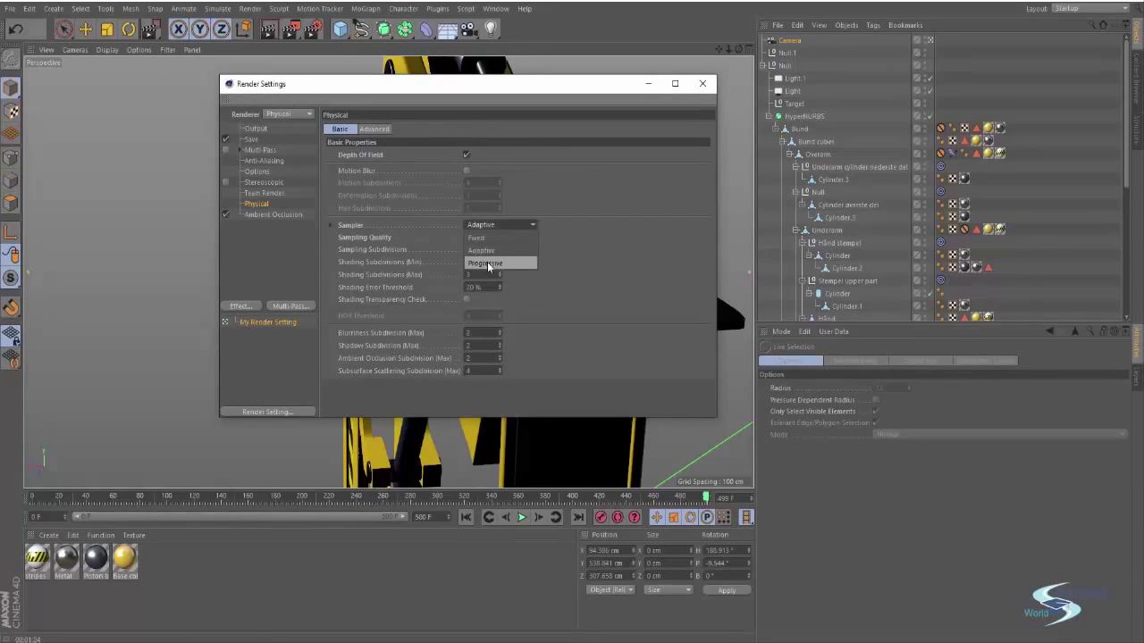
{"action": "left_click", "coordinate": [486, 262]}
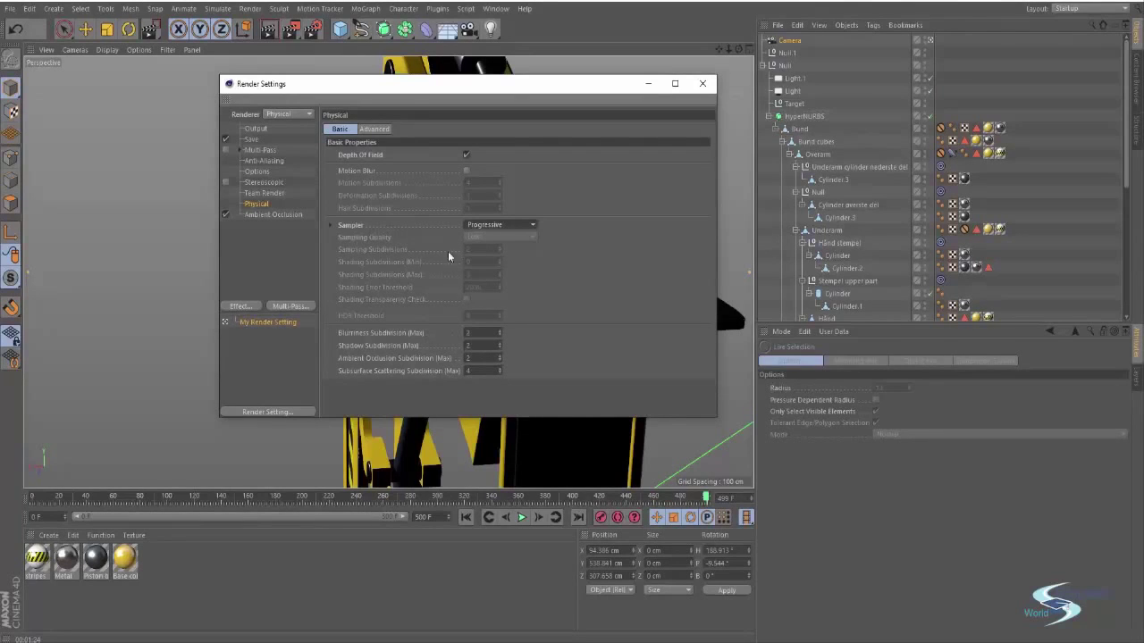
{"action": "left_click", "coordinate": [703, 84]}
- Test-render the view progressively from close to the fork and again from a distance showing the whole robotic arm
{"action": "left_click_drag", "start_coordinate": [427, 202], "coordinate": [361, 254], "text": "alt"}
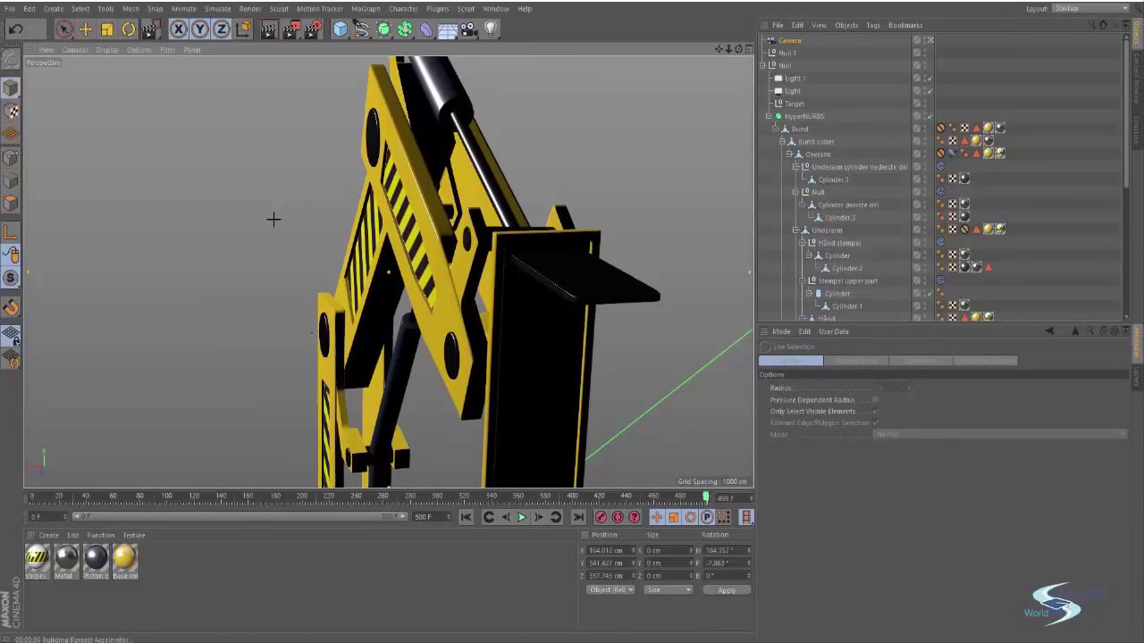
{"action": "key", "text": "ctrl+r"}
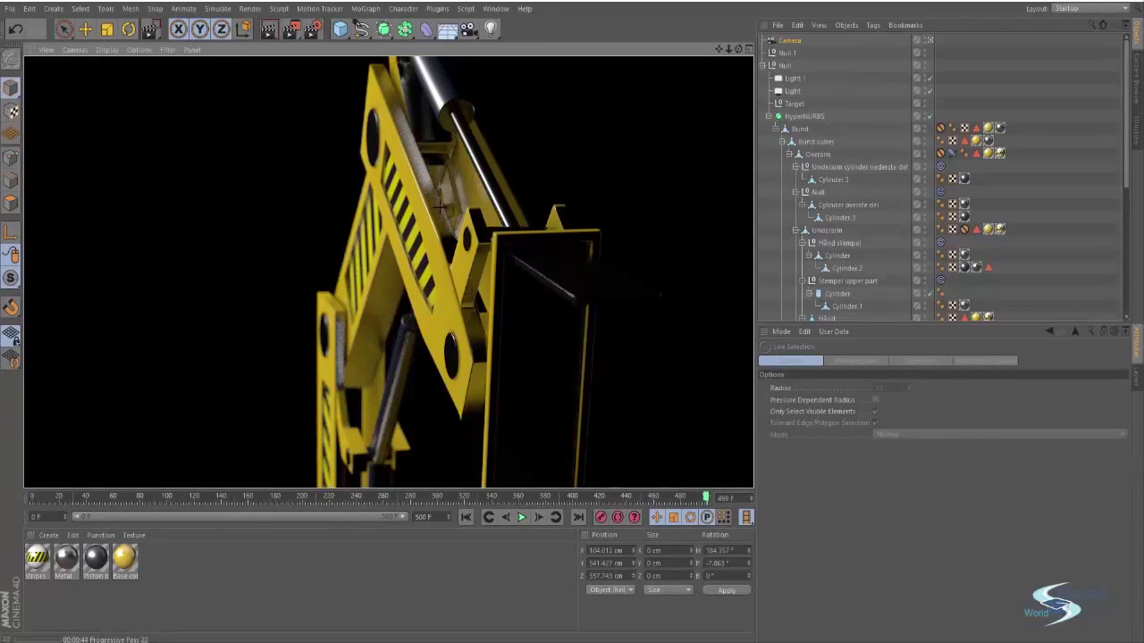
{"action": "mouse_move", "coordinate": [443, 292]}
{"action": "left_mouse_down", "text": "alt"}
{"action": "mouse_move", "coordinate": [447, 333]}
{"action": "mouse_move", "coordinate": [485, 256]}
{"action": "mouse_move", "coordinate": [429, 214]}
{"action": "mouse_move", "coordinate": [472, 317]}
{"action": "left_mouse_up", "text": "alt"}
{"action": "right_click_drag", "start_coordinate": [472, 312], "coordinate": [519, 284], "text": "alt"}
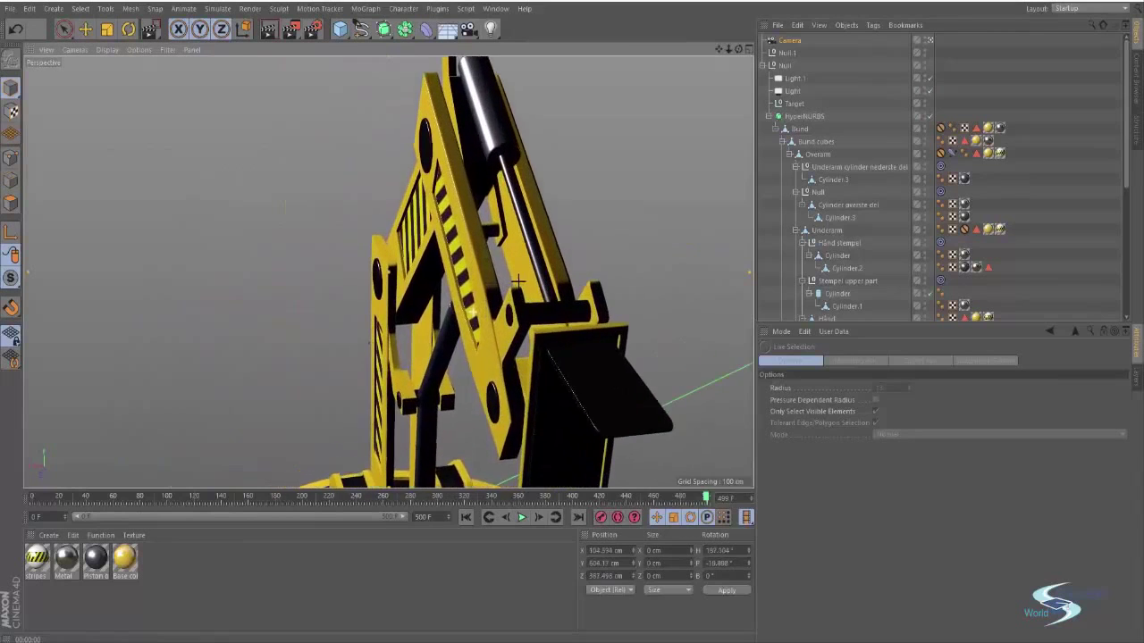
{"action": "left_click_drag", "start_coordinate": [518, 283], "coordinate": [538, 306], "text": "alt"}
{"action": "right_click_drag", "start_coordinate": [538, 305], "coordinate": [370, 306], "text": "alt"}
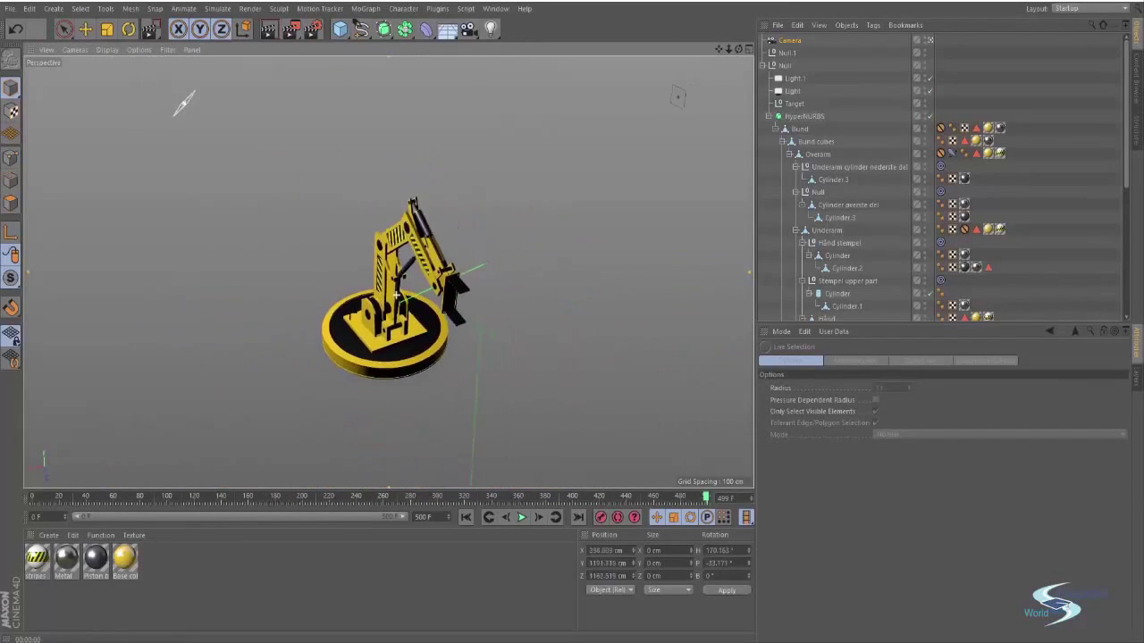
{"action": "middle_click_drag", "start_coordinate": [370, 307], "coordinate": [404, 313], "text": "alt"}
{"action": "key", "text": "ctrl+r"}
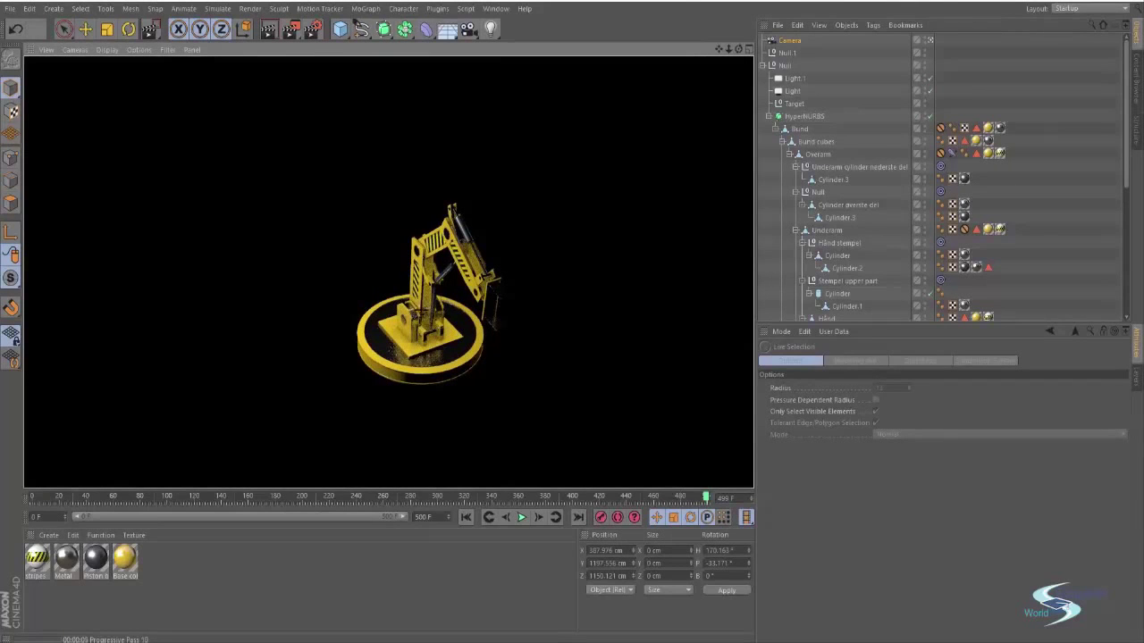
- Bring the camera back closer to the robotic arm, facing the fork from slightly above
{"action": "left_click_drag", "start_coordinate": [404, 313], "coordinate": [492, 213], "text": "alt"}
{"action": "right_click_drag", "start_coordinate": [492, 212], "coordinate": [540, 215], "text": "alt"}
{"action": "middle_click_drag", "start_coordinate": [541, 214], "coordinate": [460, 234], "text": "alt"}
{"action": "left_click_drag", "start_coordinate": [460, 234], "coordinate": [219, 235], "text": "alt"}
{"action": "right_click_drag", "start_coordinate": [406, 225], "coordinate": [554, 207], "text": "alt"}
{"action": "middle_click_drag", "start_coordinate": [554, 207], "coordinate": [482, 201], "text": "alt"}
{"action": "left_click_drag", "start_coordinate": [483, 201], "coordinate": [447, 264], "text": "alt"}
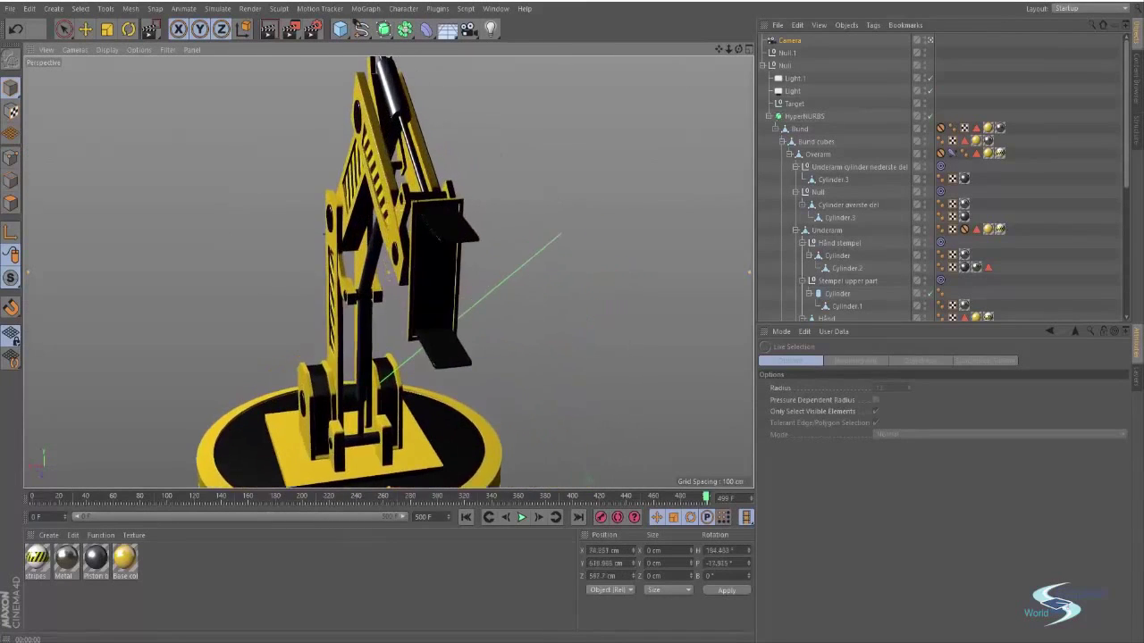
- Set the camera's focal length to 80 mm and reframe the arm from slightly farther around its side
{"action": "left_click", "coordinate": [789, 40]}
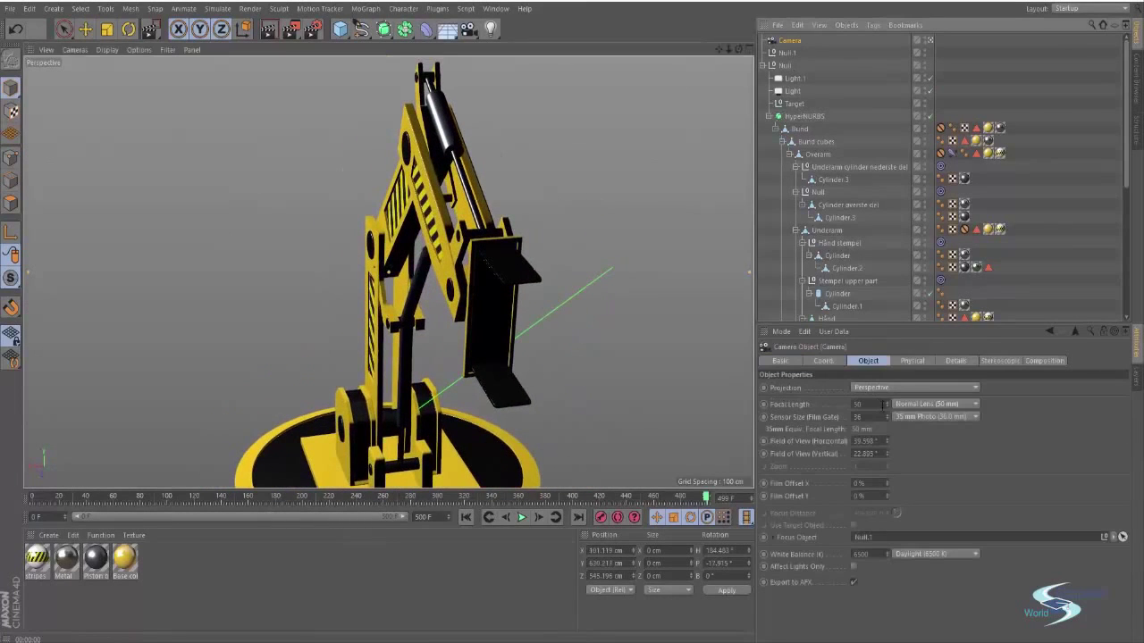
{"action": "left_click_drag", "start_coordinate": [887, 408], "coordinate": [707, 417]}
{"action": "type", "text": "80"}
{"action": "key", "text": "Return"}
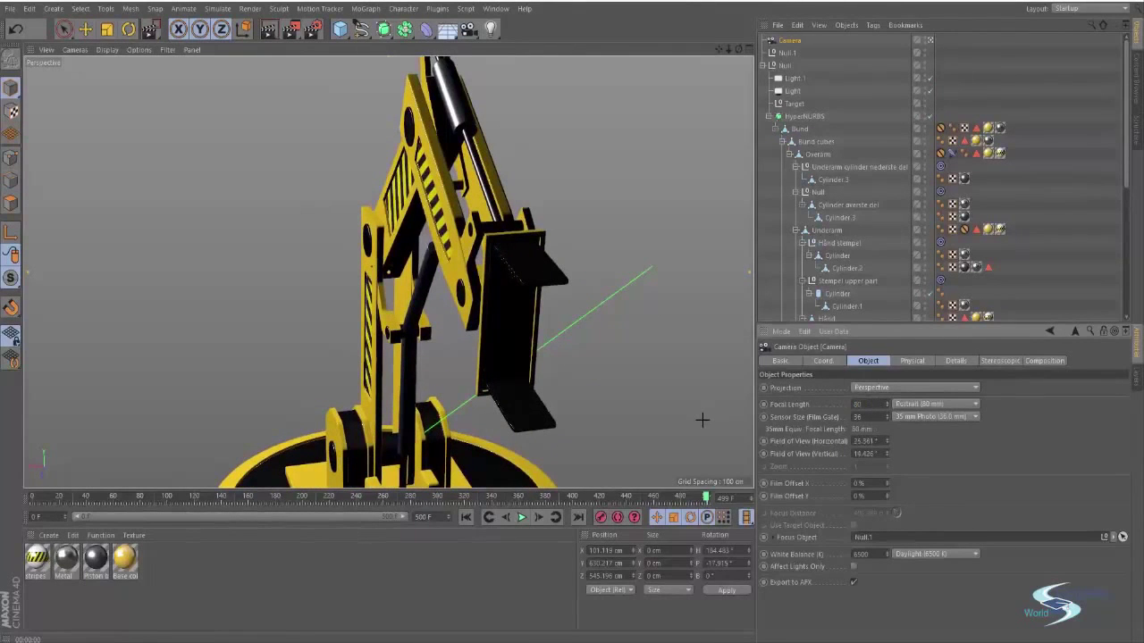
{"action": "left_click_drag", "start_coordinate": [457, 265], "coordinate": [466, 330], "text": "alt"}
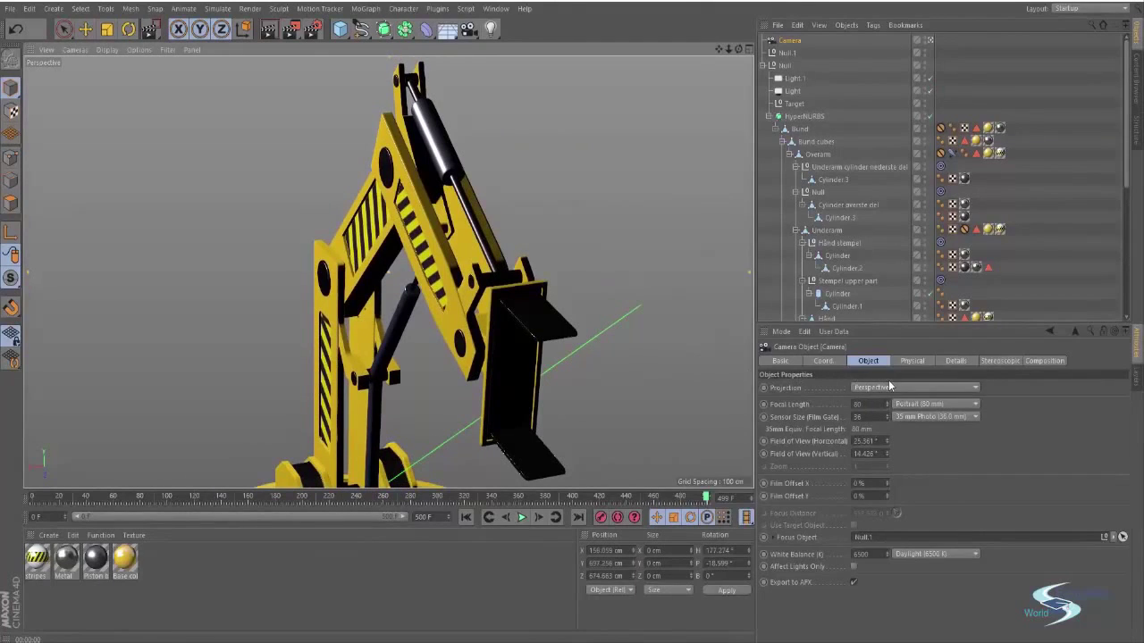
- Set the camera's quadratic lens distortion to 8%, pull back slightly from the arm and render the view
{"action": "left_click", "coordinate": [914, 361]}
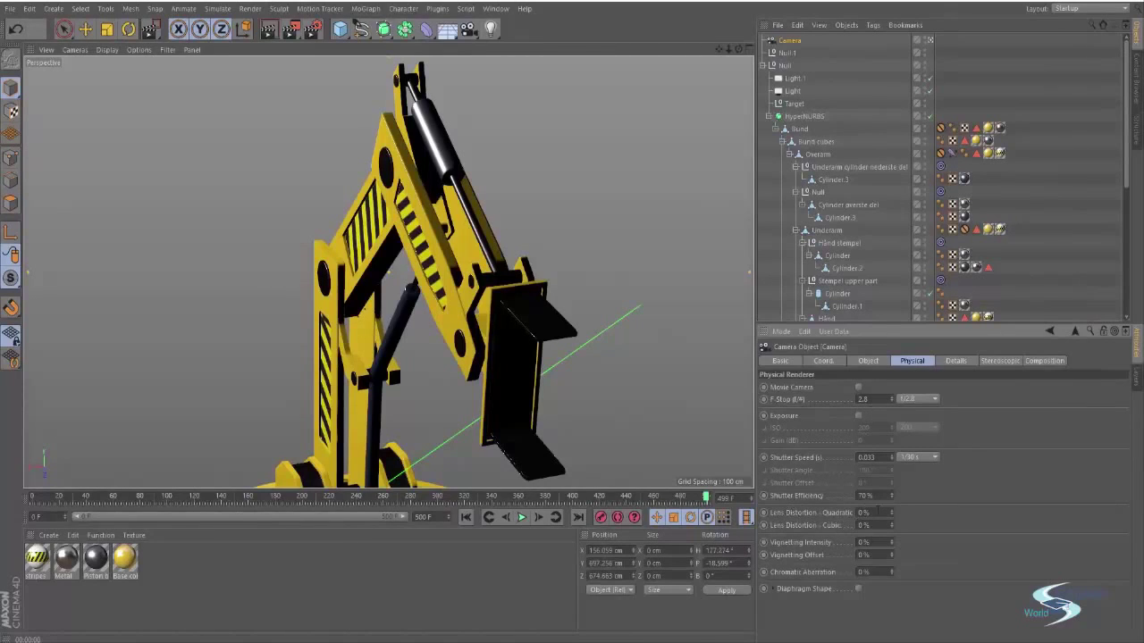
{"action": "left_click_drag", "start_coordinate": [891, 515], "coordinate": [892, 510]}
{"action": "right_click_drag", "start_coordinate": [363, 229], "coordinate": [357, 207], "text": "alt"}
{"action": "left_click", "coordinate": [884, 512]}
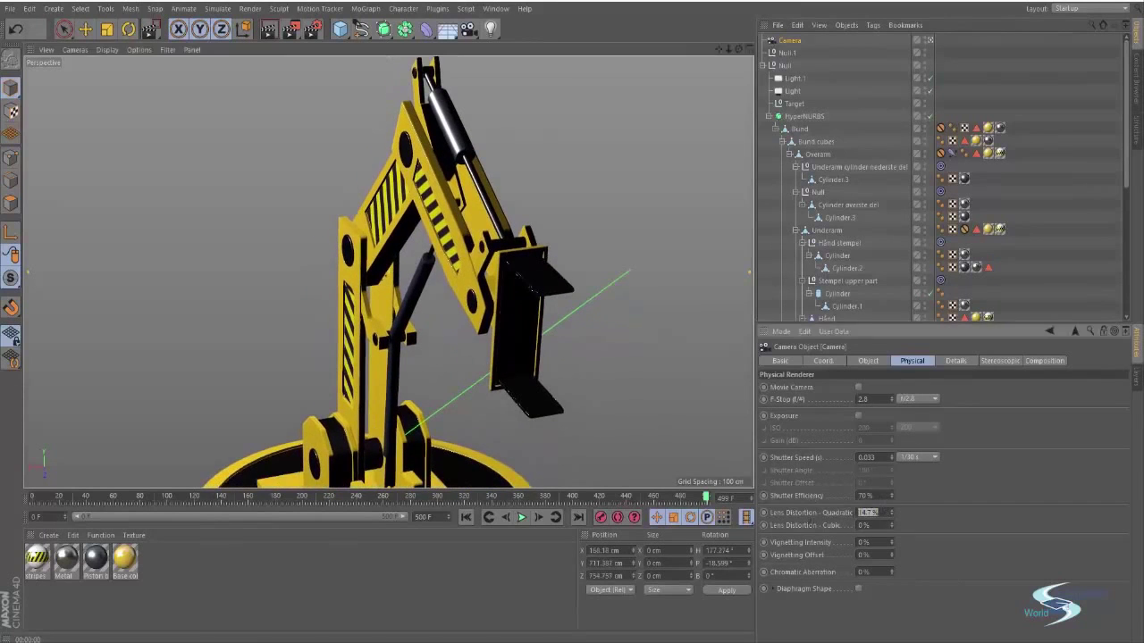
{"action": "type", "text": "8"}
{"action": "key", "text": "Return"}
{"action": "right_click_drag", "start_coordinate": [471, 318], "coordinate": [445, 316], "text": "alt"}
{"action": "key", "text": "ctrl+r"}
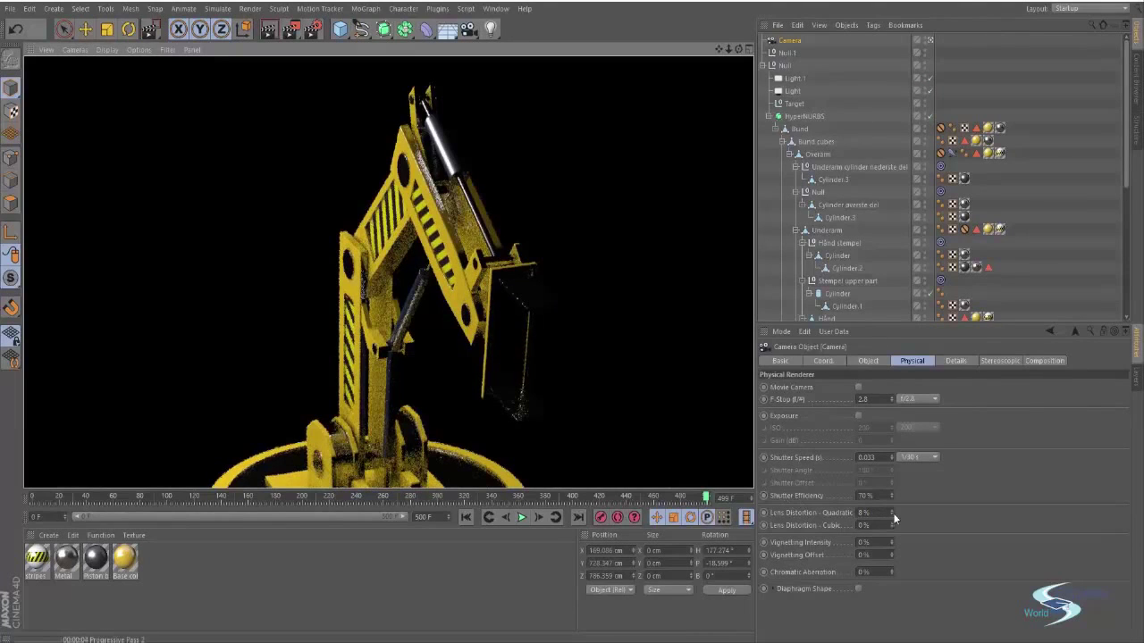
- Raise the camera's quadratic lens distortion to 40.1% and render the view with the arm framed off-centre
{"action": "left_click_drag", "start_coordinate": [892, 513], "coordinate": [895, 487]}
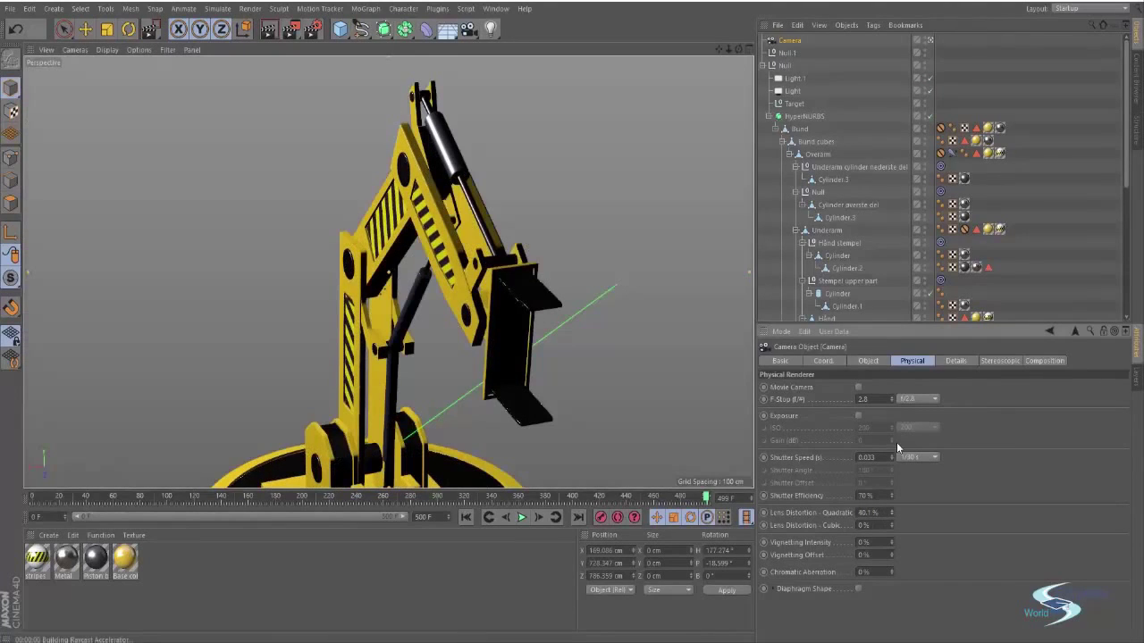
{"action": "key", "text": "ctrl+r"}
{"action": "middle_click_drag", "start_coordinate": [575, 285], "coordinate": [365, 274], "text": "alt"}
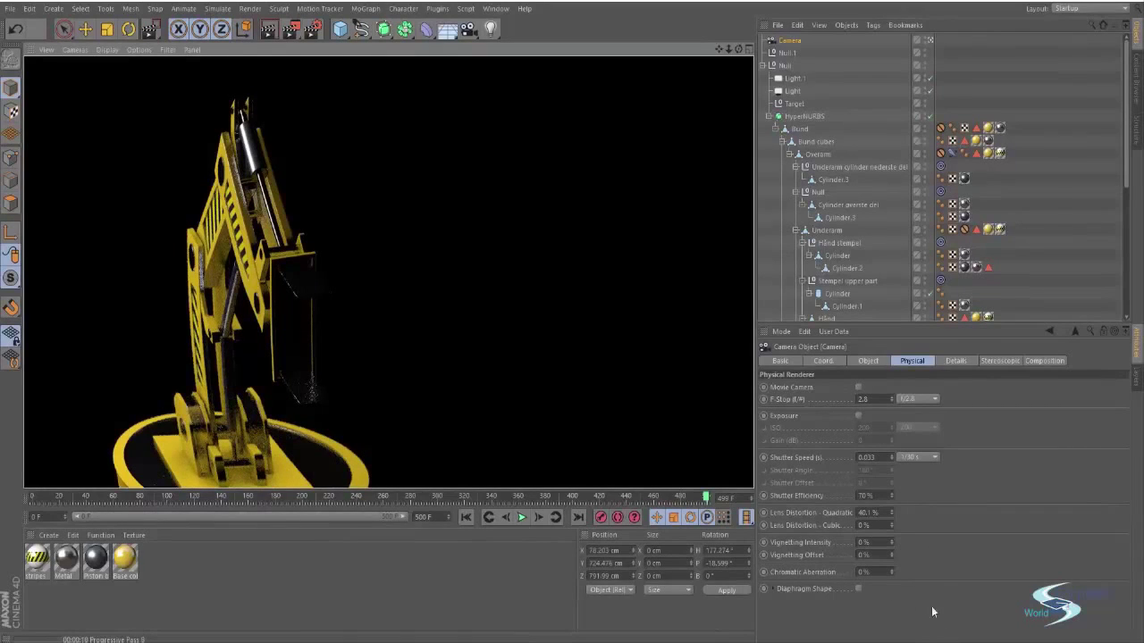
- Set the camera's quadratic lens distortion to 5.4%, render the view and reframe the arm at the centre
{"action": "mouse_move", "coordinate": [892, 518]}
{"action": "left_mouse_down"}
{"action": "mouse_move", "coordinate": [892, 529]}
{"action": "mouse_move", "coordinate": [892, 514]}
{"action": "left_mouse_up"}
{"action": "middle_click_drag", "start_coordinate": [273, 165], "coordinate": [226, 164], "text": "alt"}
{"action": "key", "text": "ctrl+r"}
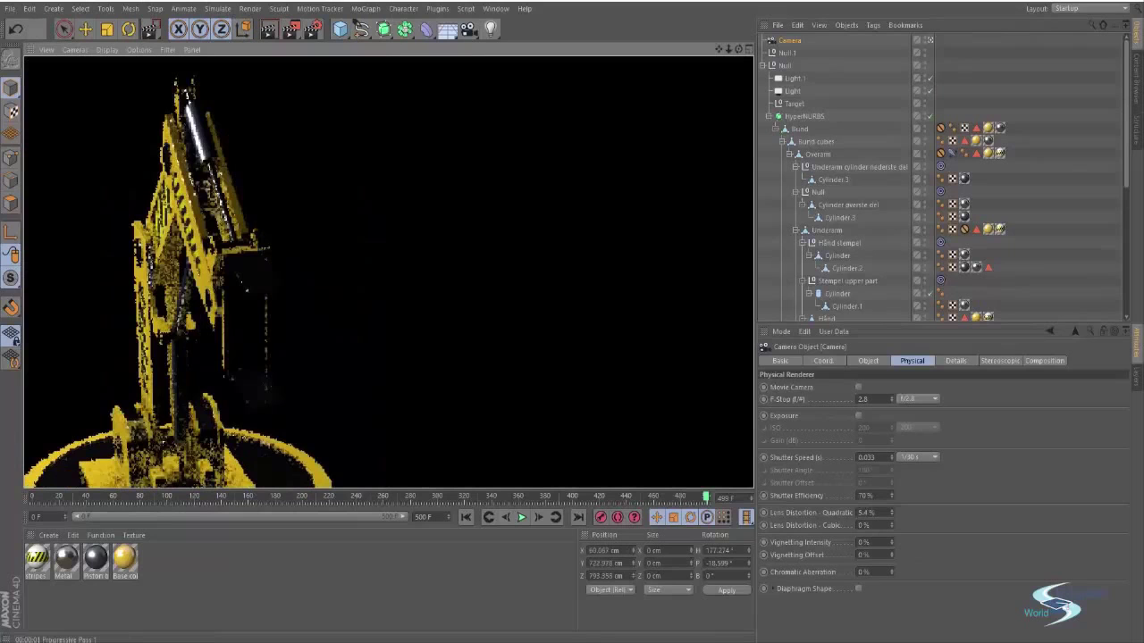
{"action": "middle_click_drag", "start_coordinate": [208, 286], "coordinate": [371, 280], "text": "alt"}
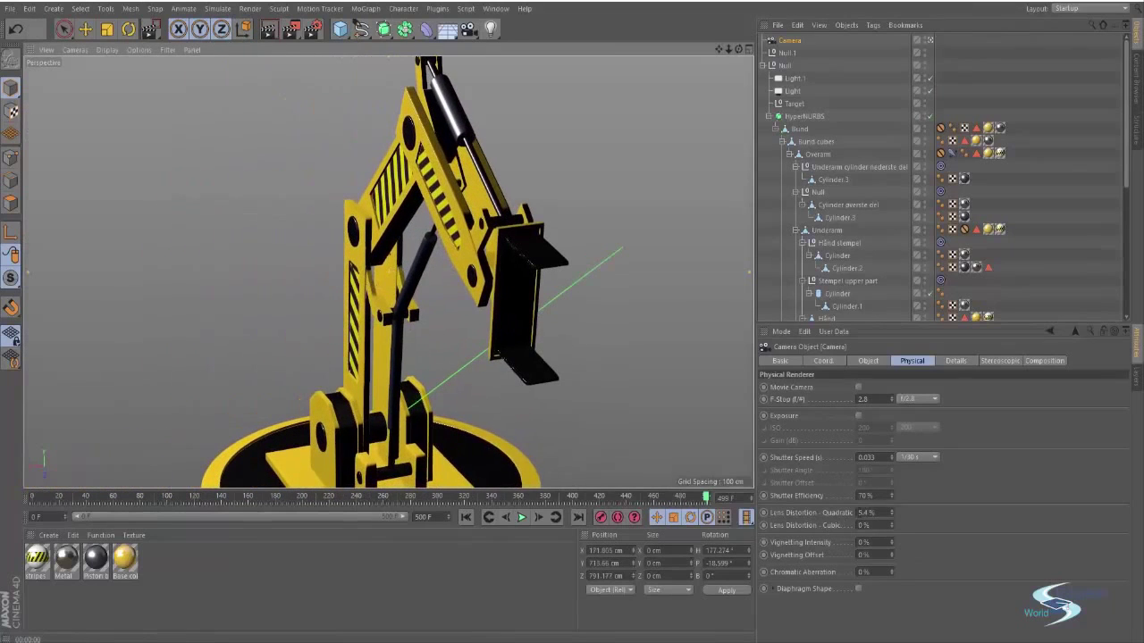
- Reset the camera's quadratic lens distortion to 0%, render the view and shift the arm lower in the frame
{"action": "left_click_drag", "start_coordinate": [877, 513], "coordinate": [782, 524]}
{"action": "type", "text": "0"}
{"action": "key", "text": "ctrl+r"}
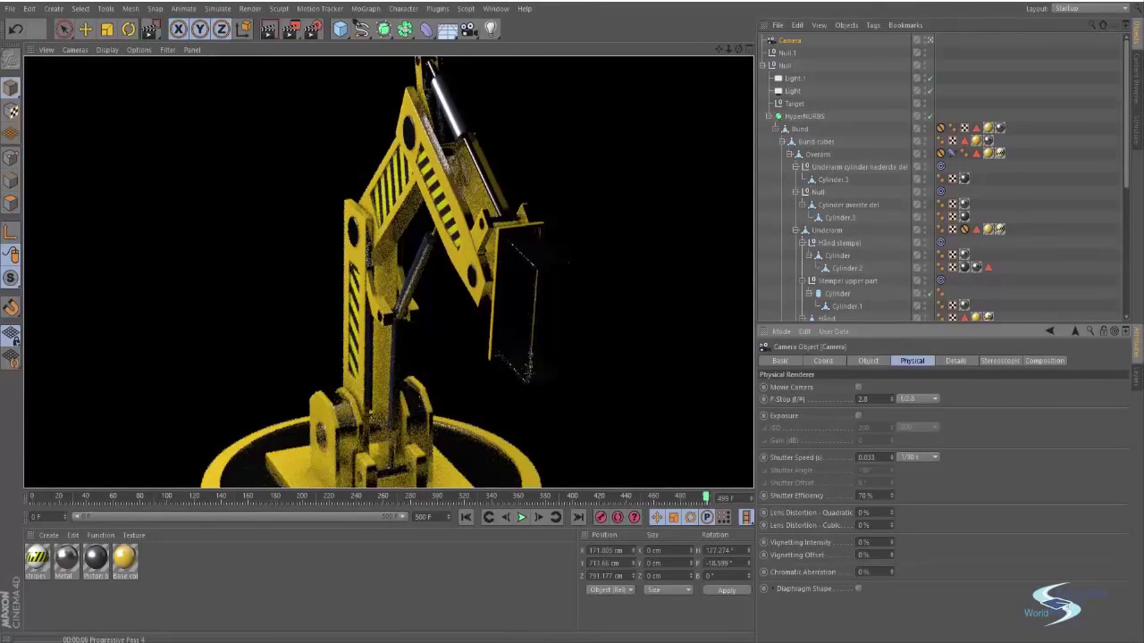
{"action": "middle_click_drag", "start_coordinate": [552, 152], "coordinate": [548, 227], "text": "alt"}
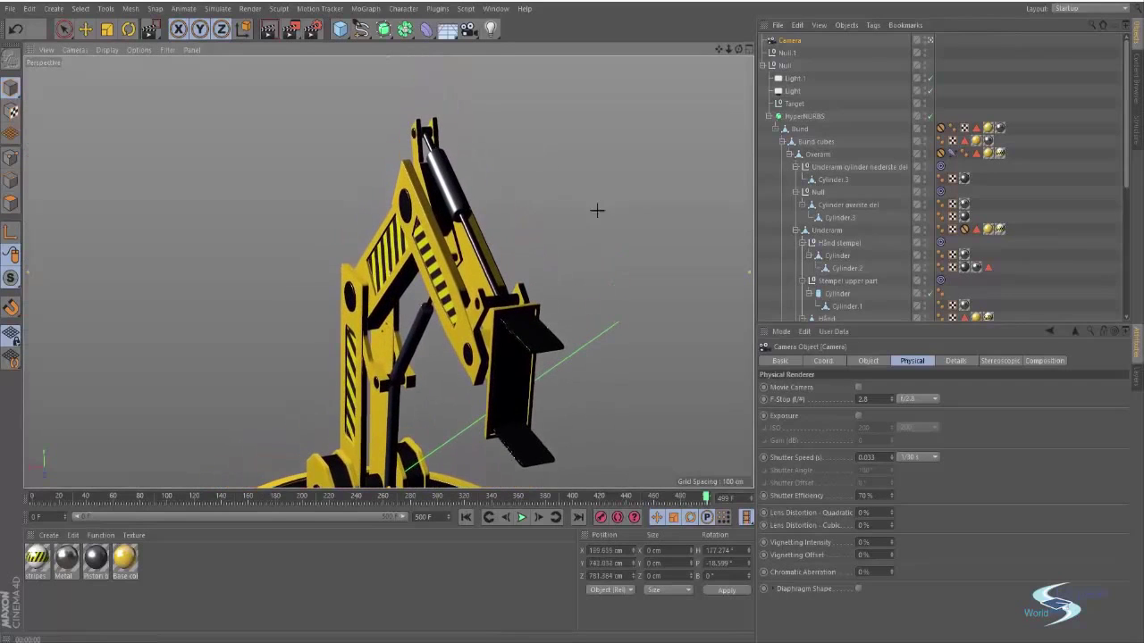
- Leave the camera view, frame the whole camera setup from outside and delete the existing camera
{"action": "left_click", "coordinate": [930, 41]}
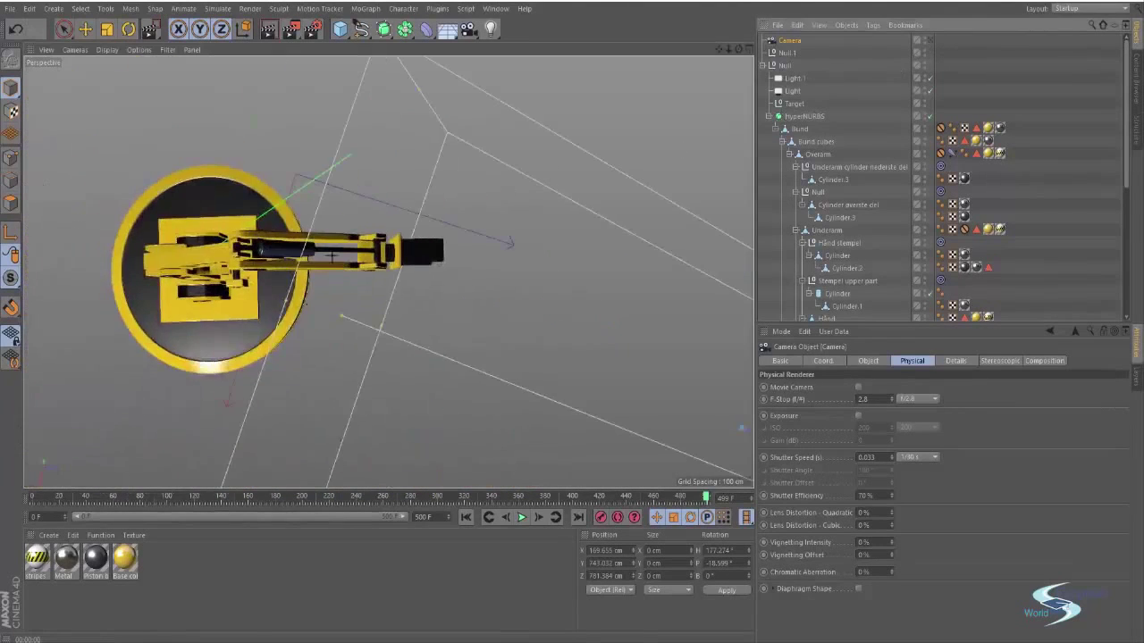
{"action": "left_click_drag", "start_coordinate": [332, 258], "coordinate": [255, 138], "text": "alt"}
{"action": "right_click_drag", "start_coordinate": [313, 170], "coordinate": [200, 246], "text": "alt"}
{"action": "left_click_drag", "start_coordinate": [200, 246], "coordinate": [416, 202], "text": "alt"}
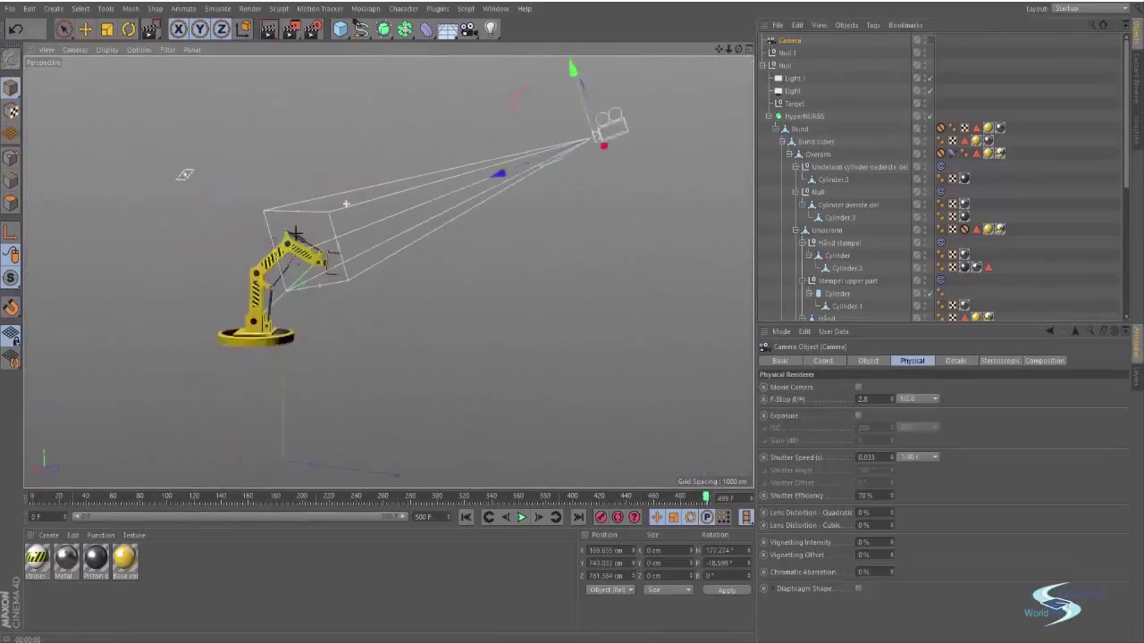
{"action": "right_click_drag", "start_coordinate": [416, 202], "coordinate": [518, 233], "text": "alt"}
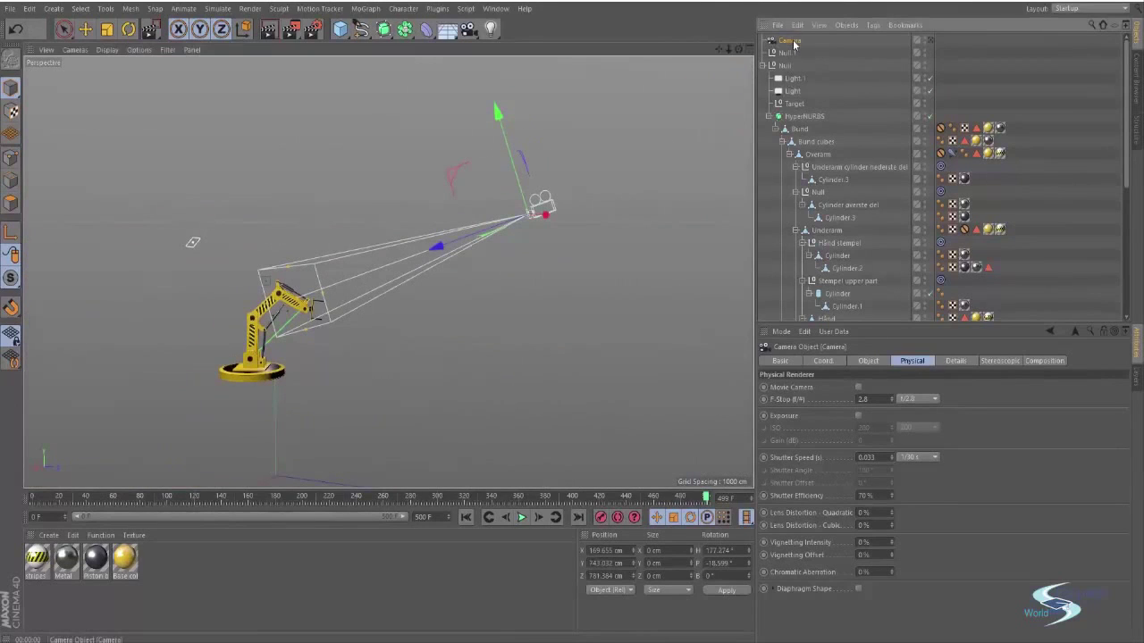
{"action": "key", "text": "Delete"}
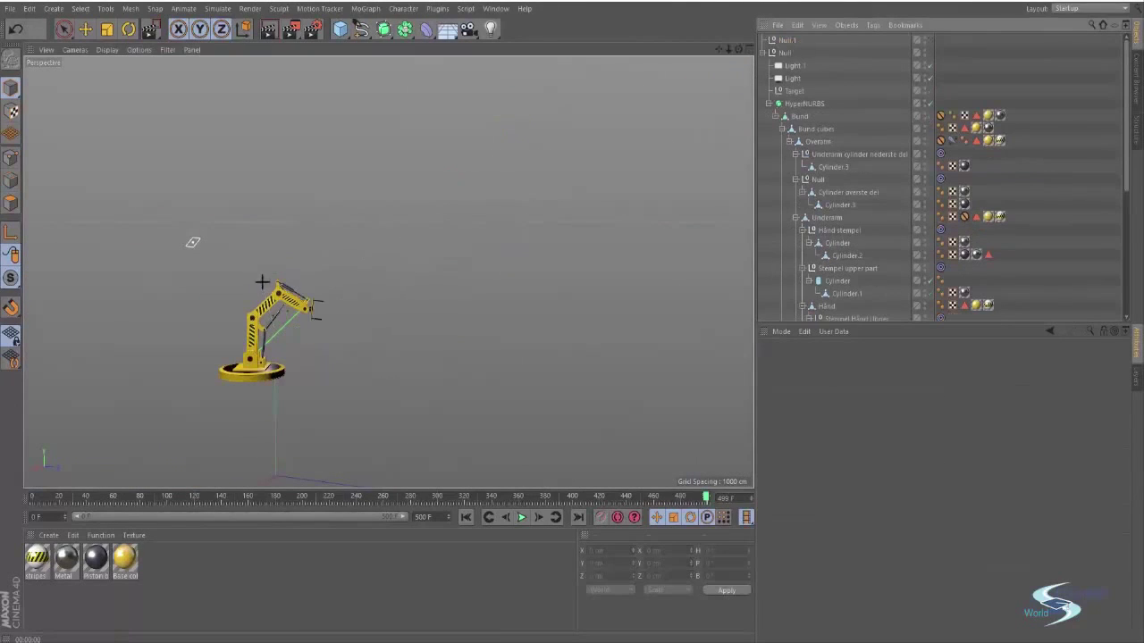
- Frame the whole robotic arm from its side, slightly from above, and add a camera at that view
{"action": "right_click_drag", "start_coordinate": [263, 281], "coordinate": [457, 236], "text": "alt"}
{"action": "left_click_drag", "start_coordinate": [456, 235], "coordinate": [244, 198], "text": "alt"}
{"action": "left_click_drag", "start_coordinate": [401, 207], "coordinate": [181, 148], "text": "alt"}
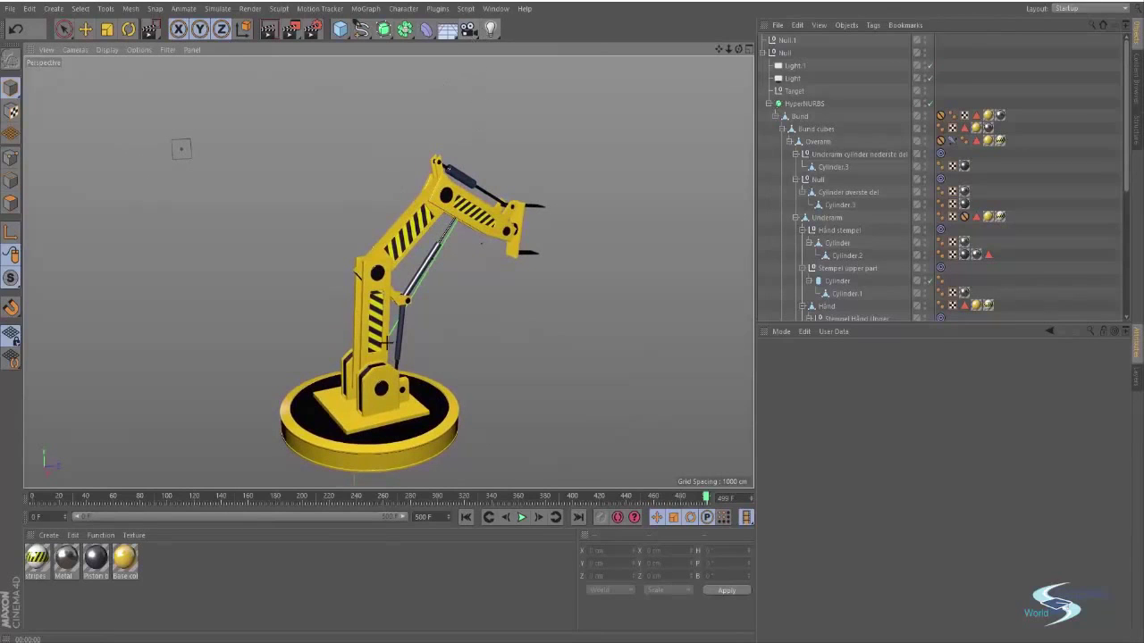
{"action": "middle_click_drag", "start_coordinate": [391, 270], "coordinate": [422, 253], "text": "alt"}
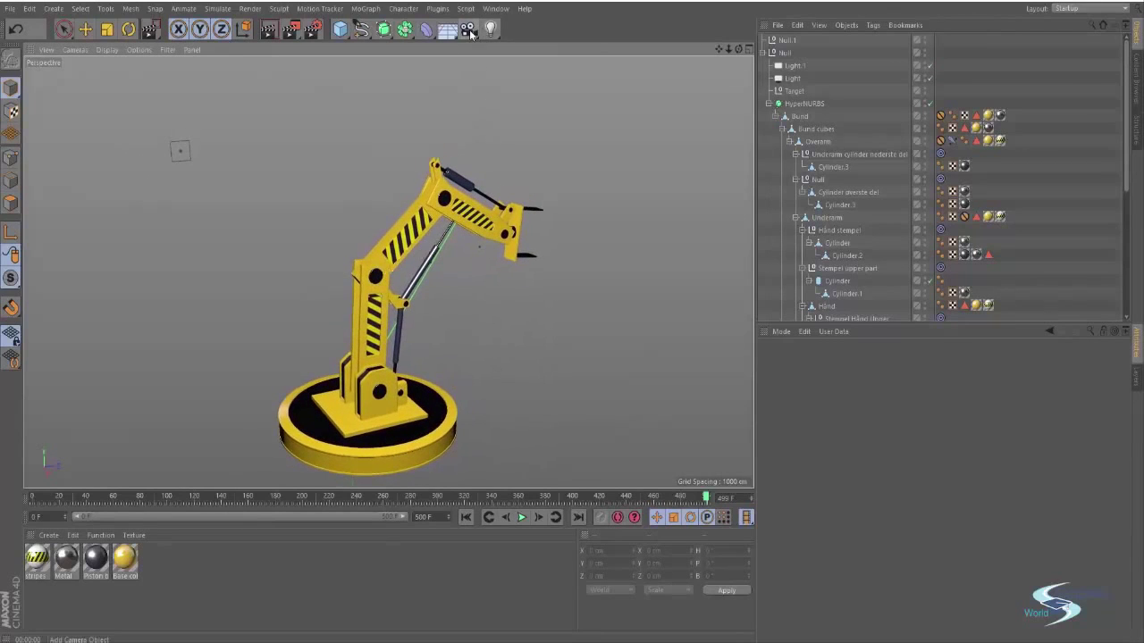
{"action": "left_click", "coordinate": [470, 31]}
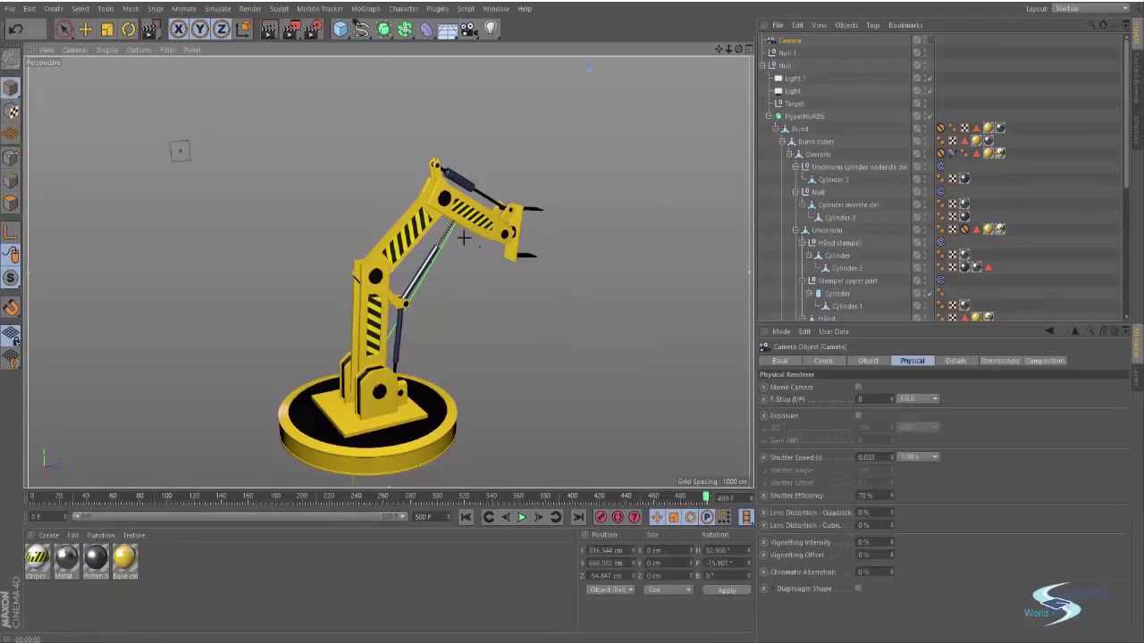
- Add a second camera facing the front of the arm and a third one viewing its opposite side
{"action": "left_click_drag", "start_coordinate": [420, 225], "coordinate": [184, 188], "text": "alt"}
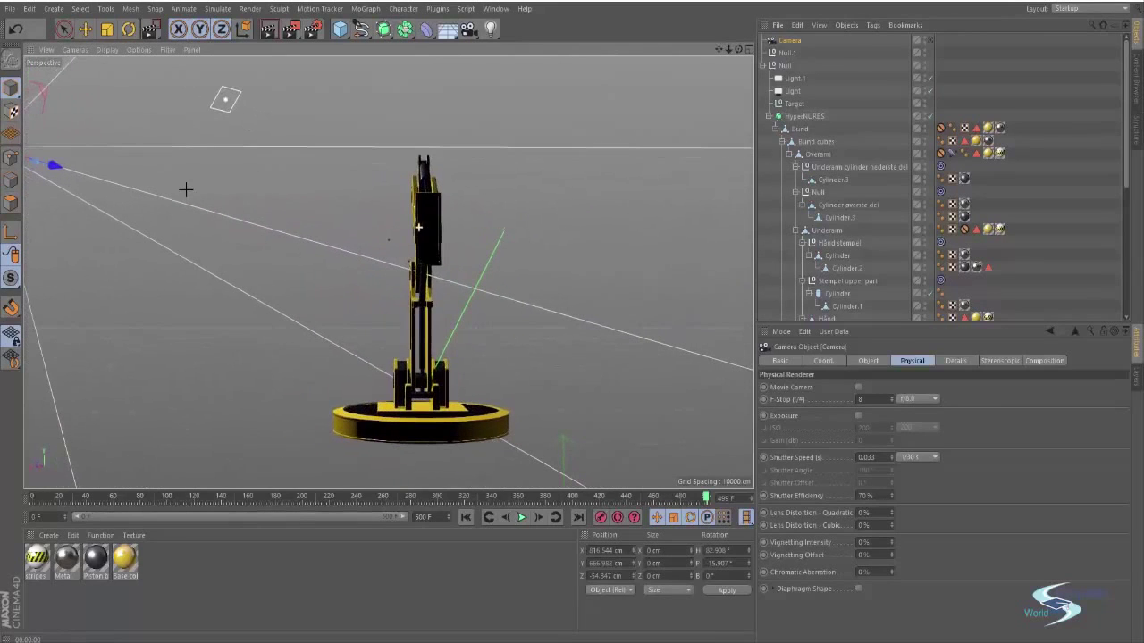
{"action": "left_click", "coordinate": [469, 29]}
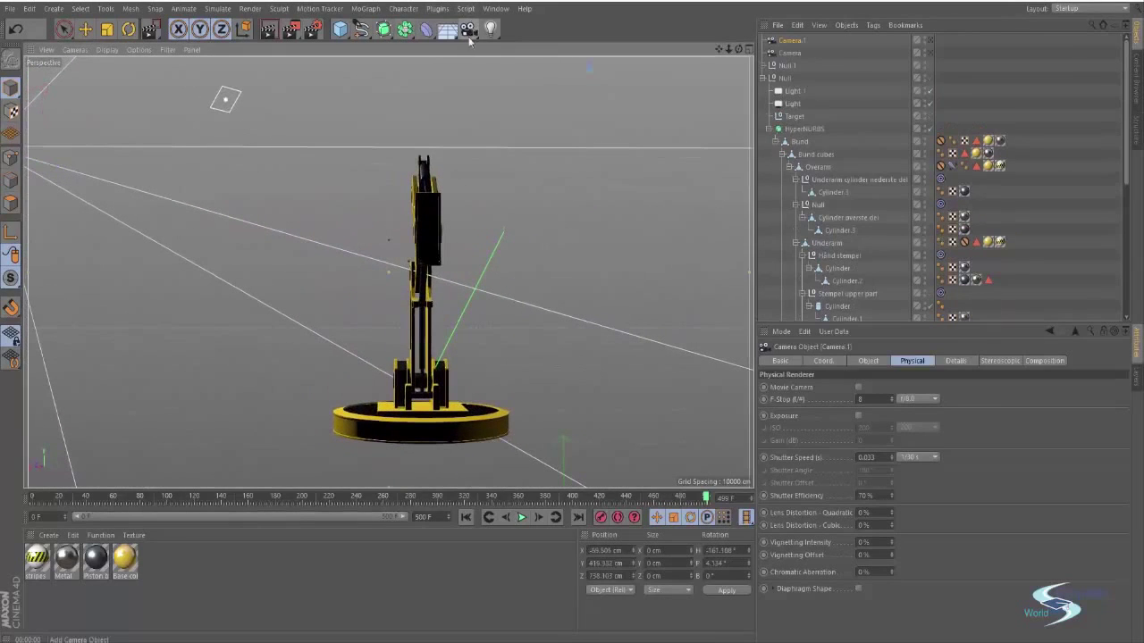
{"action": "left_click_drag", "start_coordinate": [437, 151], "coordinate": [406, 219], "text": "alt"}
{"action": "left_click_drag", "start_coordinate": [319, 228], "coordinate": [433, 220], "text": "alt"}
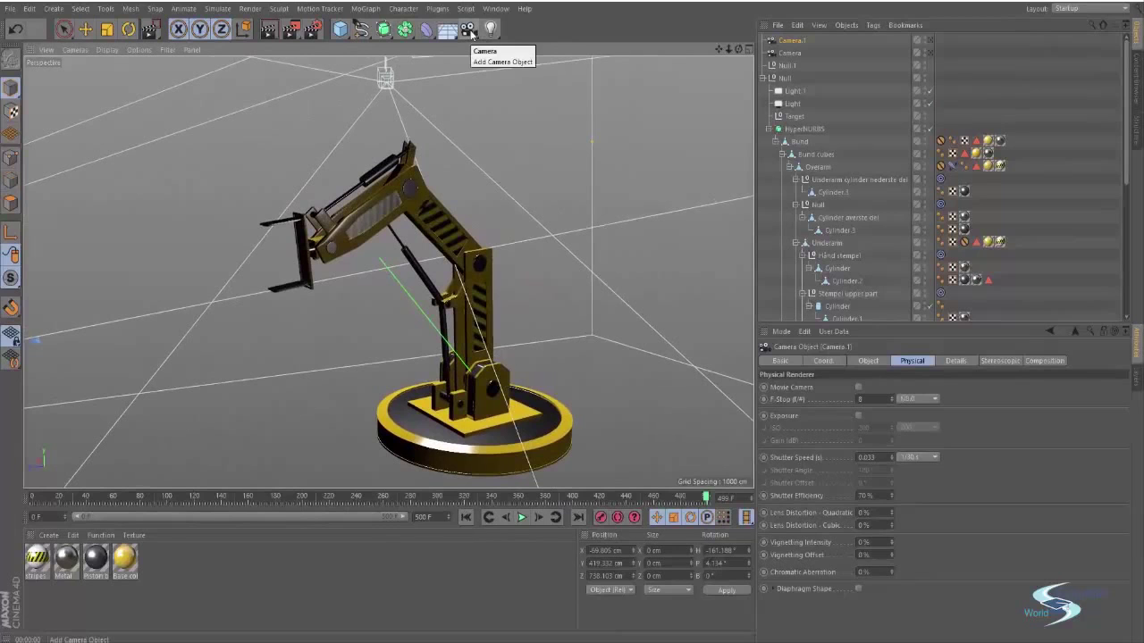
{"action": "left_click", "coordinate": [471, 33]}
- Set Null.1 as the focus object of Camera, Camera.1 and Camera.2
{"action": "left_click_drag", "start_coordinate": [442, 128], "coordinate": [415, 190], "text": "alt"}
{"action": "scroll", "coordinate": [163, 155], "scroll_direction": "down", "scroll_amount": 8}
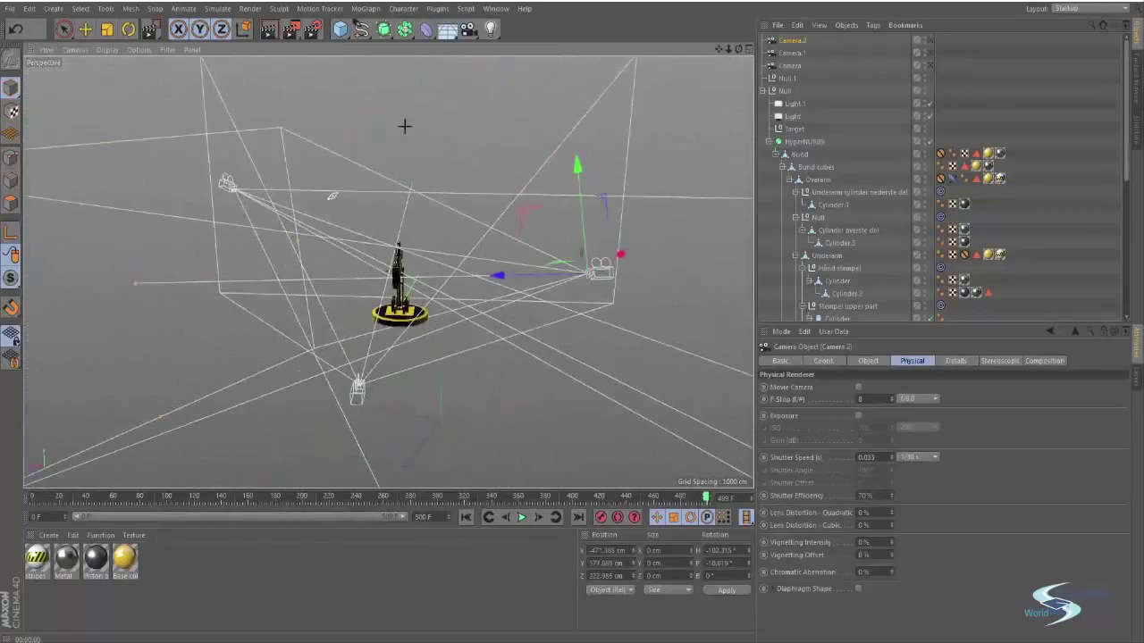
{"action": "left_click", "coordinate": [990, 71]}
{"action": "left_click_drag", "start_coordinate": [580, 214], "coordinate": [421, 242], "text": "alt"}
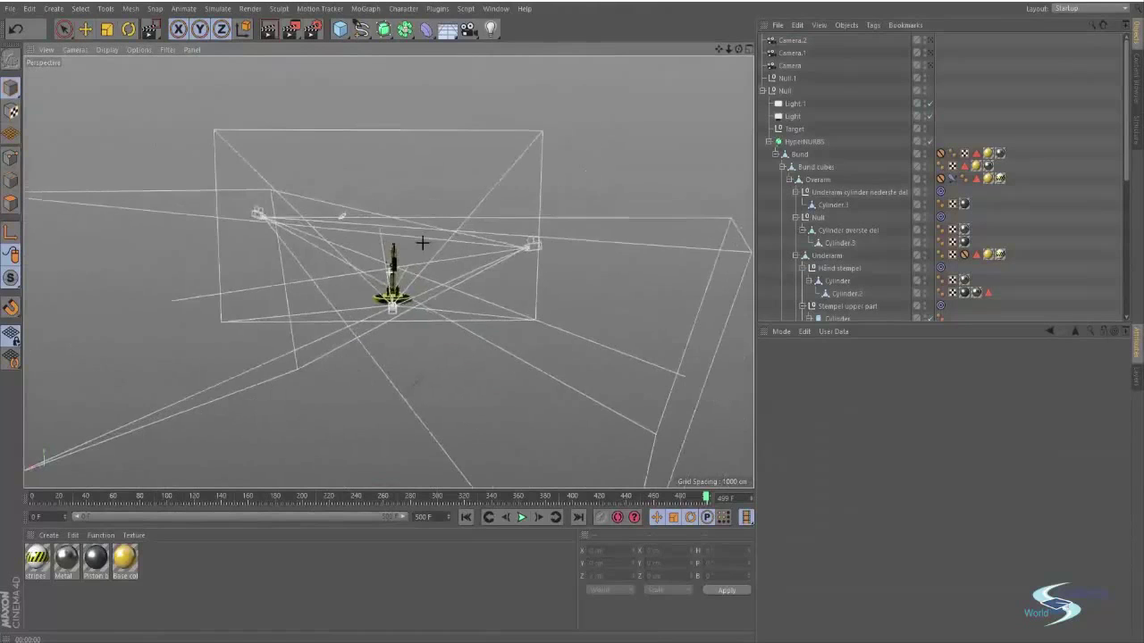
{"action": "left_click", "coordinate": [795, 42]}
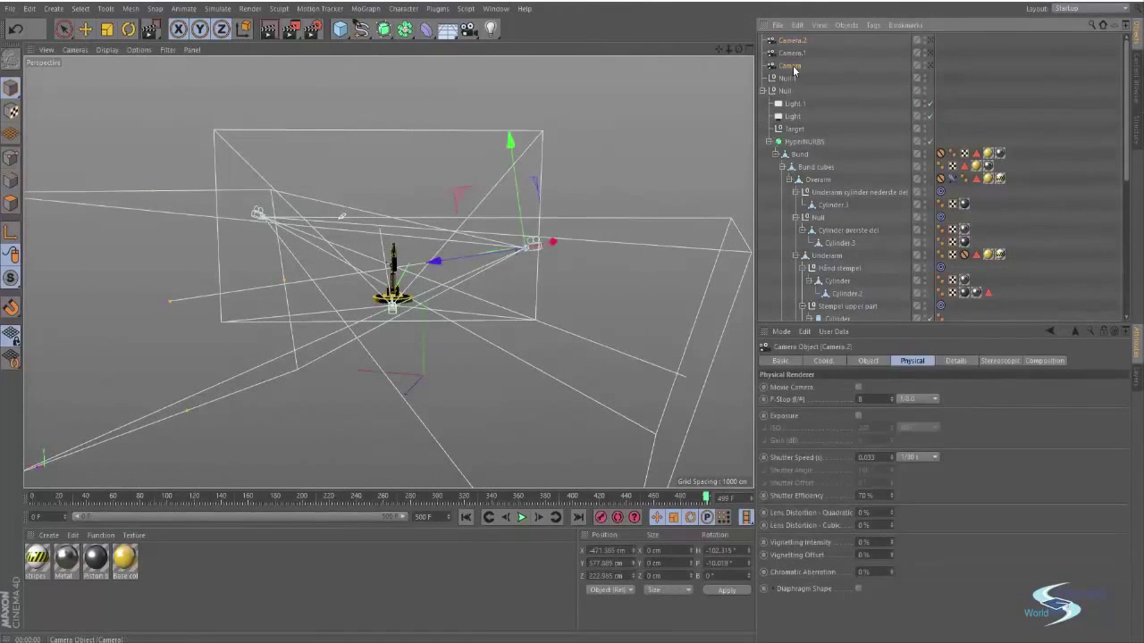
{"action": "left_click", "coordinate": [791, 66]}
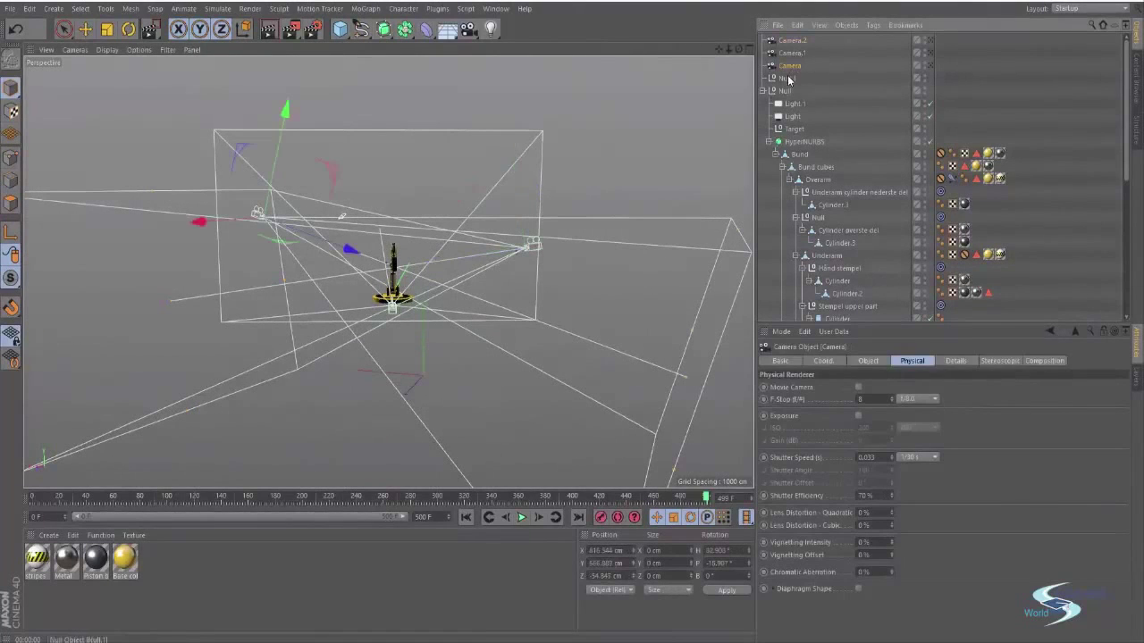
{"action": "left_click", "coordinate": [869, 361]}
{"action": "left_click_drag", "start_coordinate": [786, 83], "coordinate": [885, 537]}
{"action": "key", "text": "ctrl+z"}
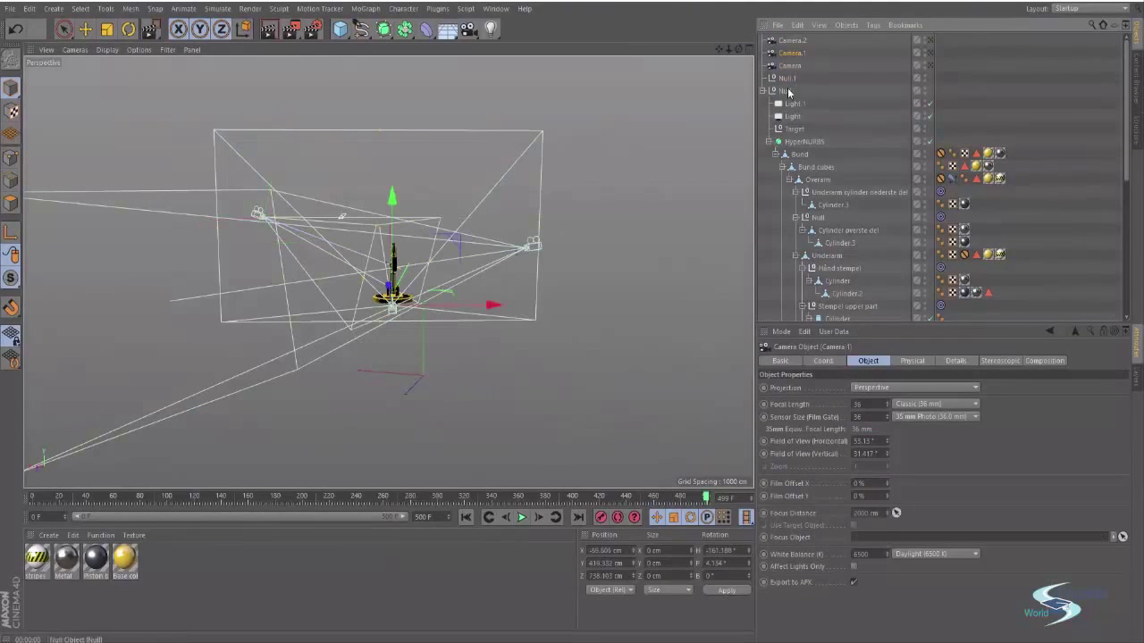
{"action": "left_click_drag", "start_coordinate": [866, 543], "coordinate": [873, 539]}
{"action": "key", "text": "ctrl+z"}
- Shift the Null.1 focus object horizontally near the arm's fork and deselect it
{"action": "right_click_drag", "start_coordinate": [403, 299], "coordinate": [464, 268], "text": "alt"}
{"action": "left_click_drag", "start_coordinate": [420, 292], "coordinate": [538, 405], "text": "alt"}
{"action": "left_click", "coordinate": [792, 90]}
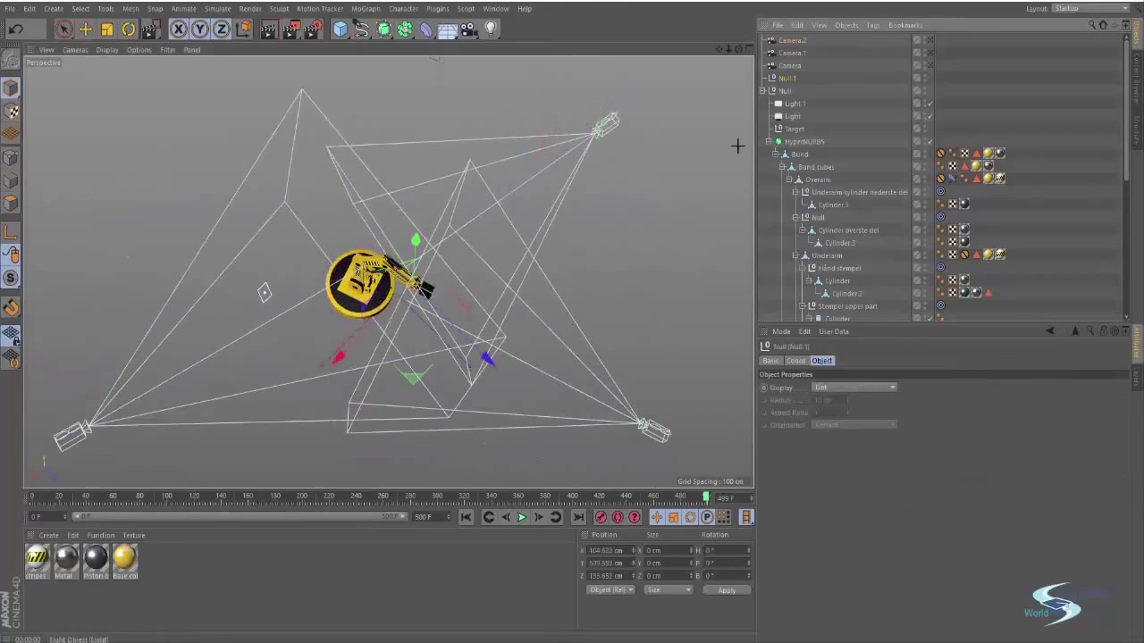
{"action": "key", "text": "e"}
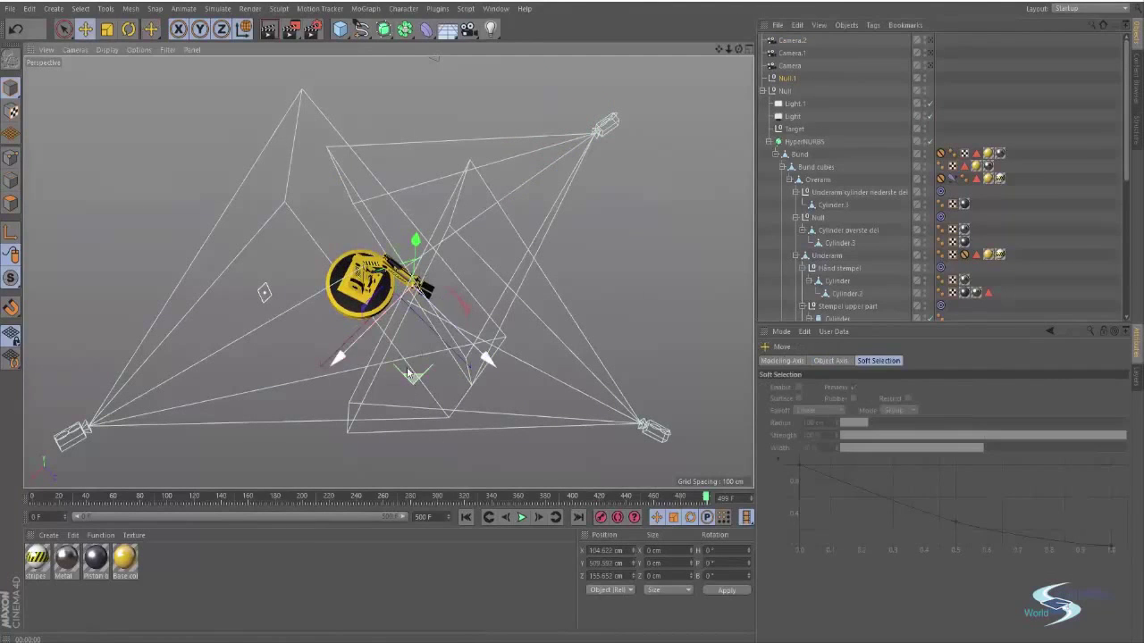
{"action": "left_click_drag", "start_coordinate": [421, 285], "coordinate": [379, 358]}
{"action": "left_click", "coordinate": [566, 282]}
{"action": "left_click_drag", "start_coordinate": [566, 282], "coordinate": [496, 241], "text": "alt"}
{"action": "left_click_drag", "start_coordinate": [437, 330], "coordinate": [406, 318], "text": "alt"}
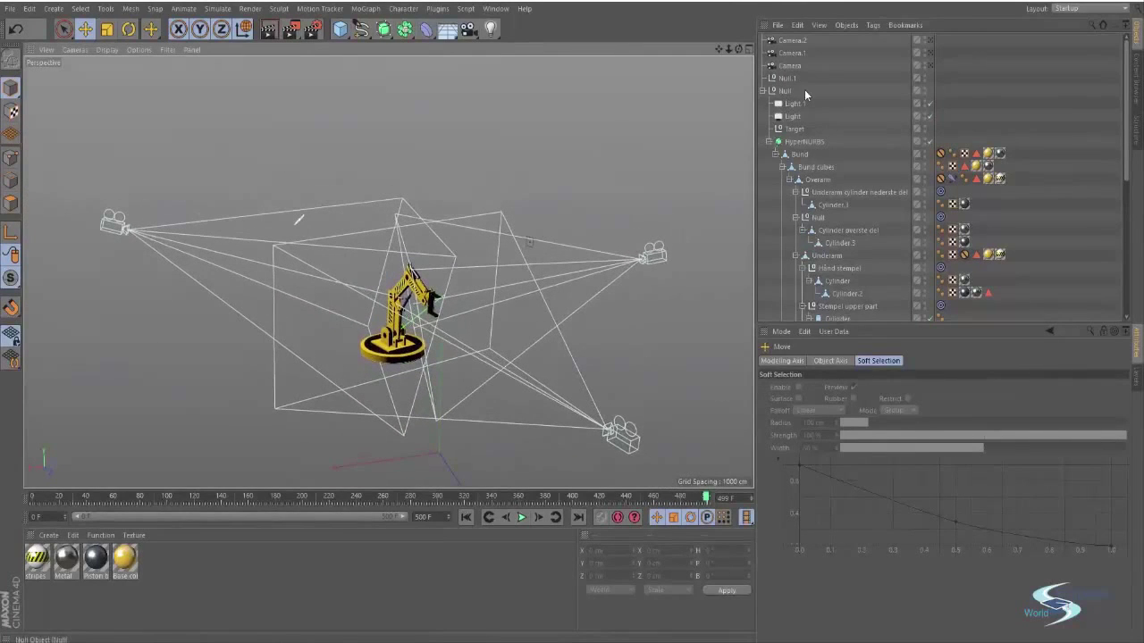
- Create a Camera Morph setup from Camera, Camera.1 and Camera.2, then clear the selection
{"action": "left_click", "coordinate": [791, 68]}
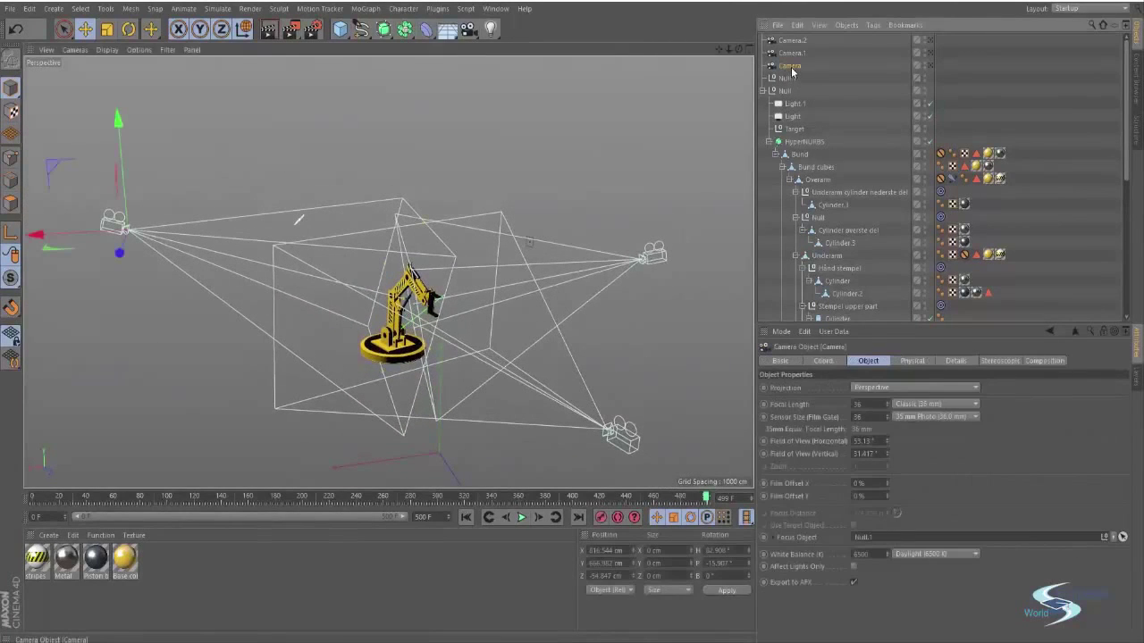
{"action": "left_click", "coordinate": [791, 42], "text": "shift"}
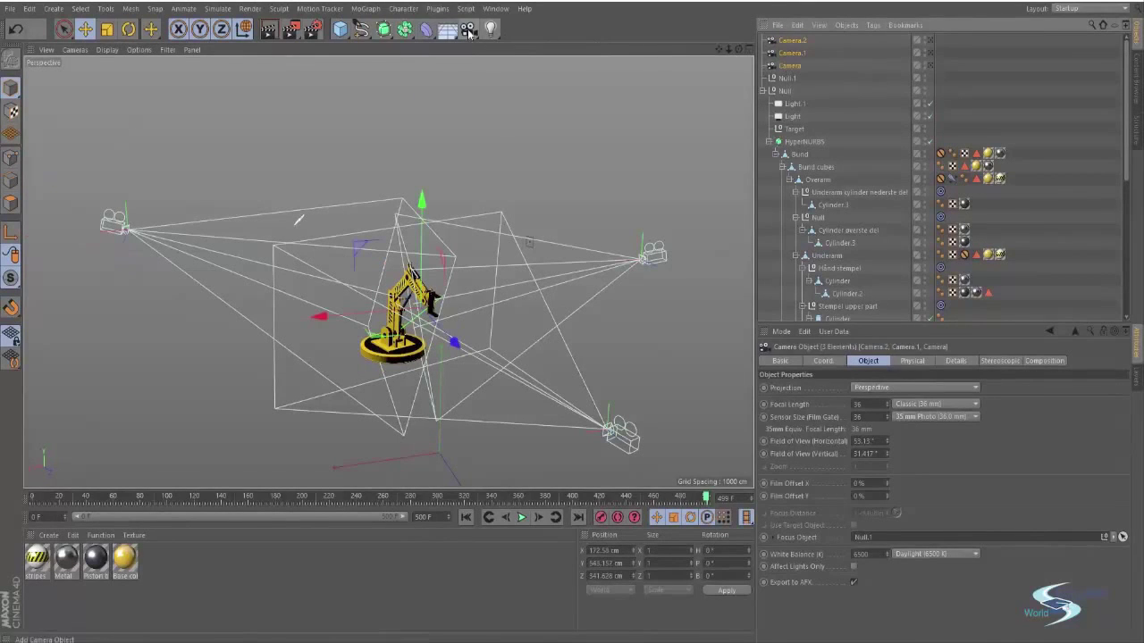
{"action": "left_click", "coordinate": [469, 31]}
{"action": "key", "text": "ctrl+z"}
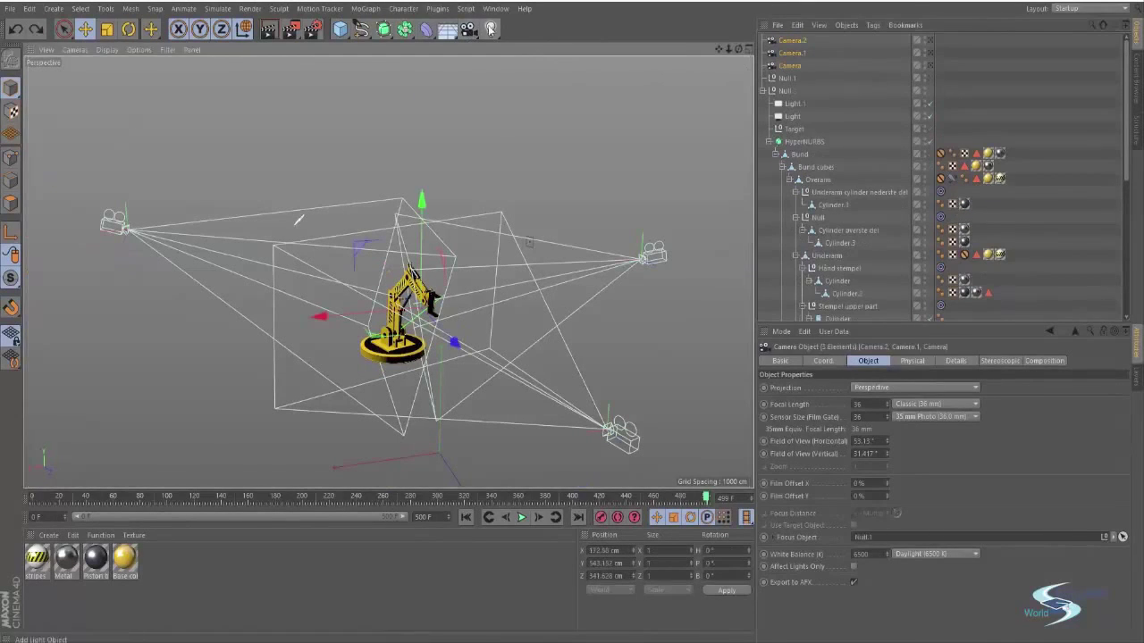
{"action": "left_click_drag", "start_coordinate": [471, 33], "coordinate": [536, 146]}
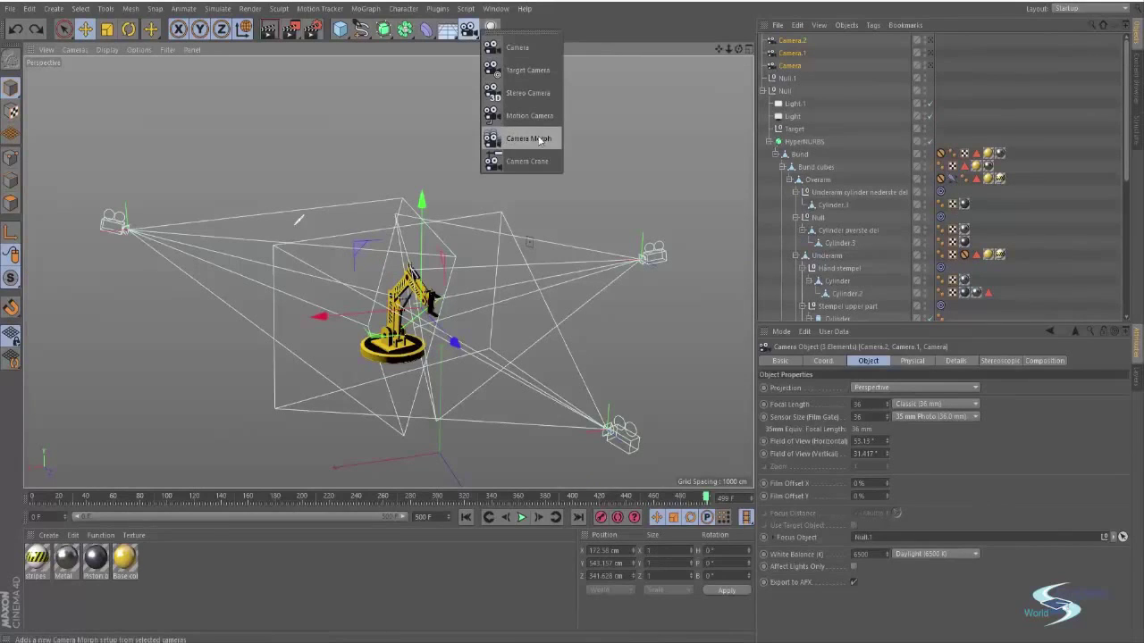
{"action": "left_click_drag", "start_coordinate": [499, 156], "coordinate": [524, 132]}
{"action": "left_click_drag", "start_coordinate": [515, 140], "coordinate": [515, 139]}
{"action": "left_click", "coordinate": [1000, 104]}
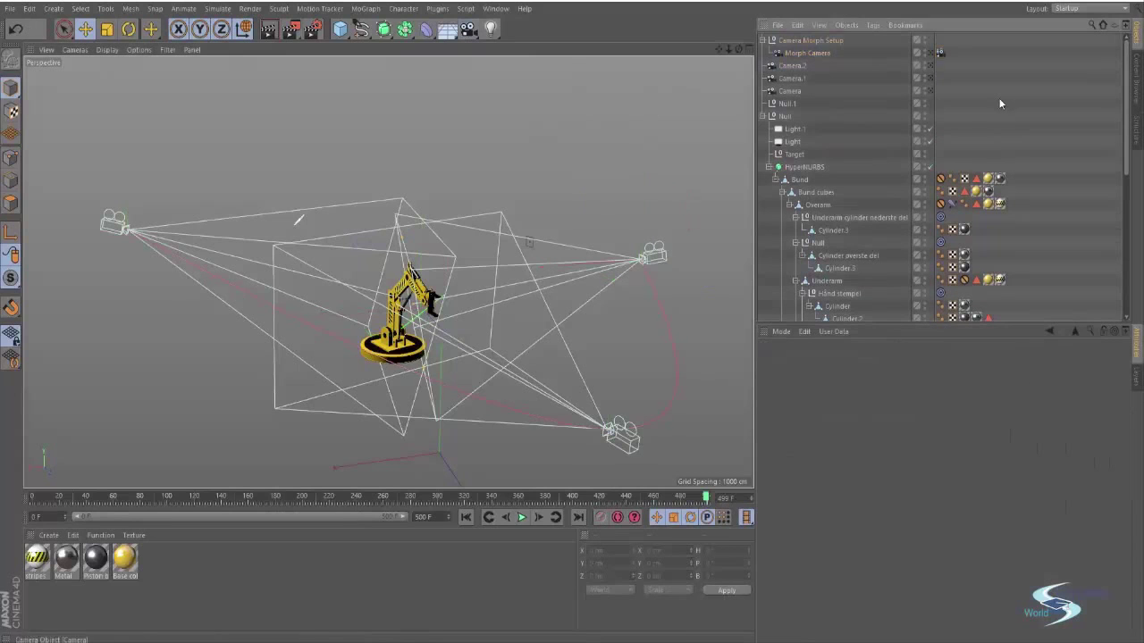
- Move Camera.1 horizontally to about X 152 cm, Z 690 cm to reshape the morph path
{"action": "left_click_drag", "start_coordinate": [502, 206], "coordinate": [382, 282], "text": "alt"}
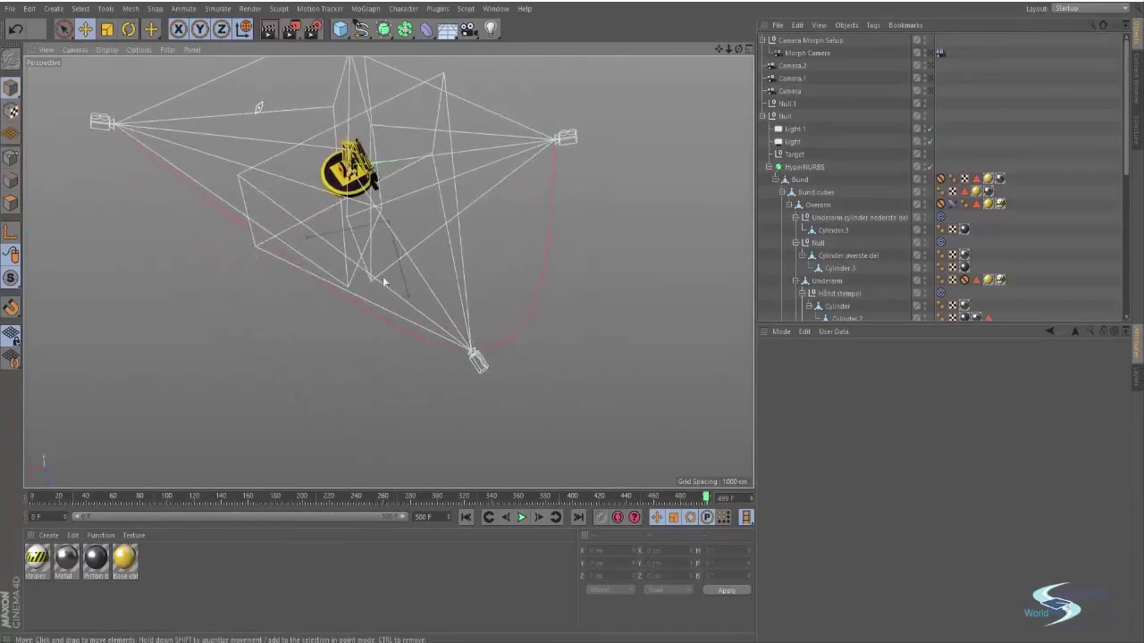
{"action": "left_click", "coordinate": [791, 66]}
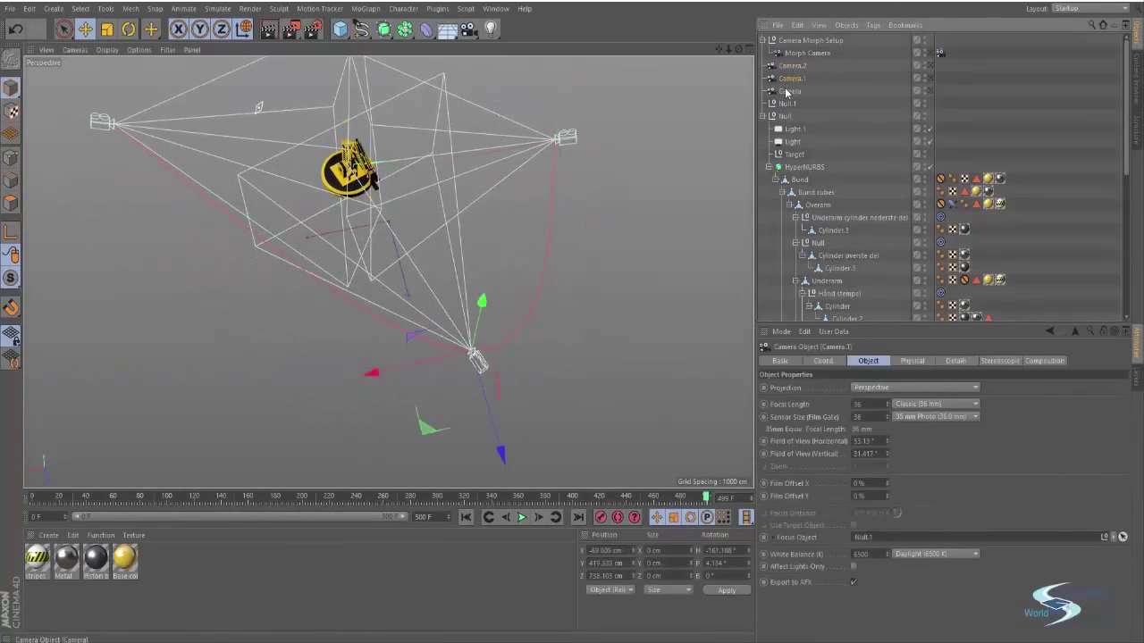
{"action": "left_click_drag", "start_coordinate": [434, 436], "coordinate": [343, 429]}
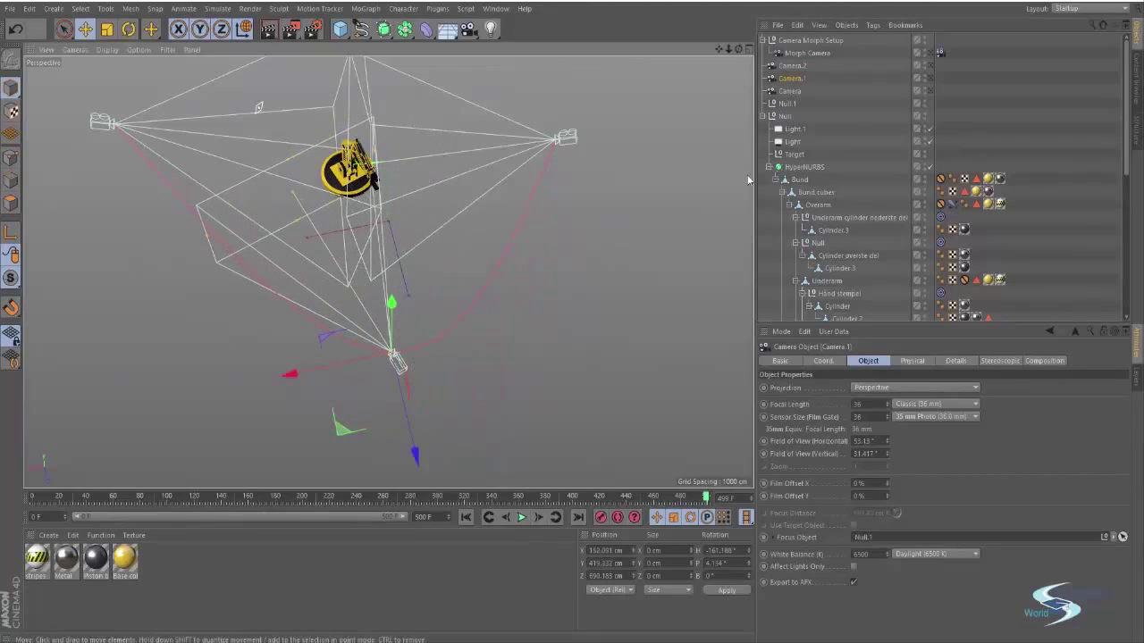
- Look through Camera.1 and adjust its angle and position to bring the arm toward the frame's centre
{"action": "left_click", "coordinate": [928, 79]}
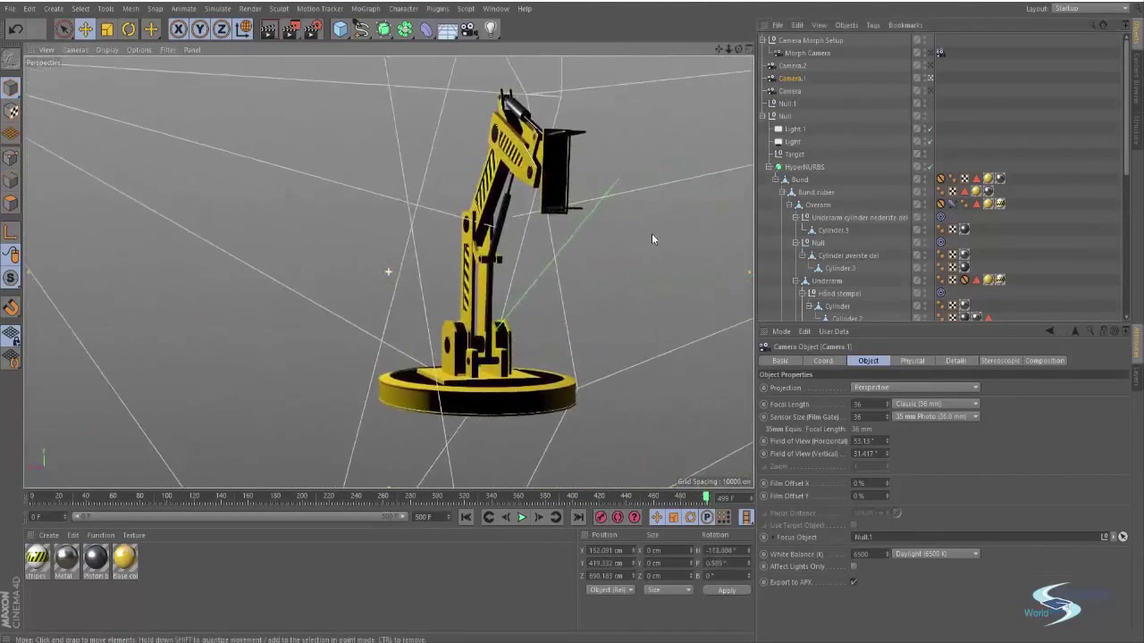
{"action": "left_click_drag", "start_coordinate": [651, 240], "coordinate": [490, 210], "text": "alt"}
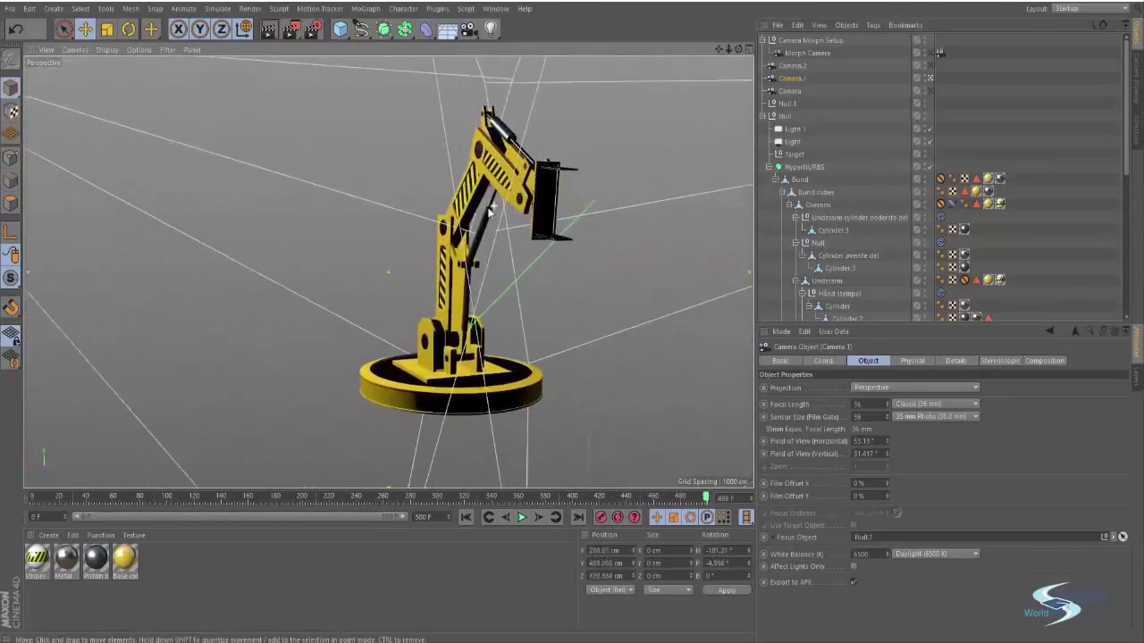
{"action": "middle_click_drag", "start_coordinate": [489, 209], "coordinate": [448, 242], "text": "alt"}
{"action": "left_click_drag", "start_coordinate": [448, 241], "coordinate": [405, 207], "text": "alt"}
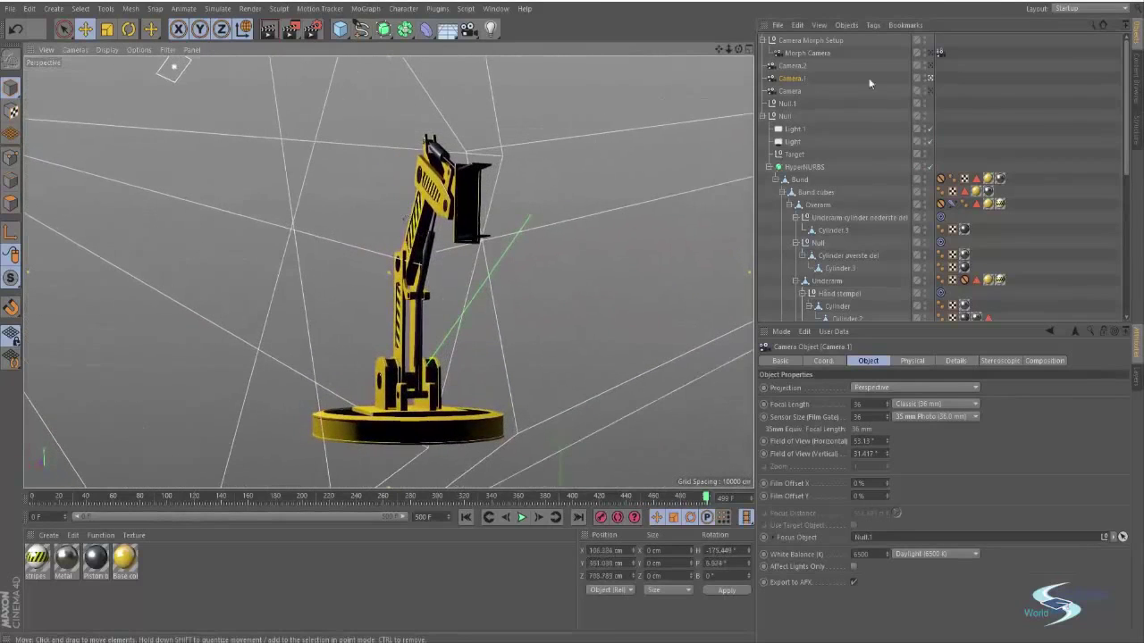
- Leave Camera.1's view and shift the camera horizontally to about X 162 cm to even out the morph path
{"action": "left_click", "coordinate": [929, 79]}
{"action": "left_click_drag", "start_coordinate": [468, 231], "coordinate": [396, 252], "text": "alt"}
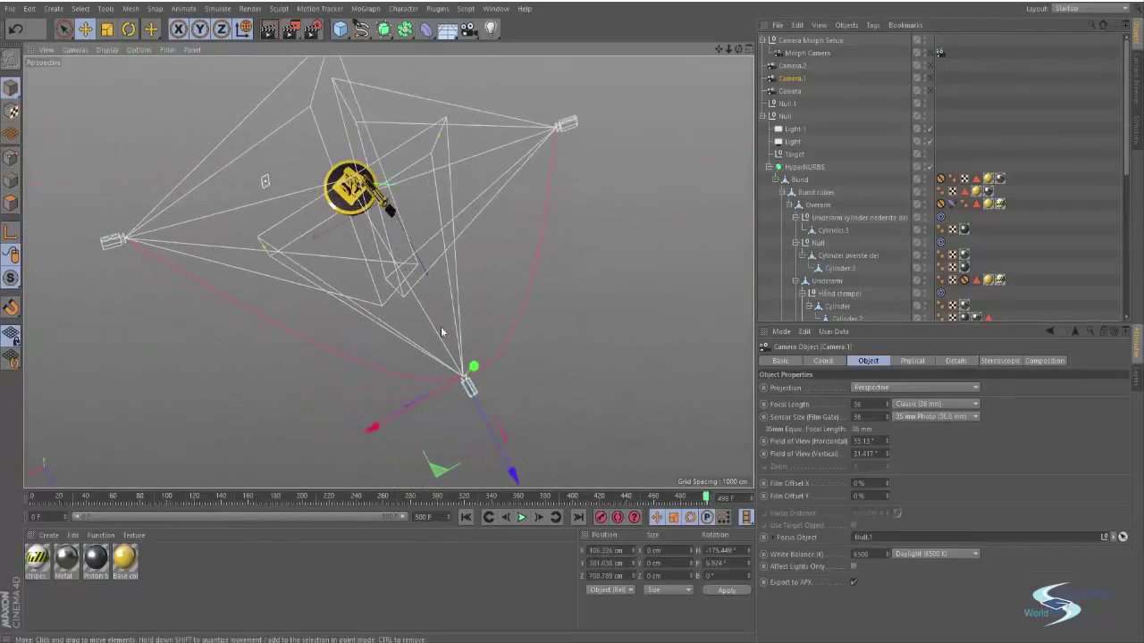
{"action": "left_click_drag", "start_coordinate": [435, 470], "coordinate": [410, 467]}
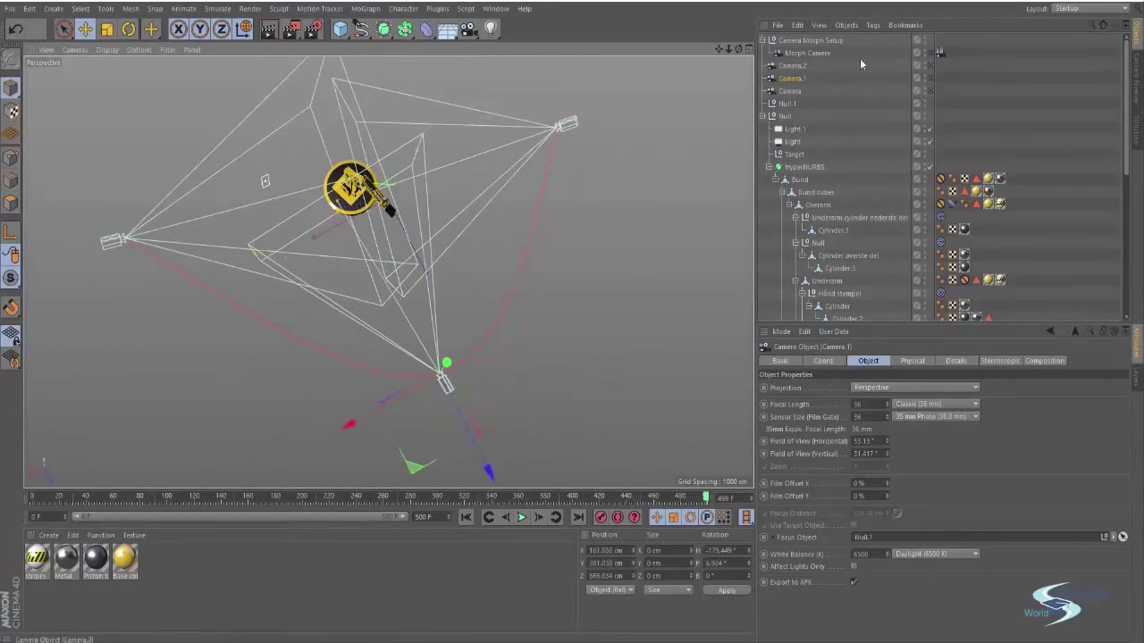
- Look through Camera.1, reposition it to about X 307, Y 444, Z 878 cm, and leave its view
{"action": "left_click", "coordinate": [930, 78]}
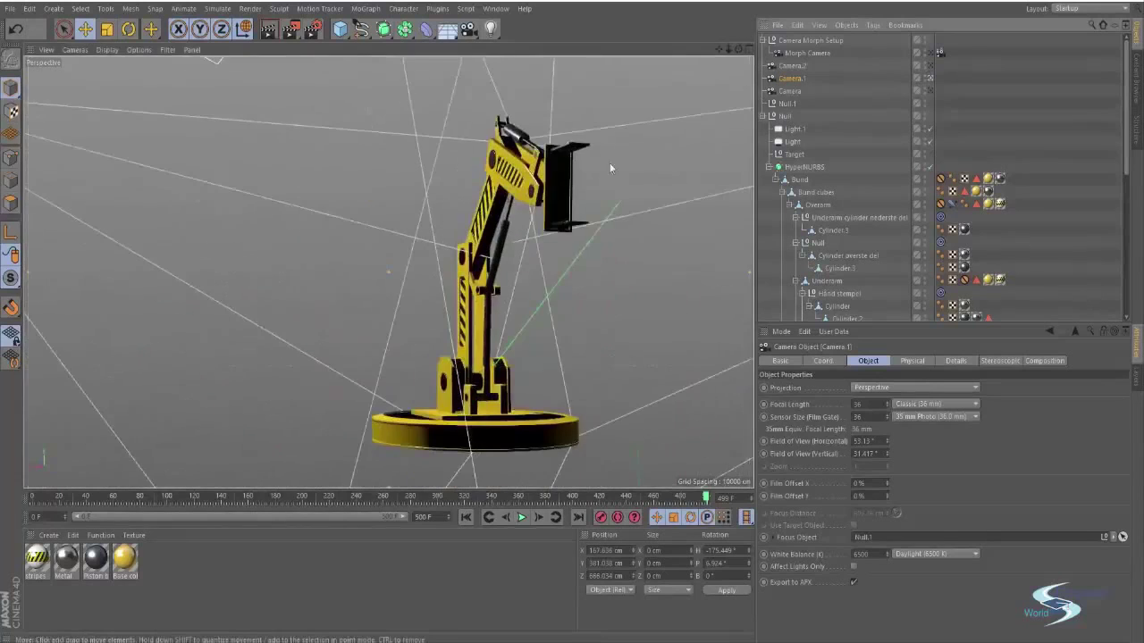
{"action": "left_click_drag", "start_coordinate": [476, 208], "coordinate": [383, 243], "text": "alt"}
{"action": "middle_click_drag", "start_coordinate": [384, 241], "coordinate": [383, 250], "text": "alt"}
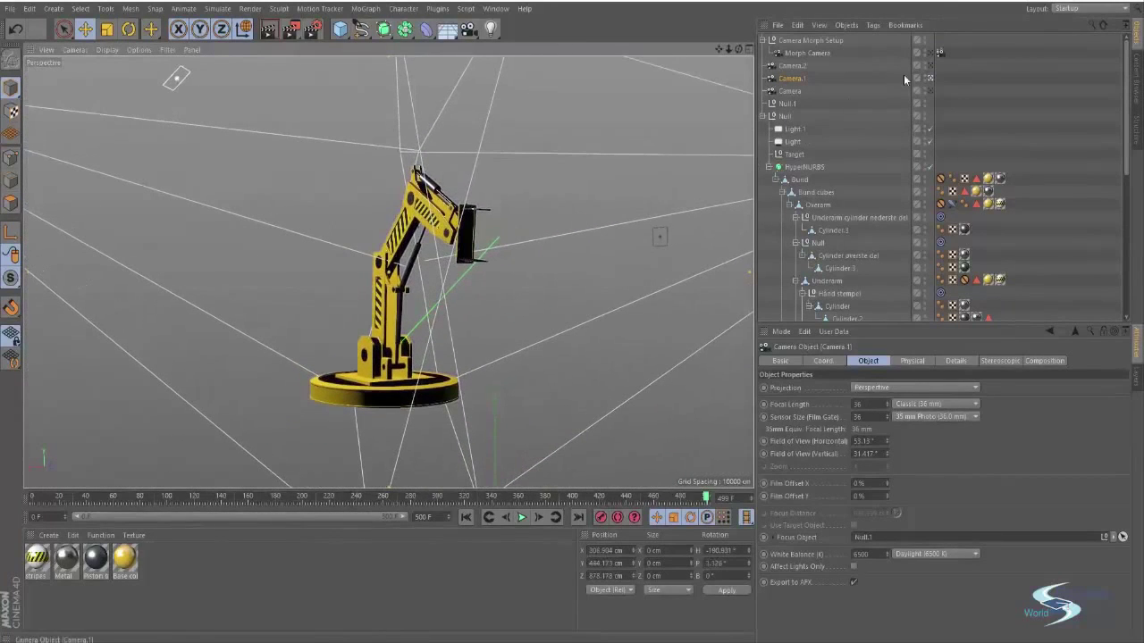
{"action": "left_click", "coordinate": [930, 79]}
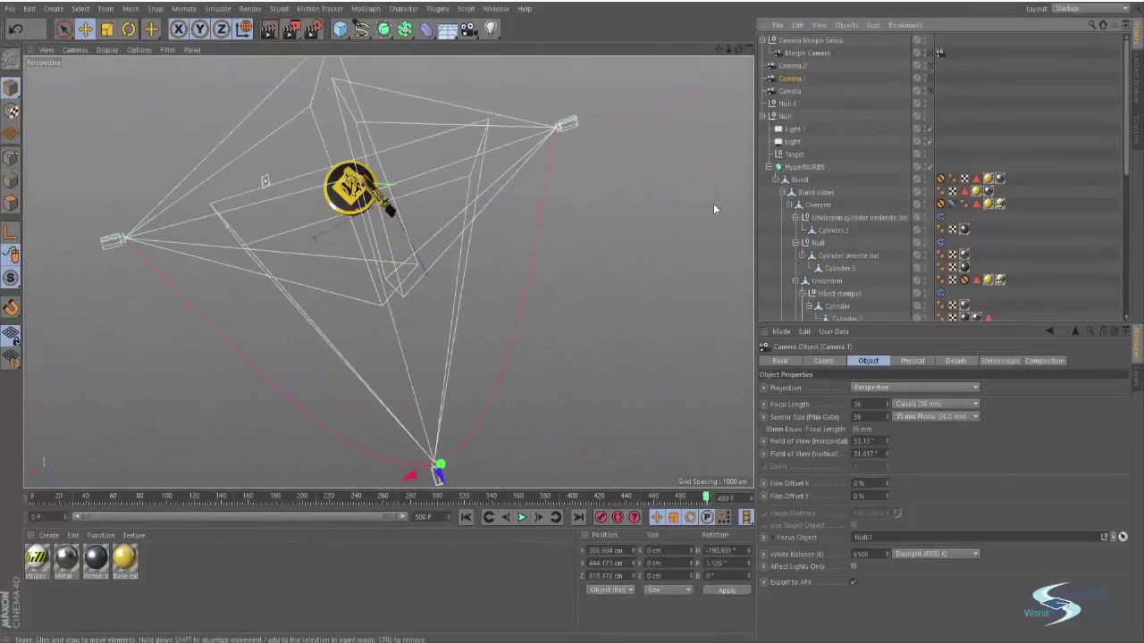
- Bring Camera.1 closer to the arm, fine-tuning its framing in its own view to about X 252, Y 453, Z 662 cm
{"action": "right_click_drag", "start_coordinate": [441, 447], "coordinate": [417, 375], "text": "alt"}
{"action": "middle_click_drag", "start_coordinate": [416, 375], "coordinate": [422, 340], "text": "alt"}
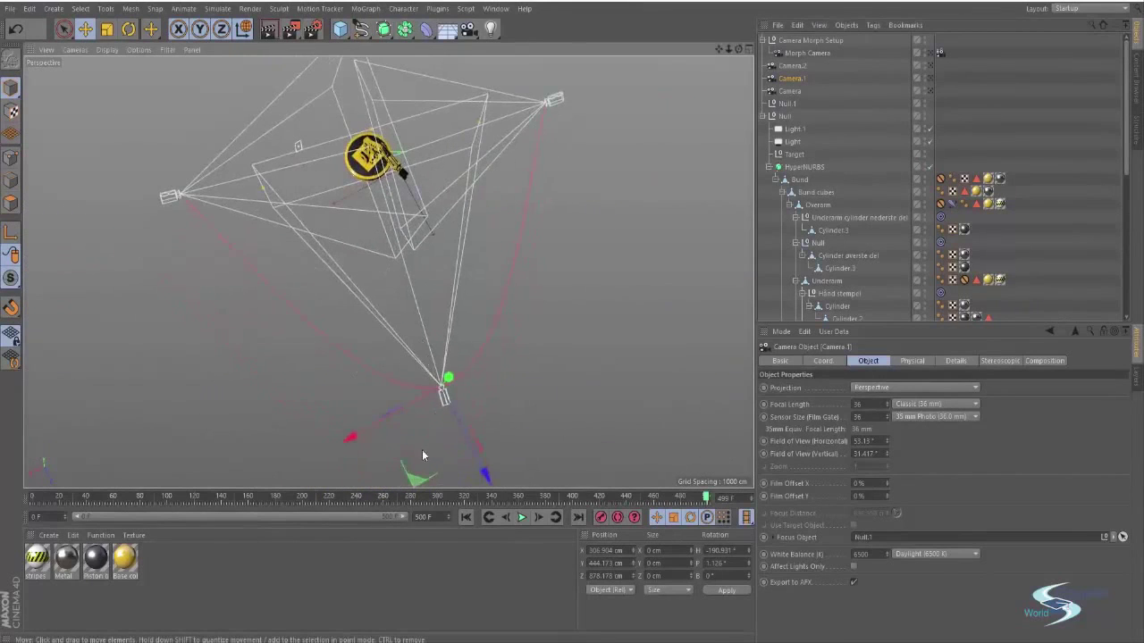
{"action": "left_click_drag", "start_coordinate": [422, 454], "coordinate": [417, 416]}
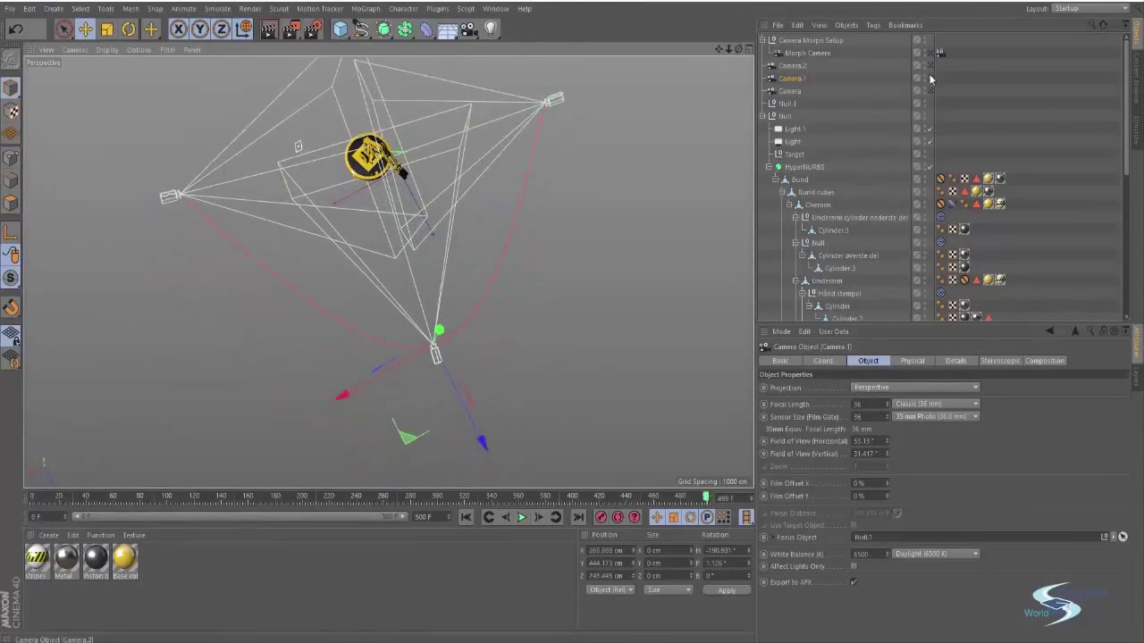
{"action": "left_click", "coordinate": [929, 78]}
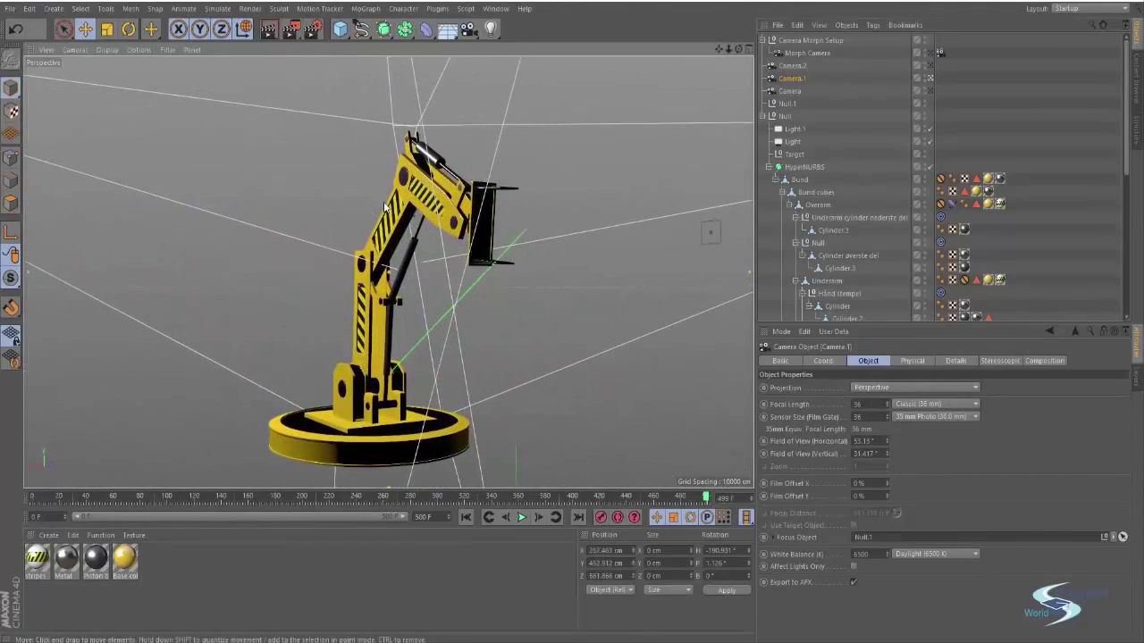
{"action": "left_click", "coordinate": [929, 78]}
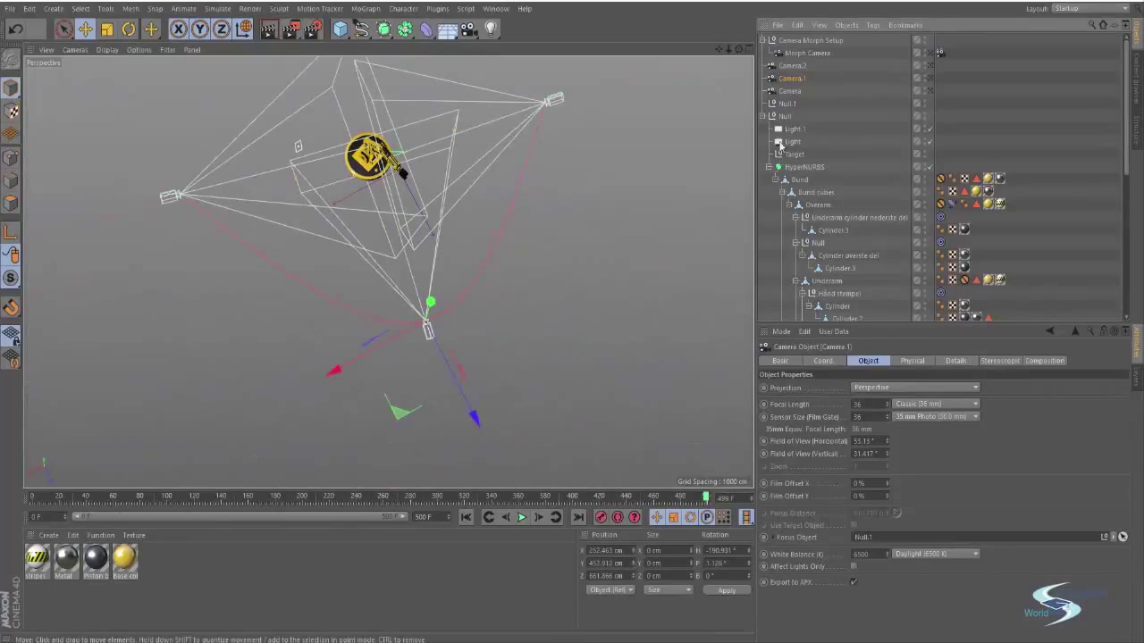
- Look through Morph Camera and scrub its Camera Morph Blend from 0% to 100% to preview the movement
{"action": "left_click", "coordinate": [930, 53]}
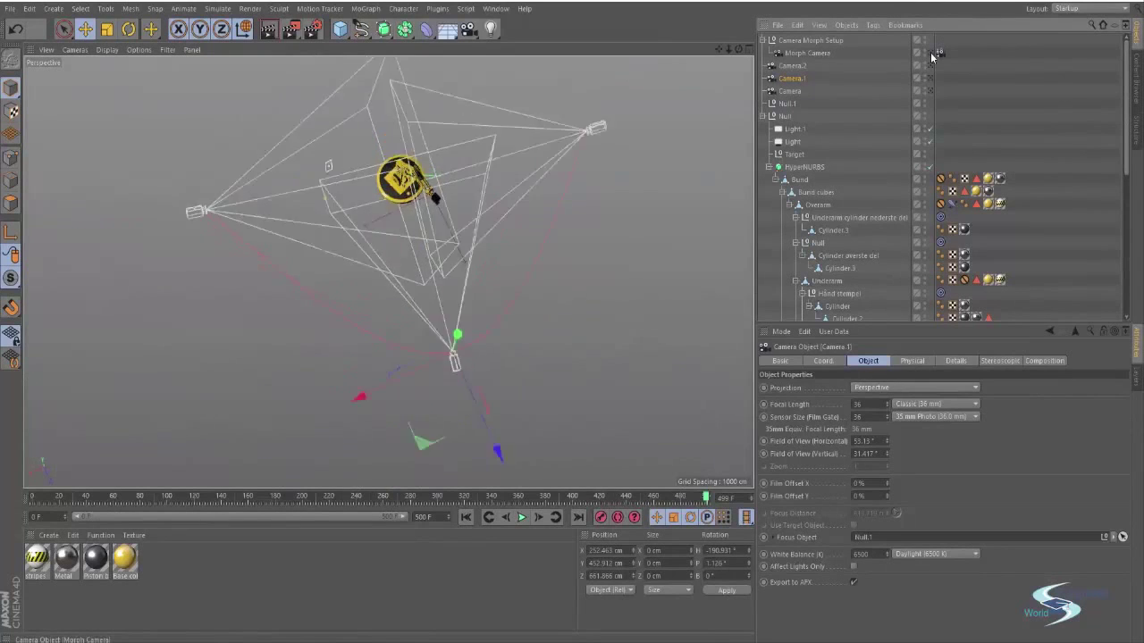
{"action": "left_click", "coordinate": [792, 56]}
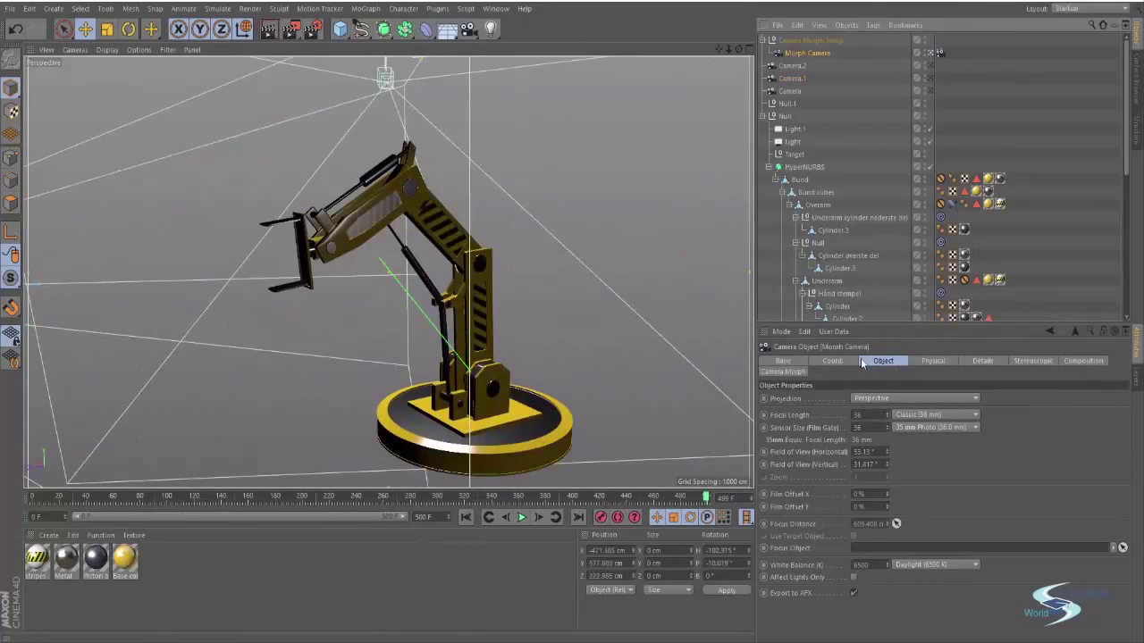
{"action": "left_click", "coordinate": [784, 372]}
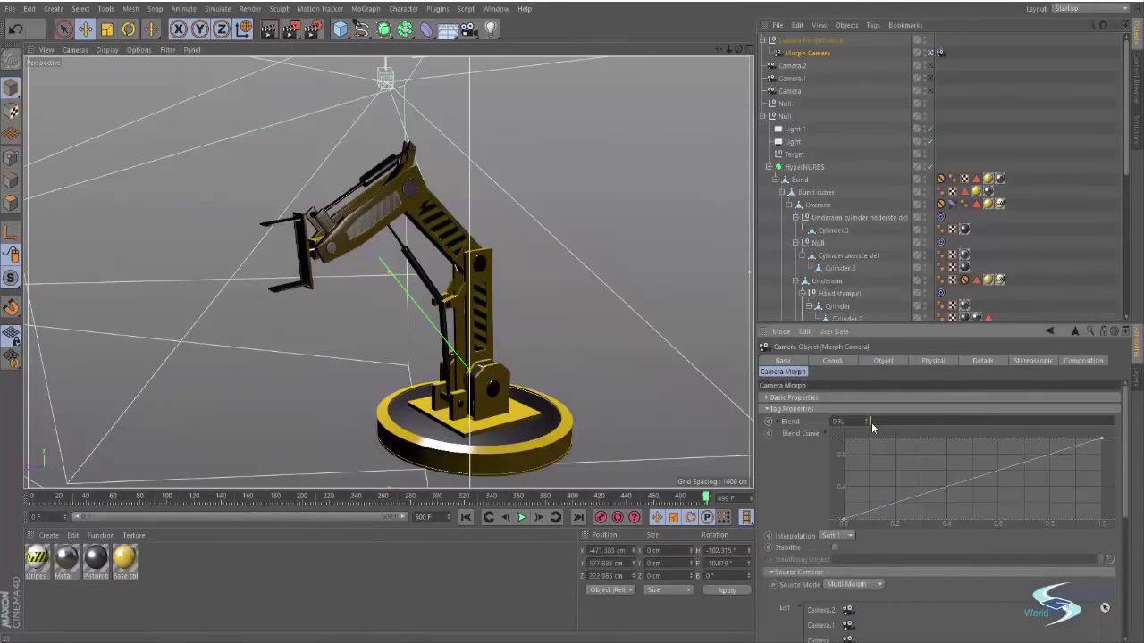
{"action": "left_click_drag", "start_coordinate": [870, 422], "coordinate": [1130, 443]}
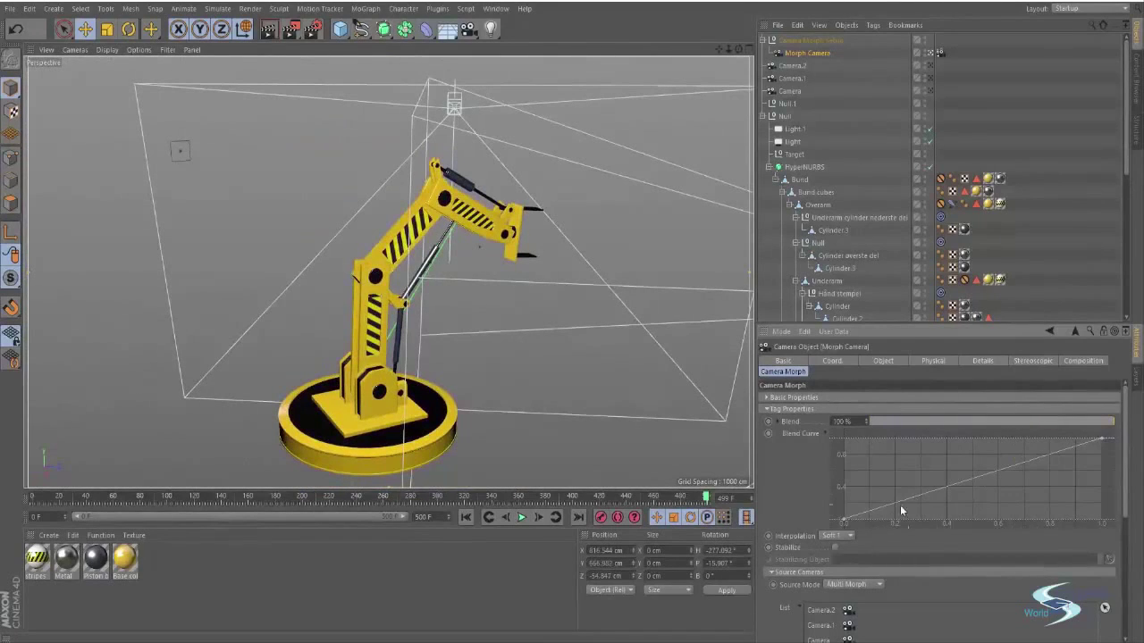
- Try Stabilize with Null.1 as the stabilizing object while scrubbing Blend back to 0%, and turn Stabilize off again
{"action": "scroll", "coordinate": [927, 500], "scroll_direction": "down", "scroll_amount": 2}
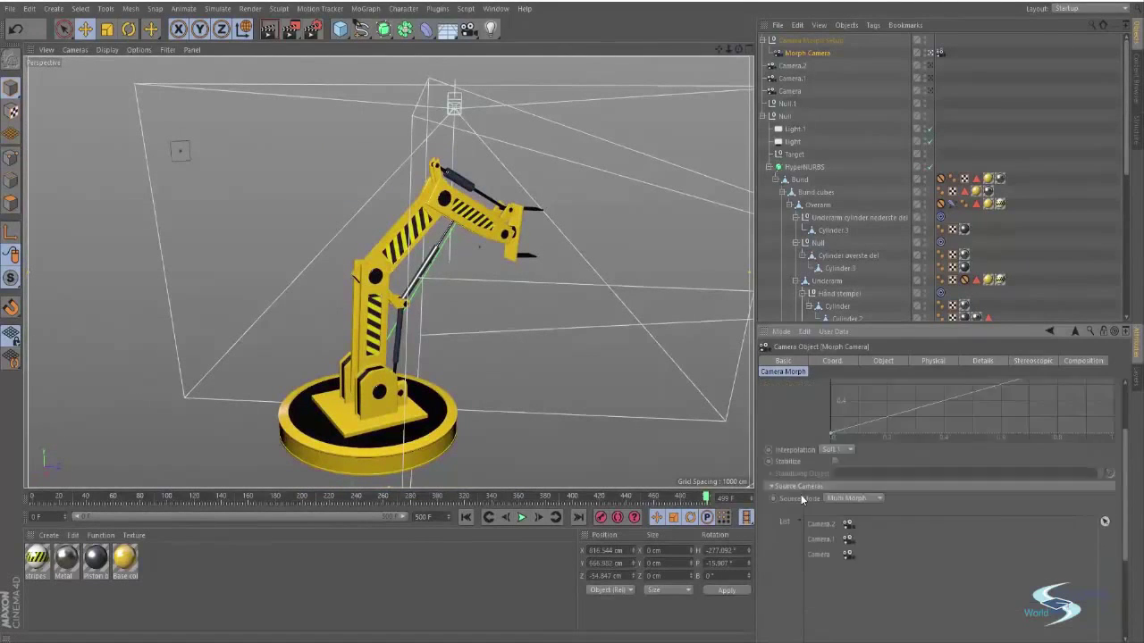
{"action": "scroll", "coordinate": [813, 504], "scroll_direction": "up", "scroll_amount": 2}
{"action": "scroll", "coordinate": [866, 471], "scroll_direction": "down", "scroll_amount": 1}
{"action": "scroll", "coordinate": [800, 483], "scroll_direction": "down", "scroll_amount": 5}
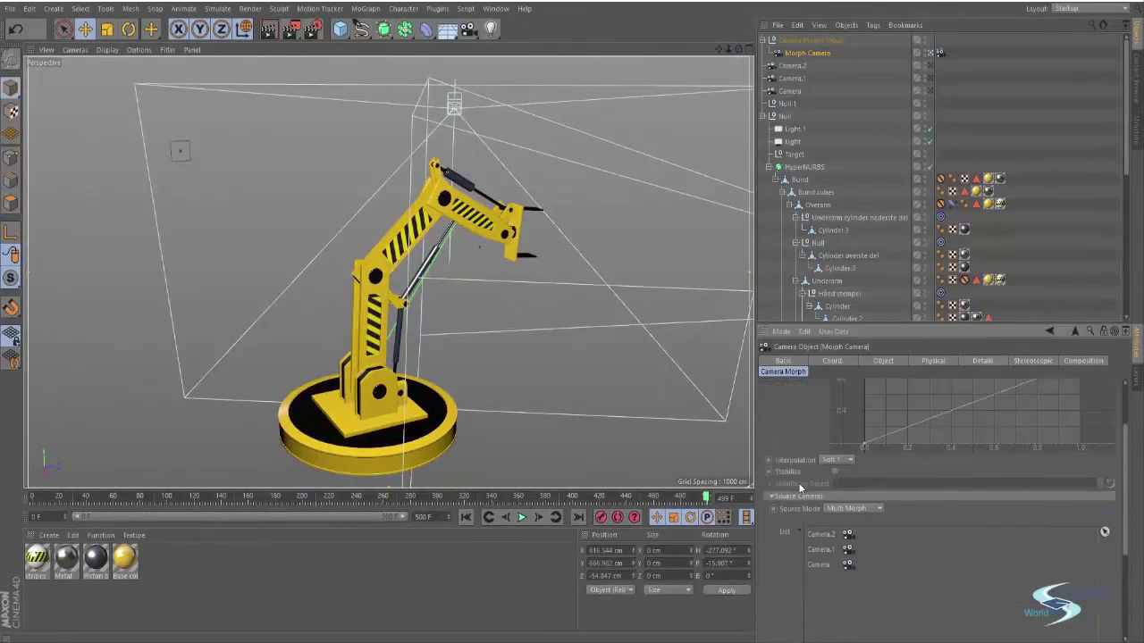
{"action": "scroll", "coordinate": [794, 488], "scroll_direction": "up", "scroll_amount": 5}
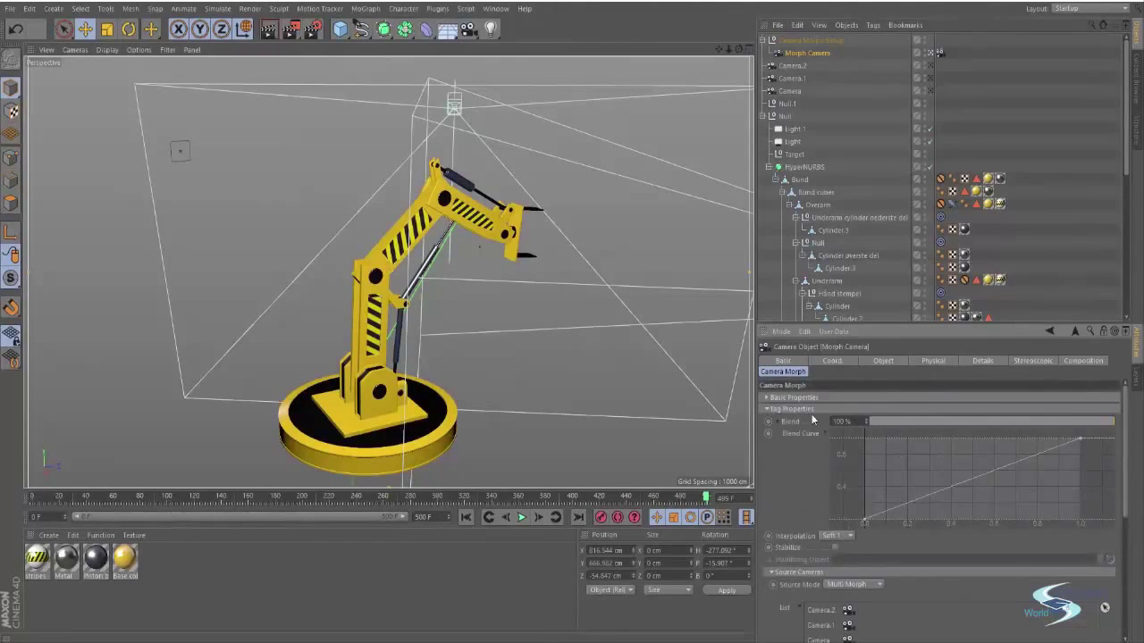
{"action": "left_click", "coordinate": [835, 548]}
{"action": "left_click_drag", "start_coordinate": [1094, 424], "coordinate": [1090, 455]}
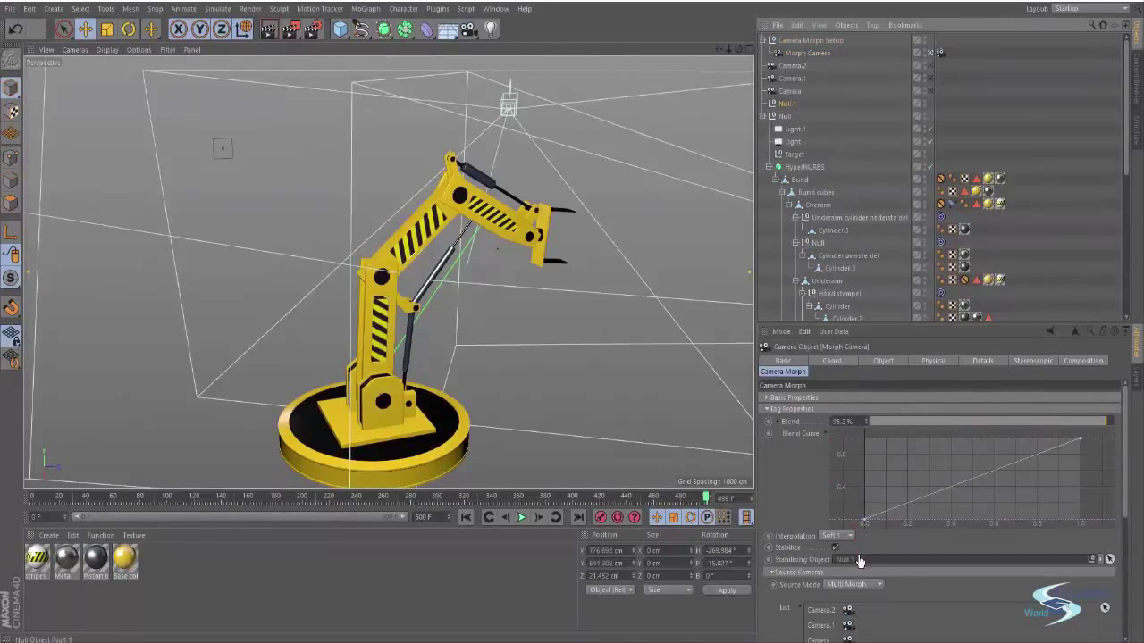
{"action": "left_click_drag", "start_coordinate": [1080, 413], "coordinate": [837, 423]}
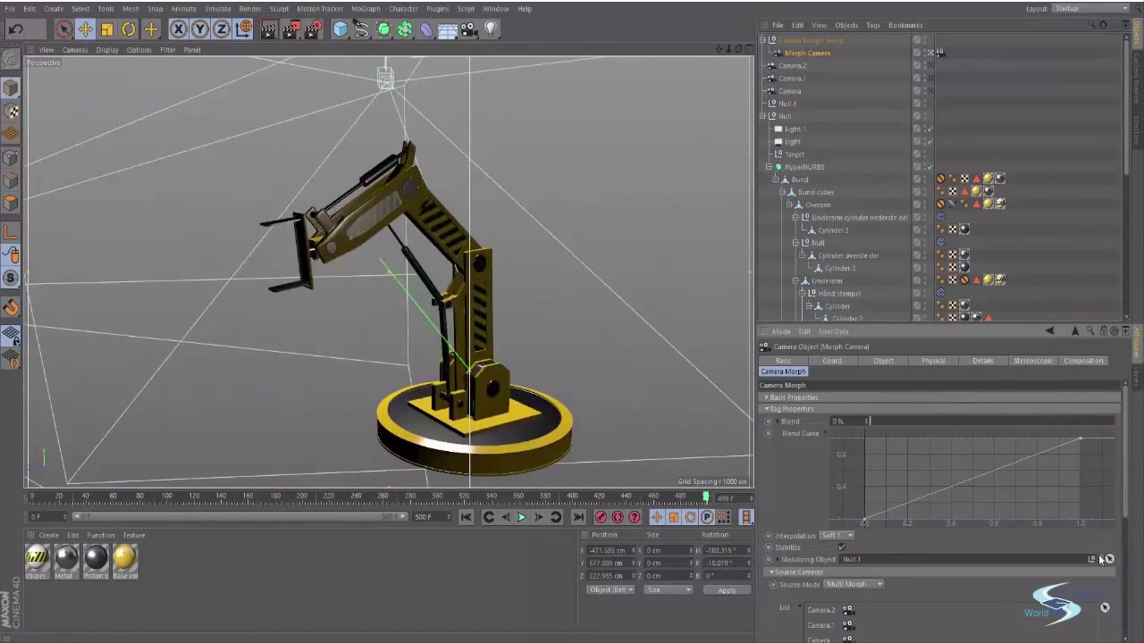
{"action": "left_click", "coordinate": [837, 547]}
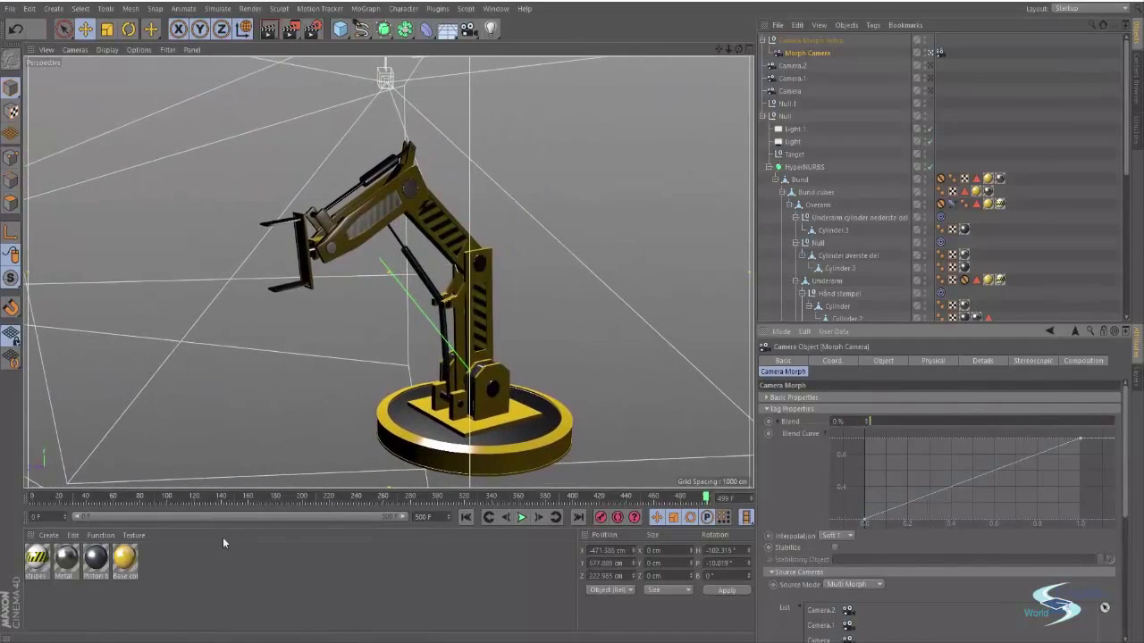
- Animate Morph Camera's Blend with keyframes of 0% at frame 0 and 100% at frame 480
{"action": "left_click_drag", "start_coordinate": [57, 498], "coordinate": [16, 502]}
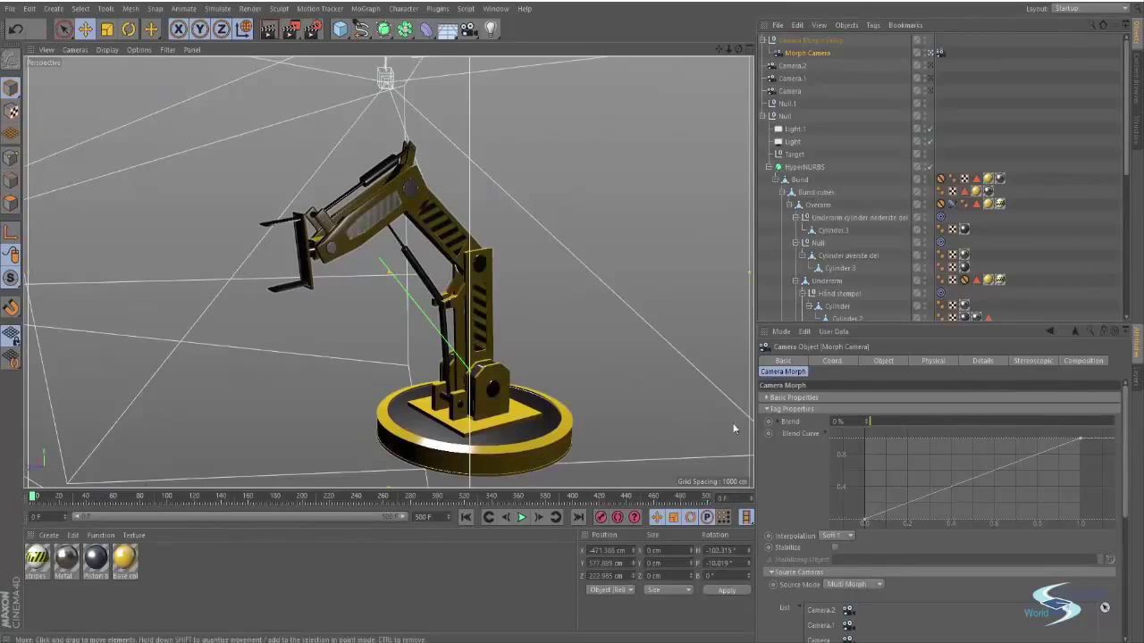
{"action": "left_click", "coordinate": [768, 422], "text": "ctrl"}
{"action": "left_click_drag", "start_coordinate": [638, 497], "coordinate": [685, 499]}
{"action": "left_click_drag", "start_coordinate": [864, 422], "coordinate": [1011, 431]}
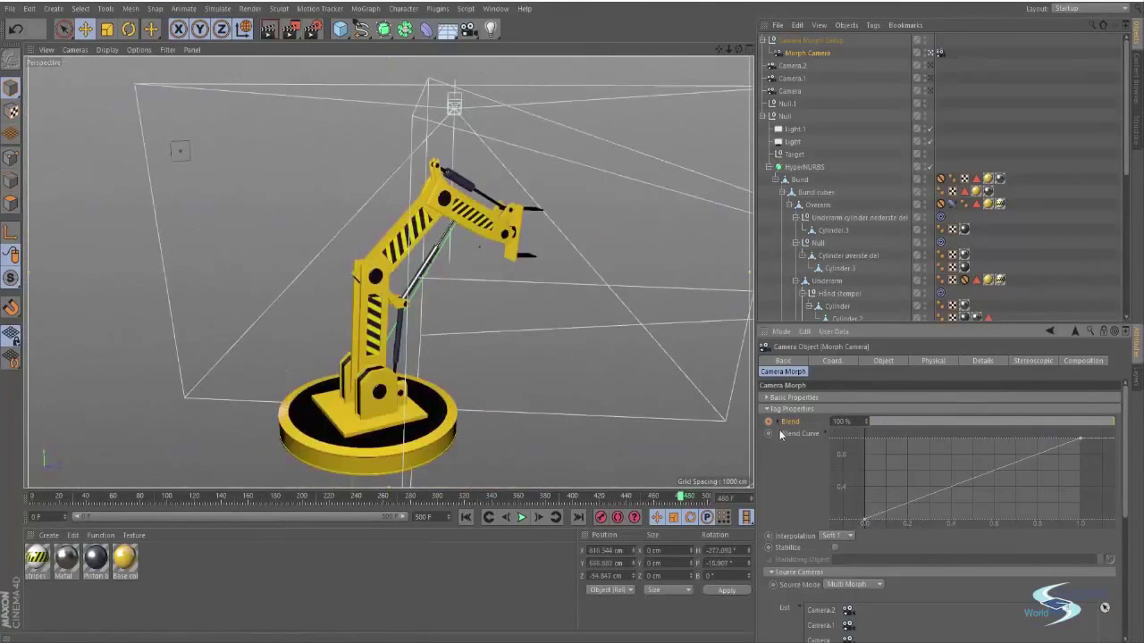
- Play the morph animation from the first frame to check the camera movement, and stop playback
{"action": "left_click", "coordinate": [467, 519]}
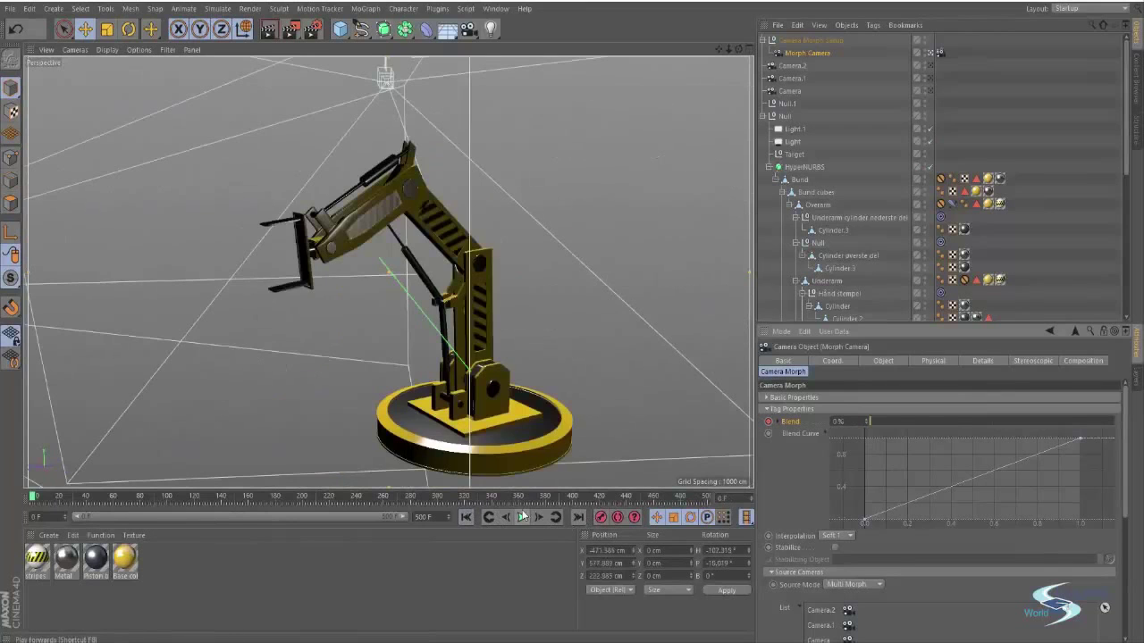
{"action": "left_click", "coordinate": [521, 517]}
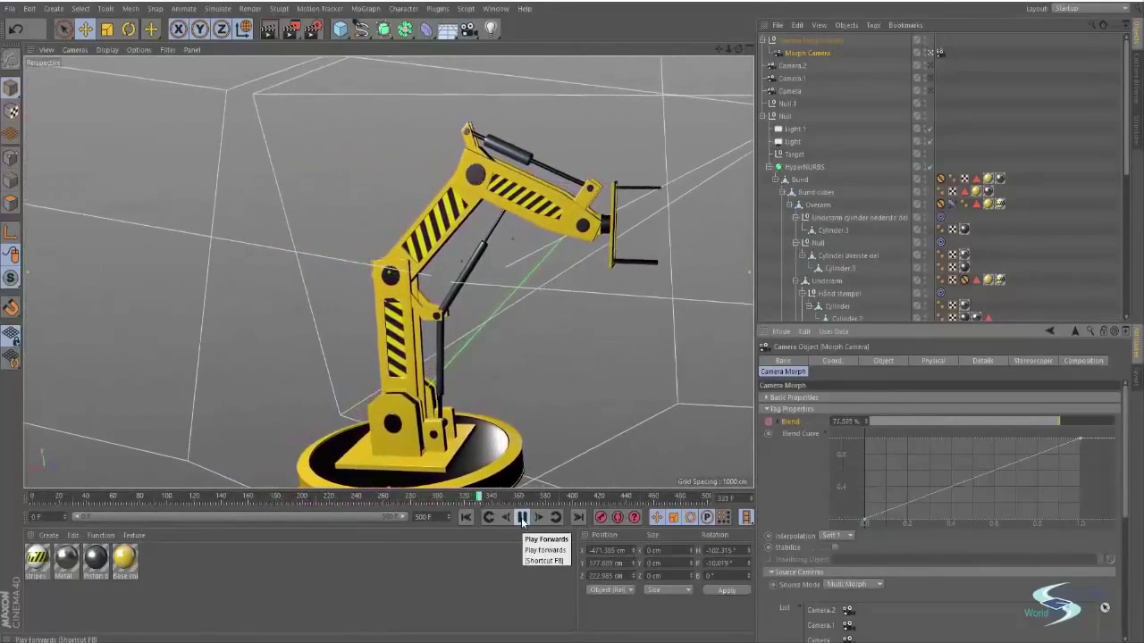
{"action": "left_click", "coordinate": [523, 517]}
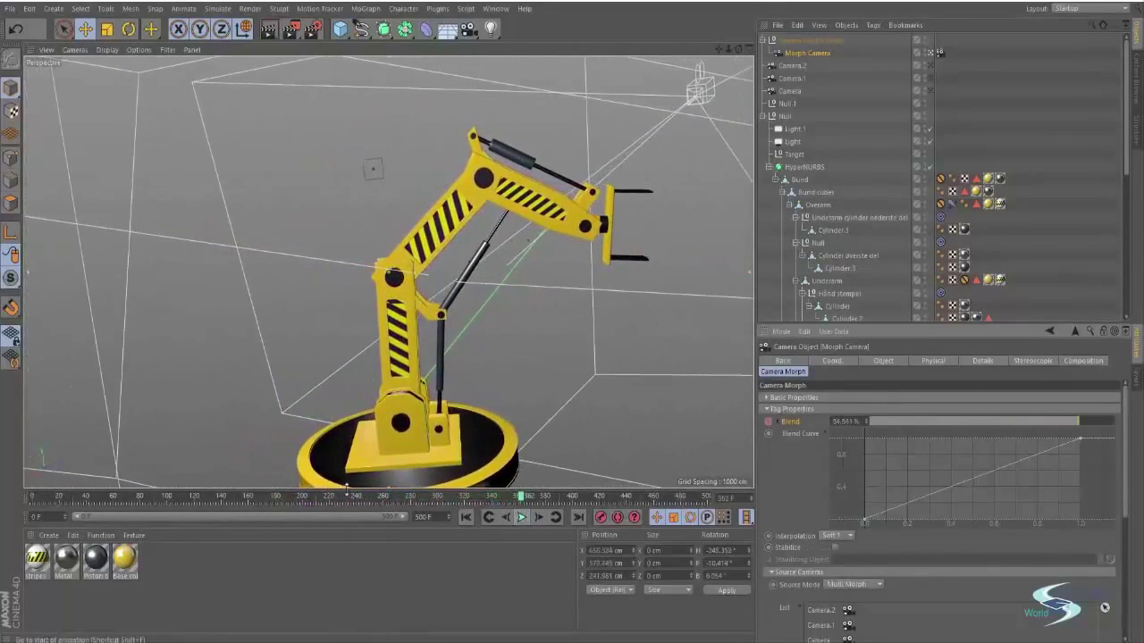